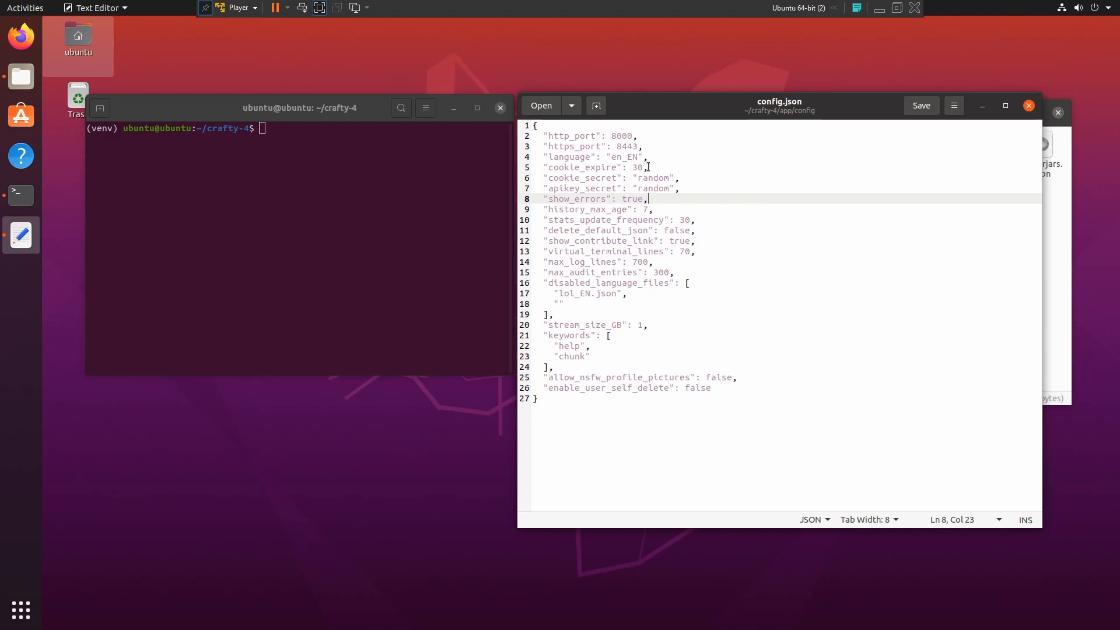
Step: Highlight the https port 8443 and http port 8000 values in the config file, alternating between them
double_click(629, 146)
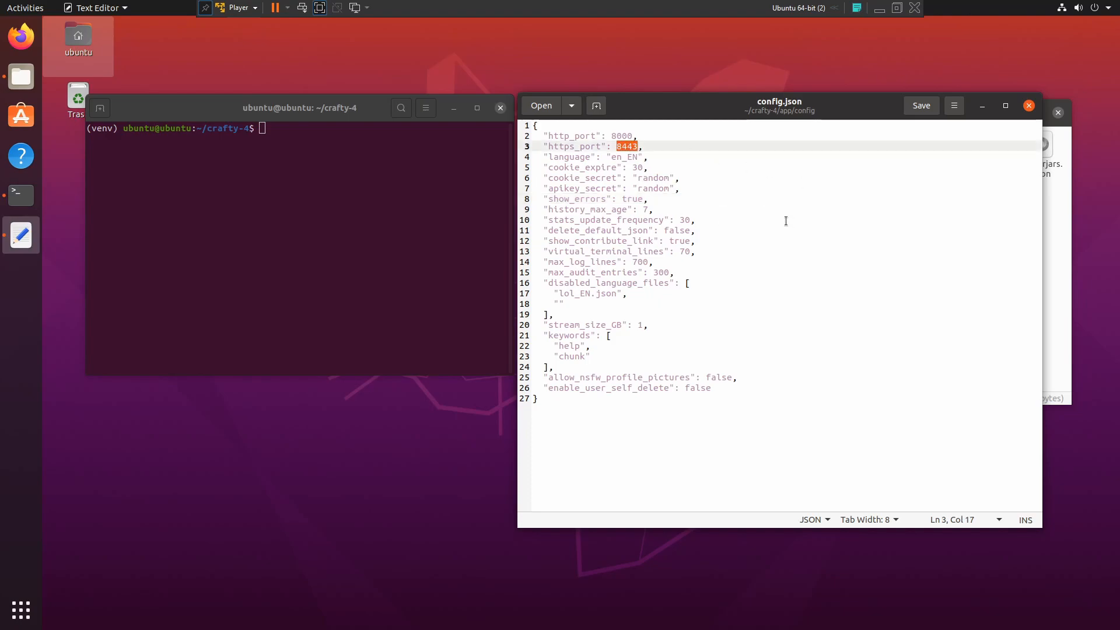
double_click(622, 135)
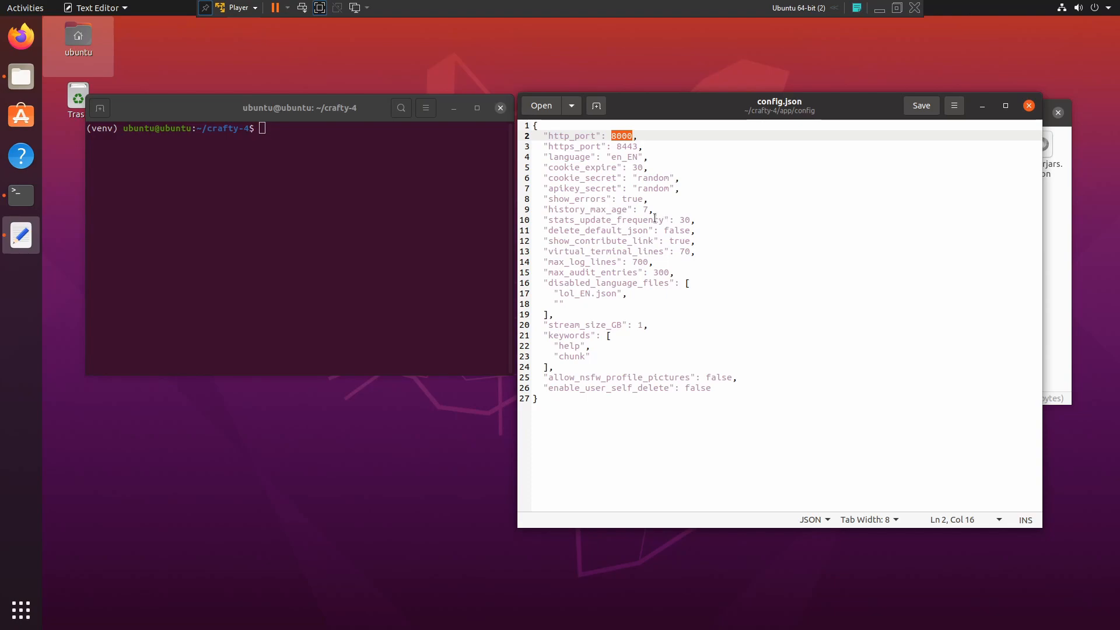
double_click(620, 146)
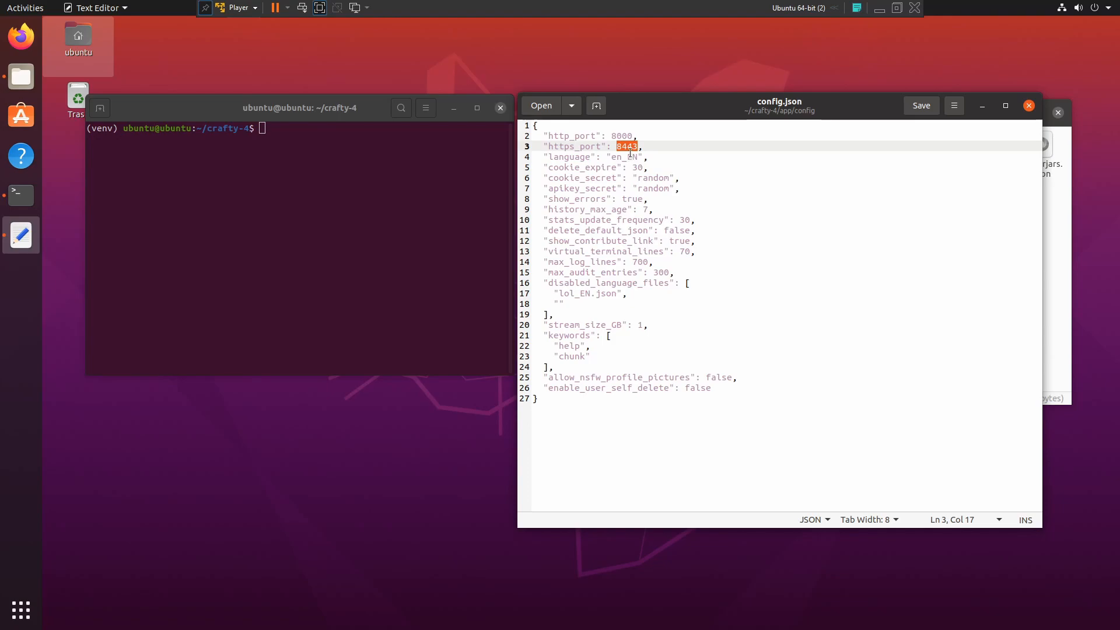
double_click(621, 136)
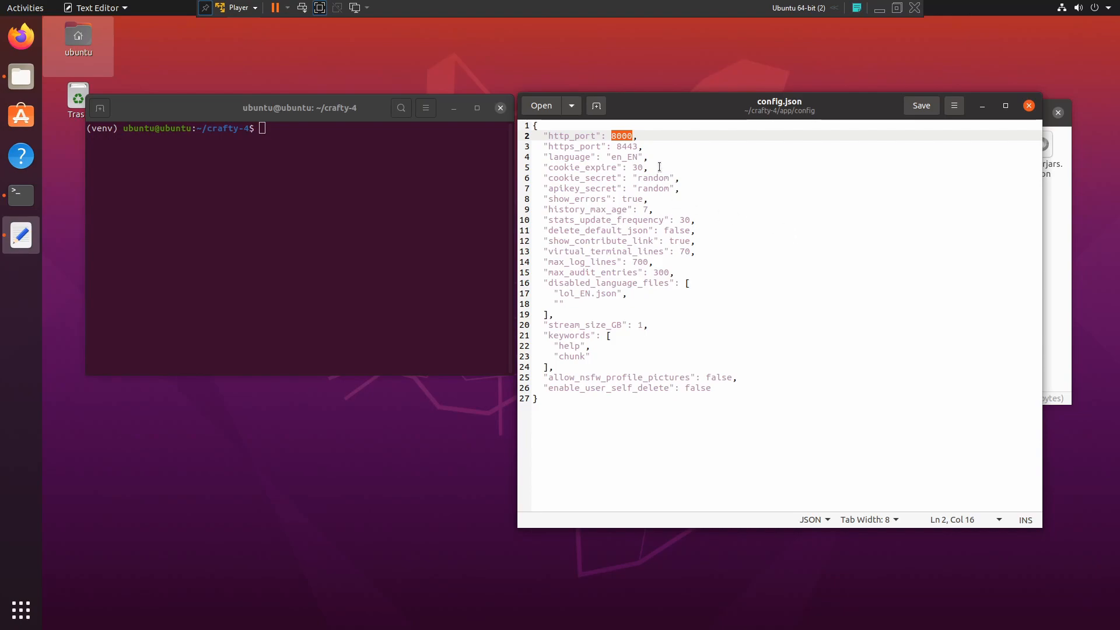
double_click(621, 146)
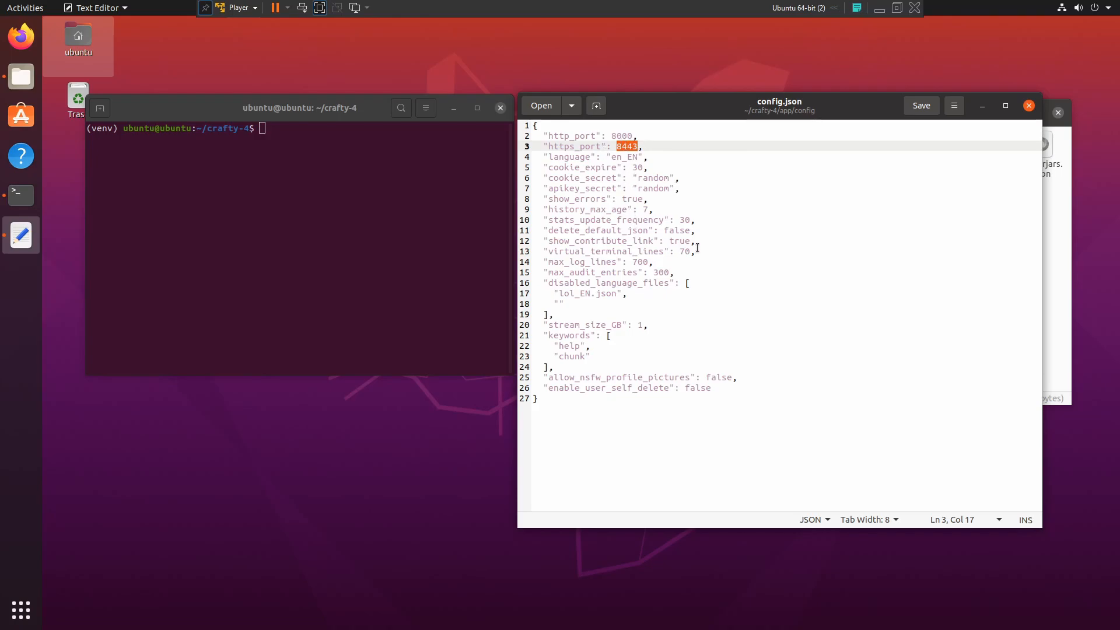
Step: Start Crafty with python3 main.py and highlight the log line reporting it is ready
left_click(367, 212)
type("python3 main.py")
key("Return")
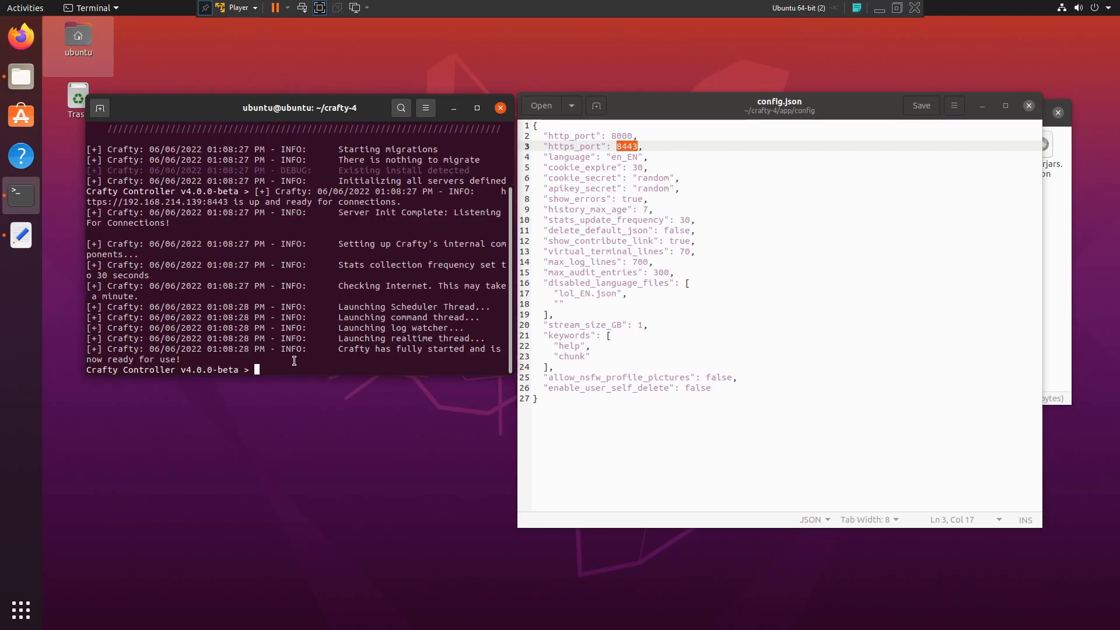
left_click_drag(147, 352, 57, 351)
left_click(324, 366)
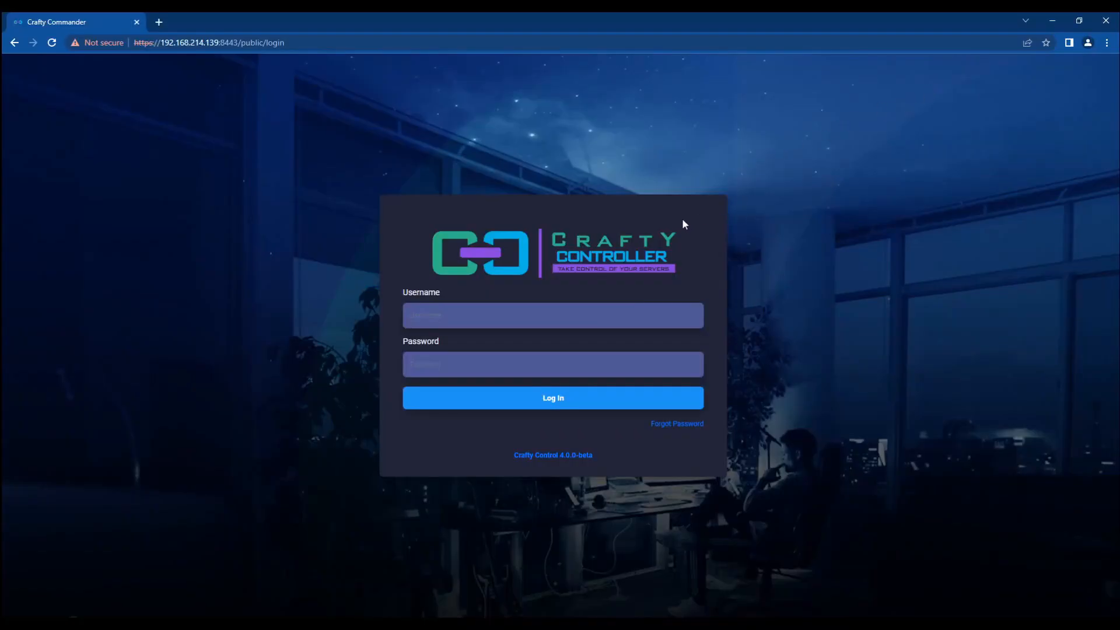
Step: Submit the login form empty, then as admin with a password, and highlight the rejection error
left_click(536, 316)
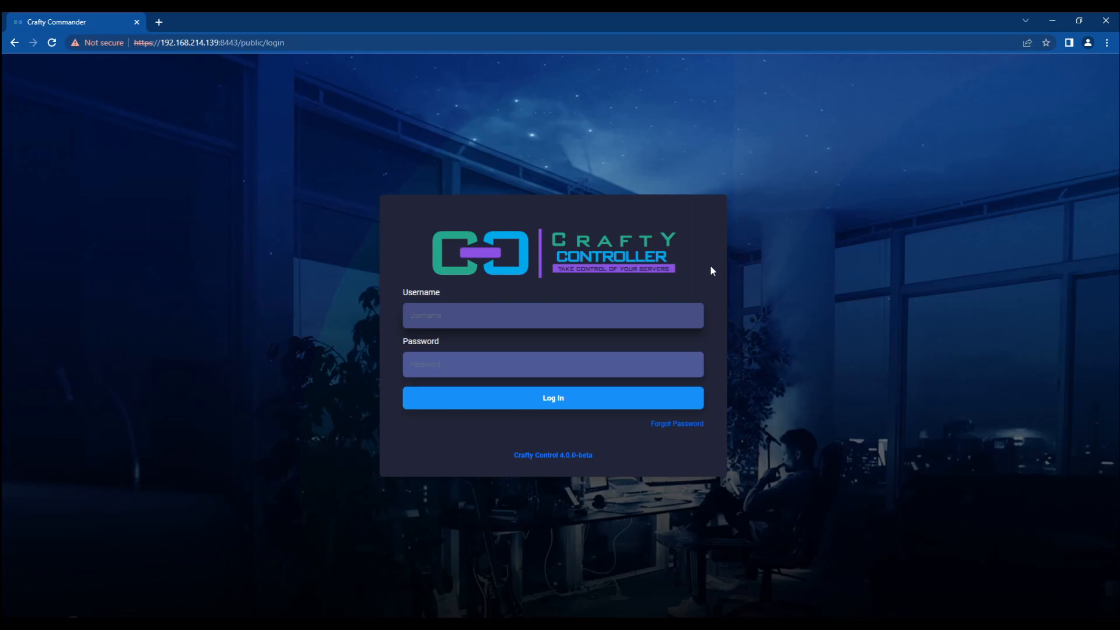
key("Return")
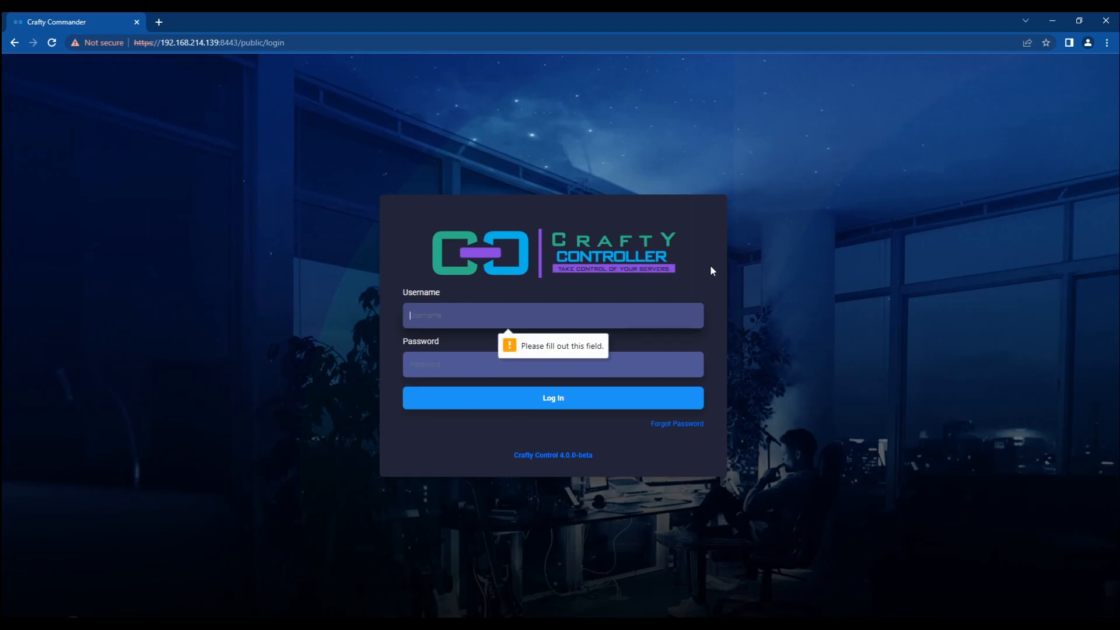
type("admin")
key("Tab")
type("crafty")
key("Return")
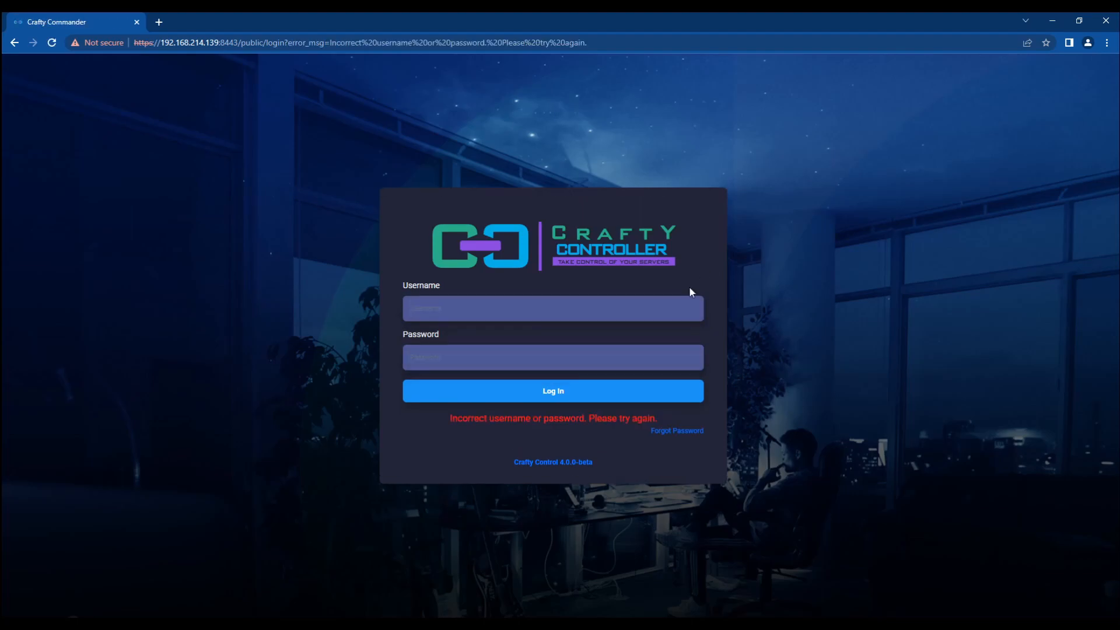
triple_click(486, 414)
left_click(736, 414)
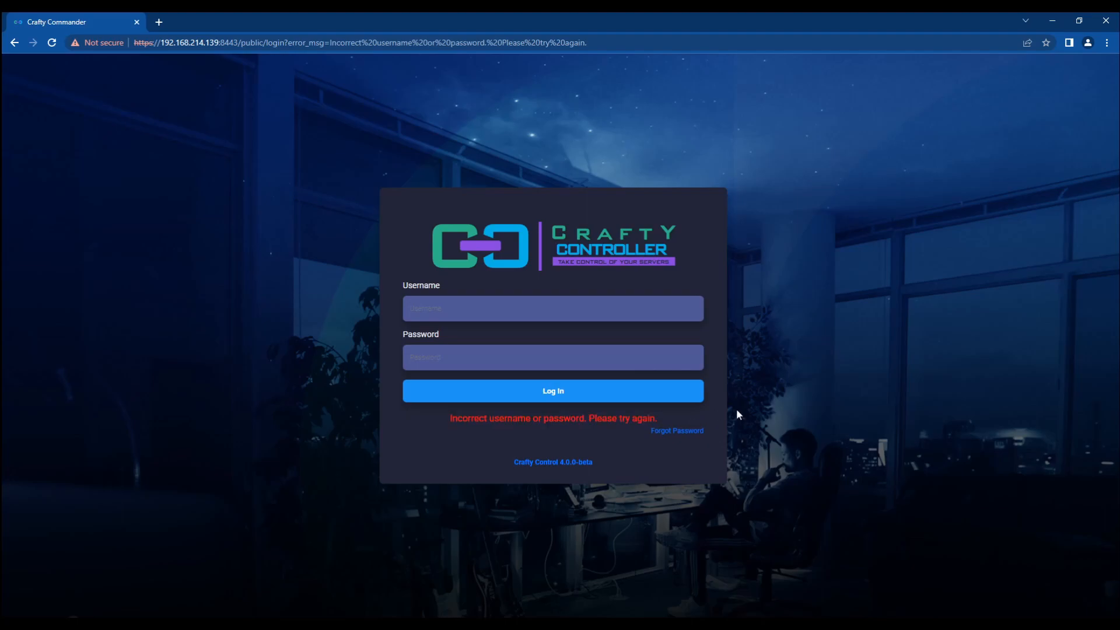
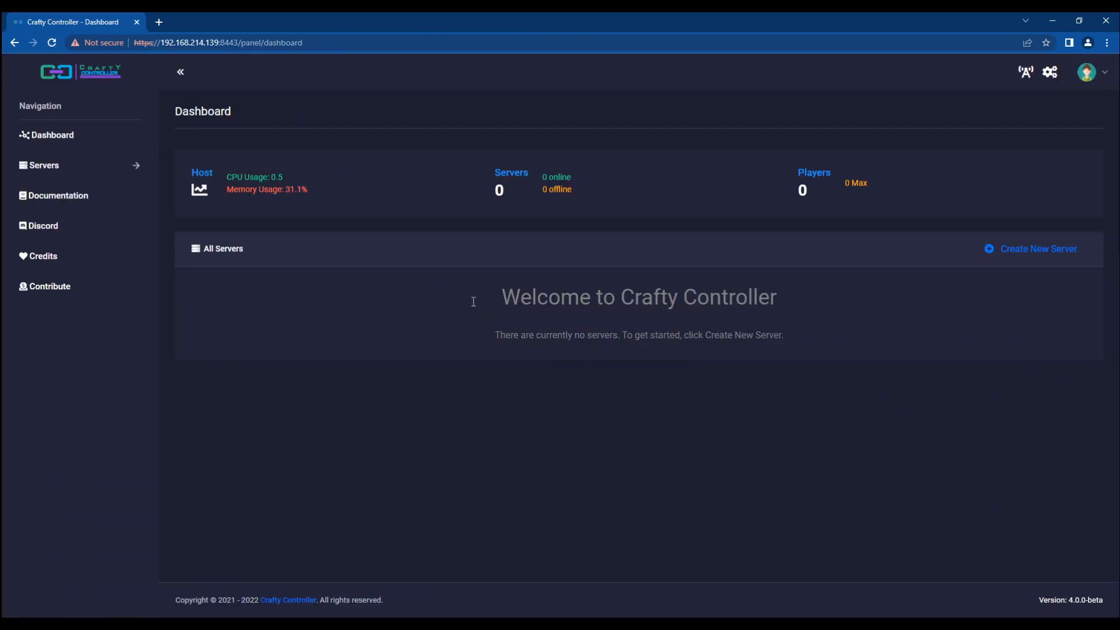
Step: Highlight the empty-server welcome message, then open the admin user for editing in Panel Config
left_click_drag(823, 343, 373, 284)
left_click(366, 396)
left_click(1049, 80)
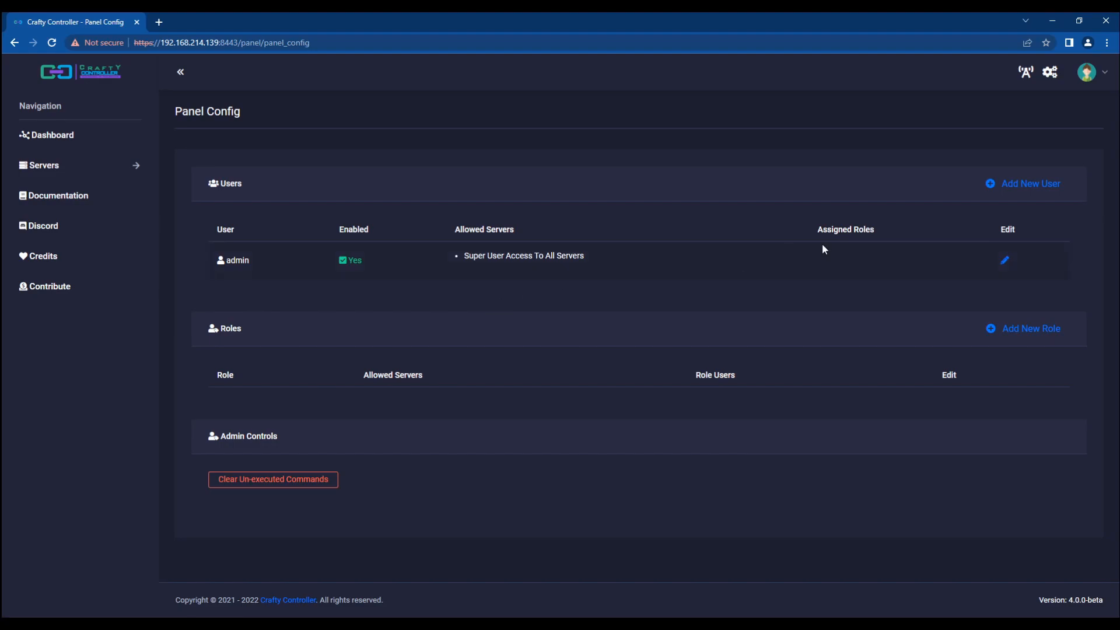
left_click(1009, 264)
Step: Enter a new admin password and repeat it in the confirmation field
left_click(252, 319)
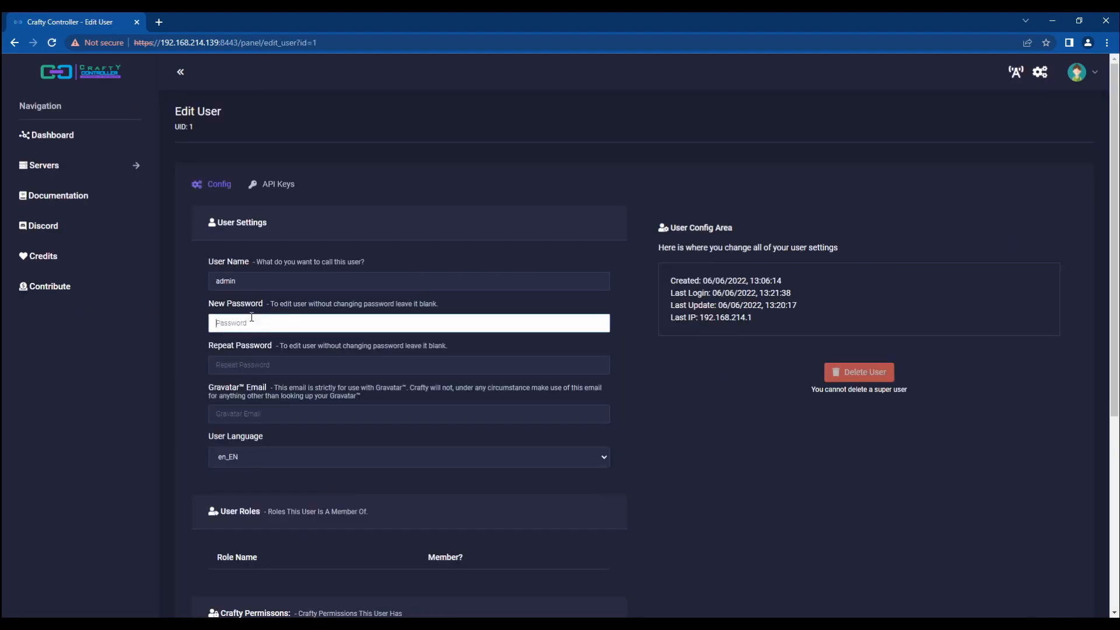
type("******")
key("BackSpace")
key("BackSpace")
type("******")
key("Tab")
type("******")
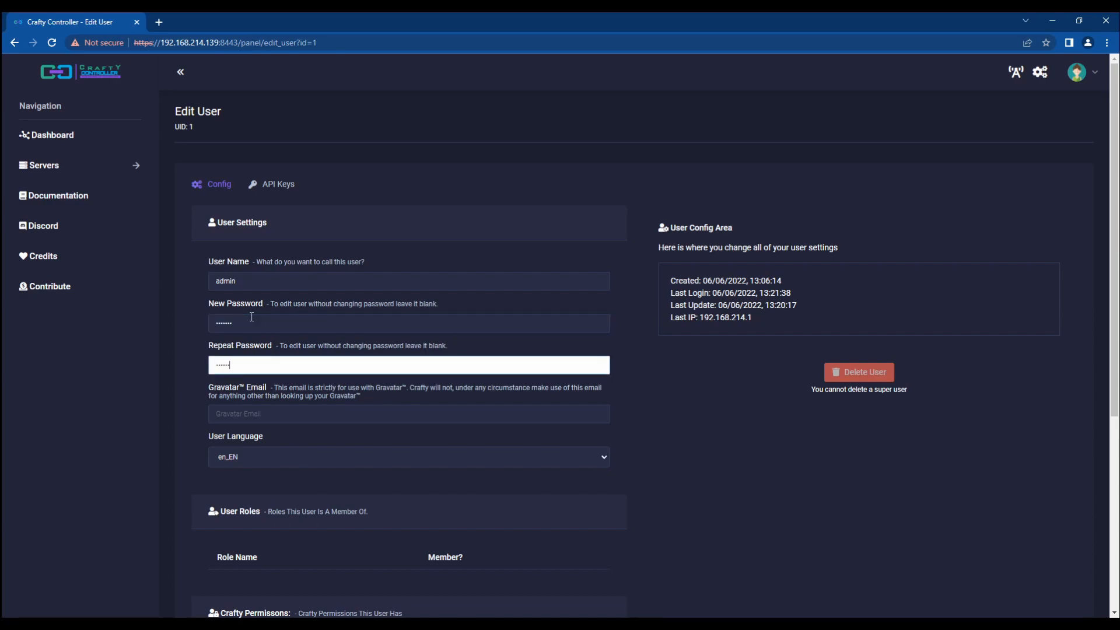
scroll(252, 317, "down", 1)
key("Tab")
key("Tab")
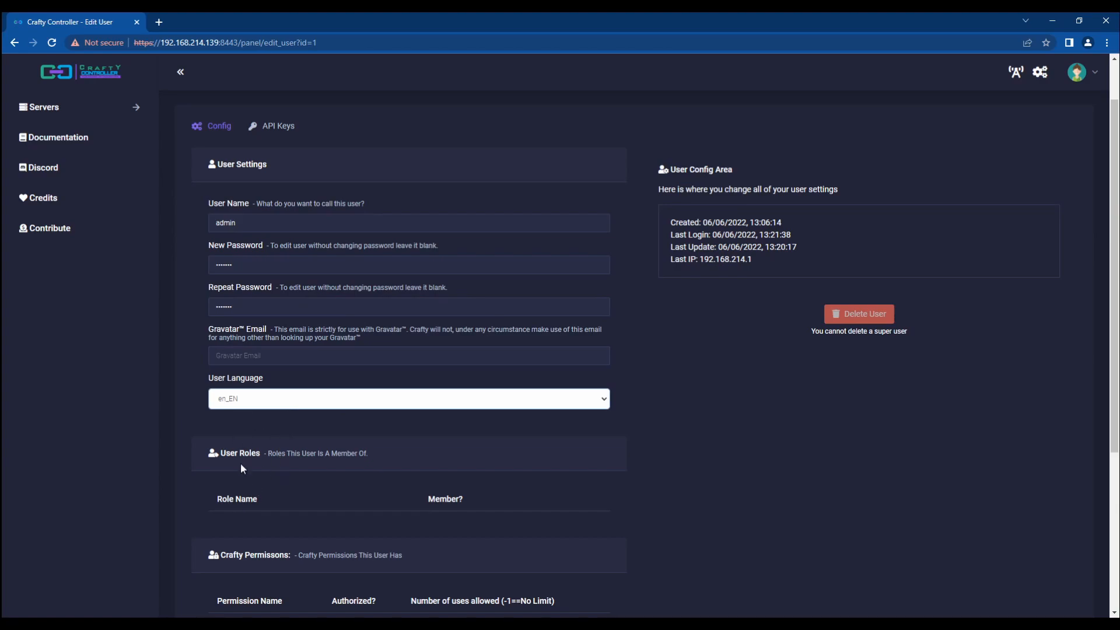
Step: Review the admin's permission uses values (ROLES_CONFIG, USER_CONFIG, SERVER_CREATION) and save the user
left_click(163, 424)
left_click(288, 400)
left_click(164, 458)
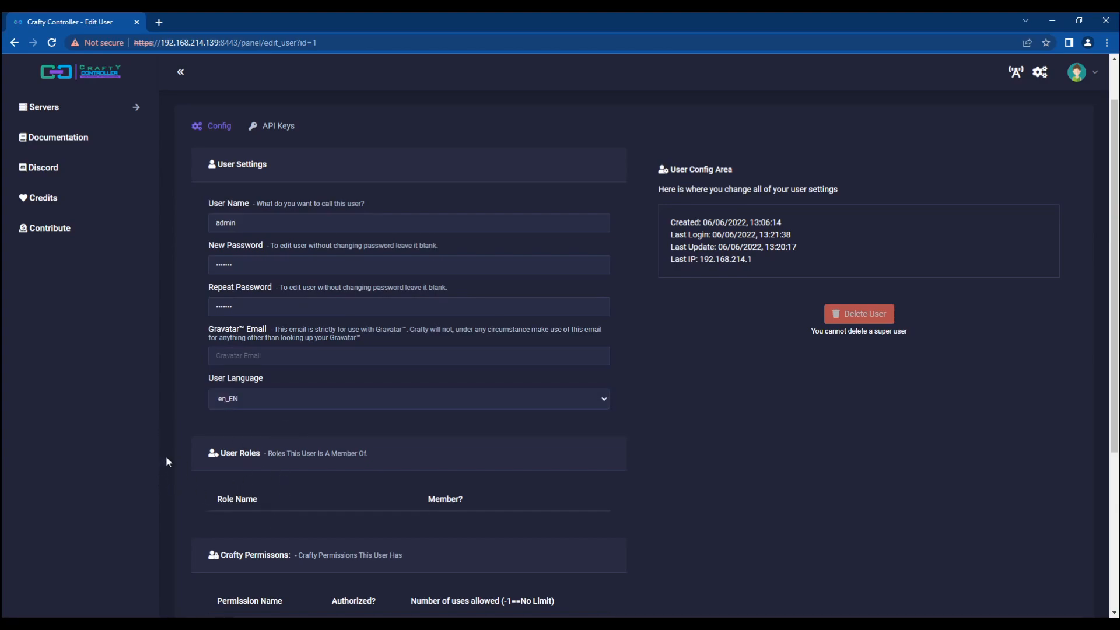
left_click(274, 398)
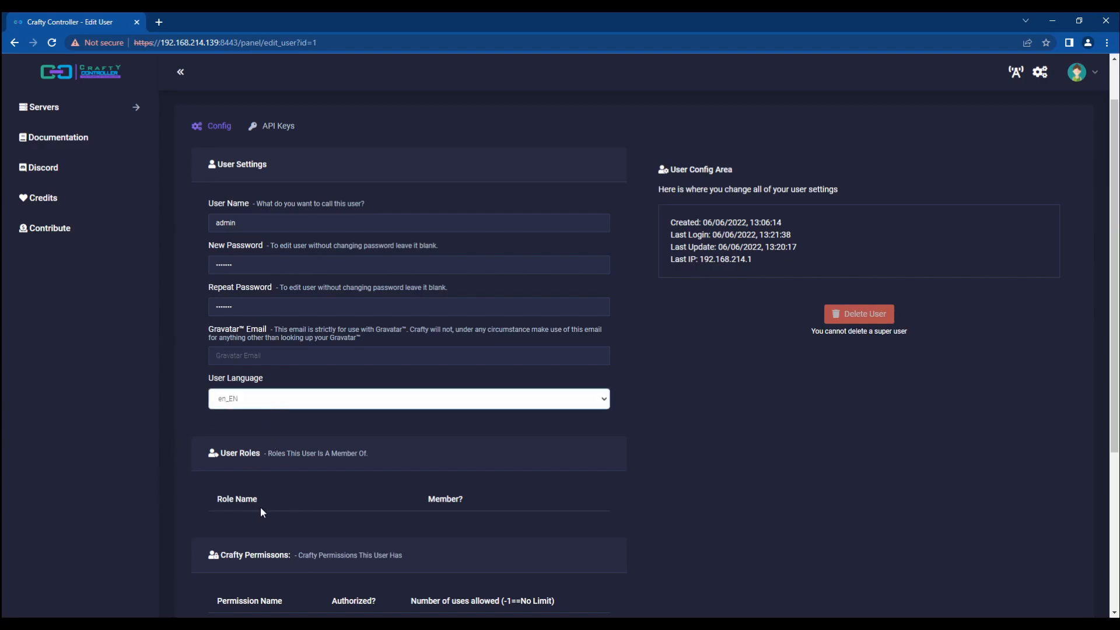
left_click(168, 437)
scroll(168, 436, "down", 4)
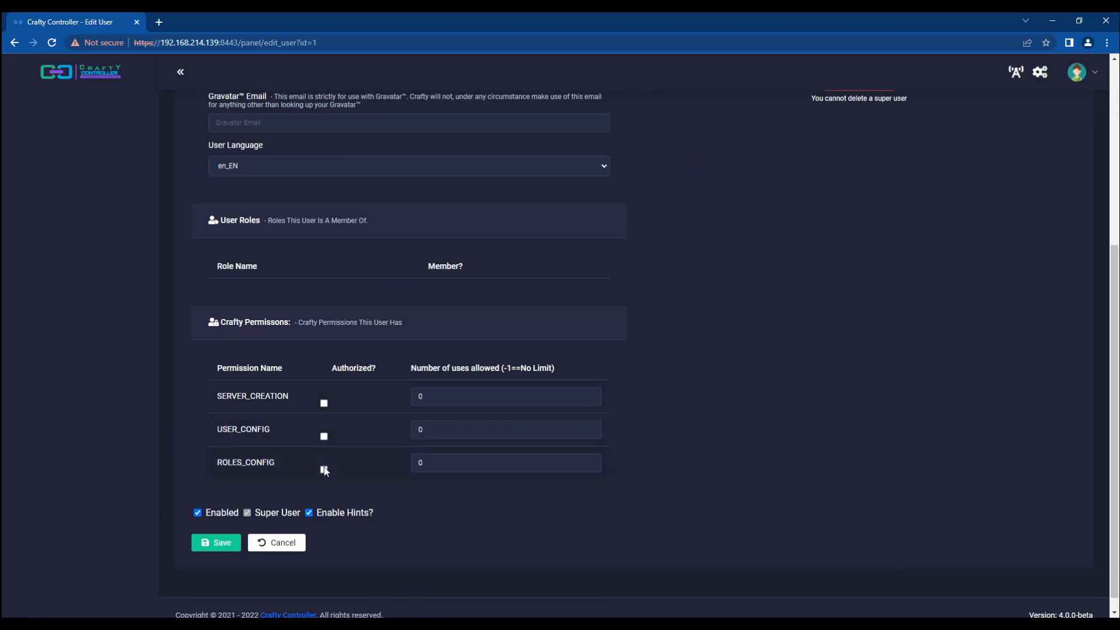
double_click(457, 462)
left_click(438, 430)
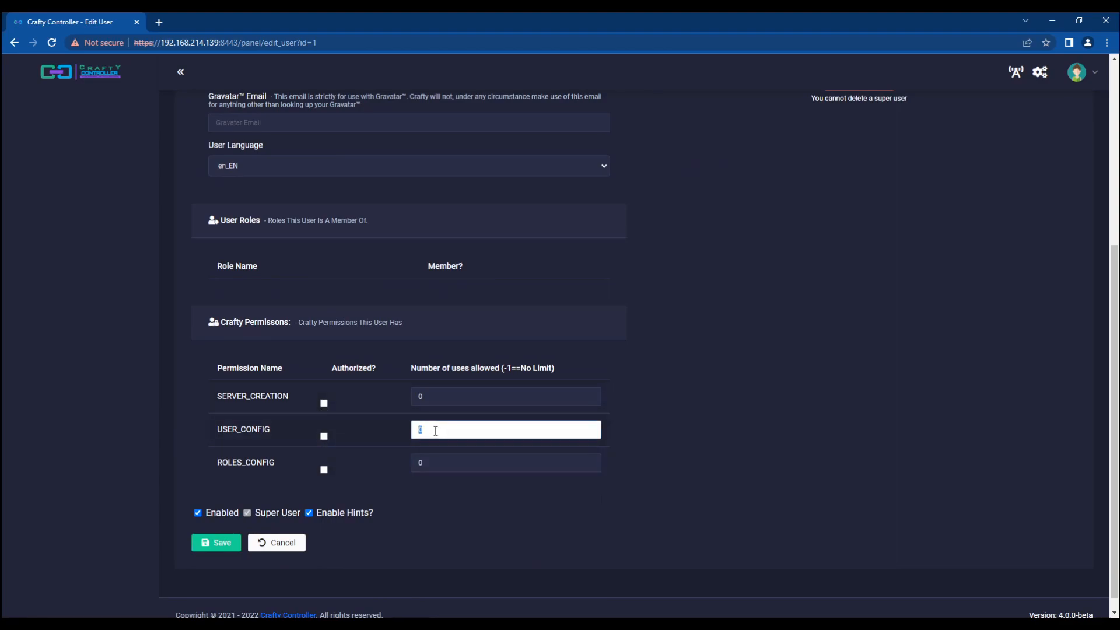
double_click(435, 397)
left_click(480, 420)
double_click(442, 396)
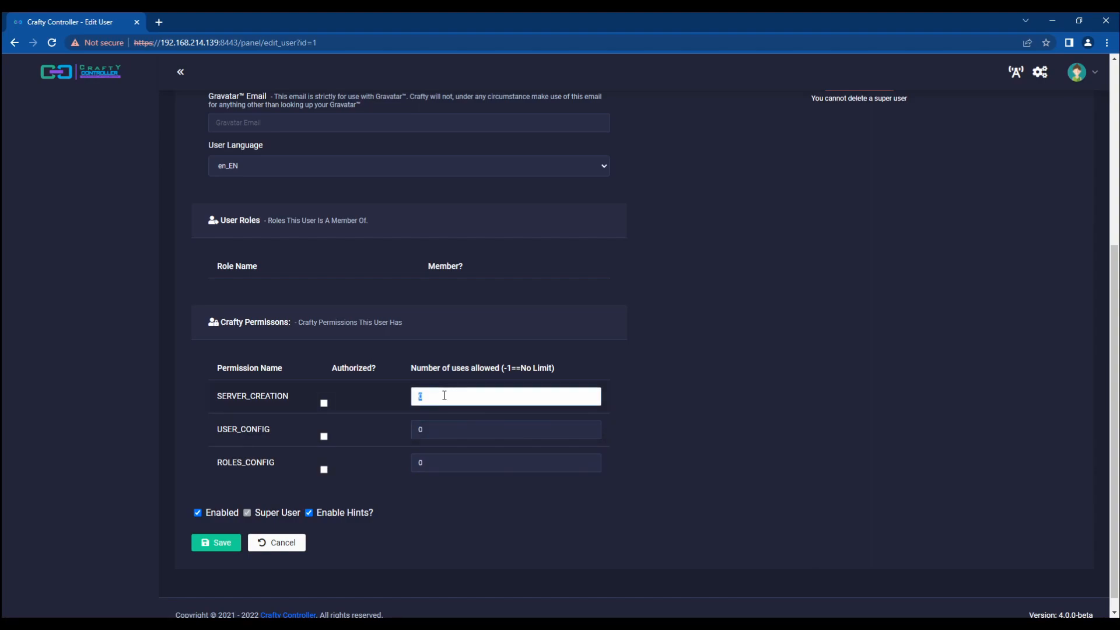
left_click(213, 544)
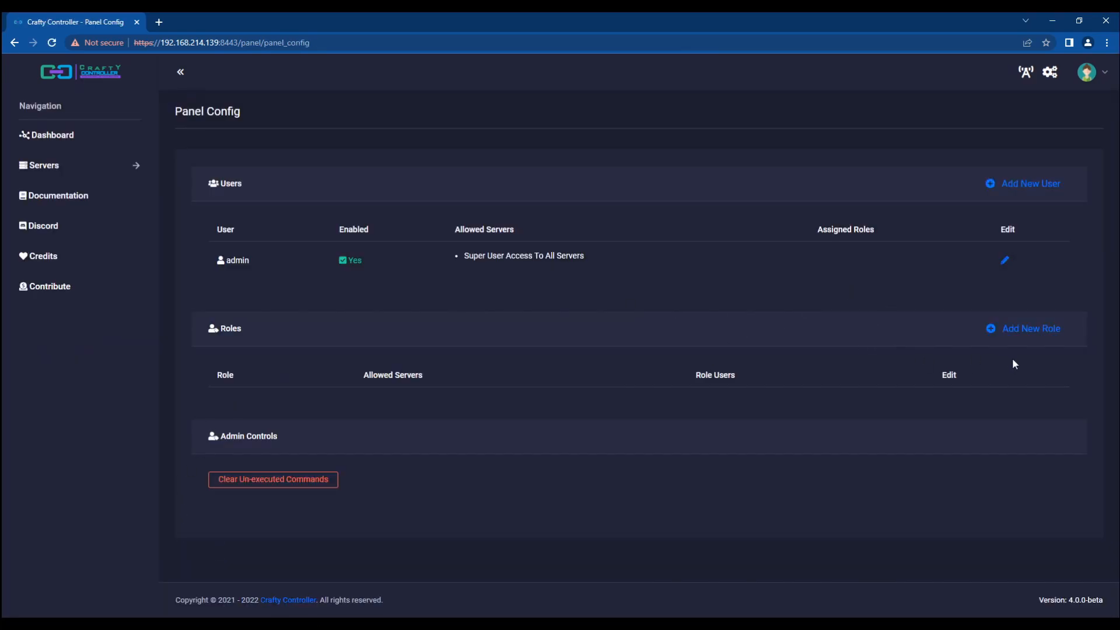
Step: Create a new role named 'test role' and save it
left_click(1003, 328)
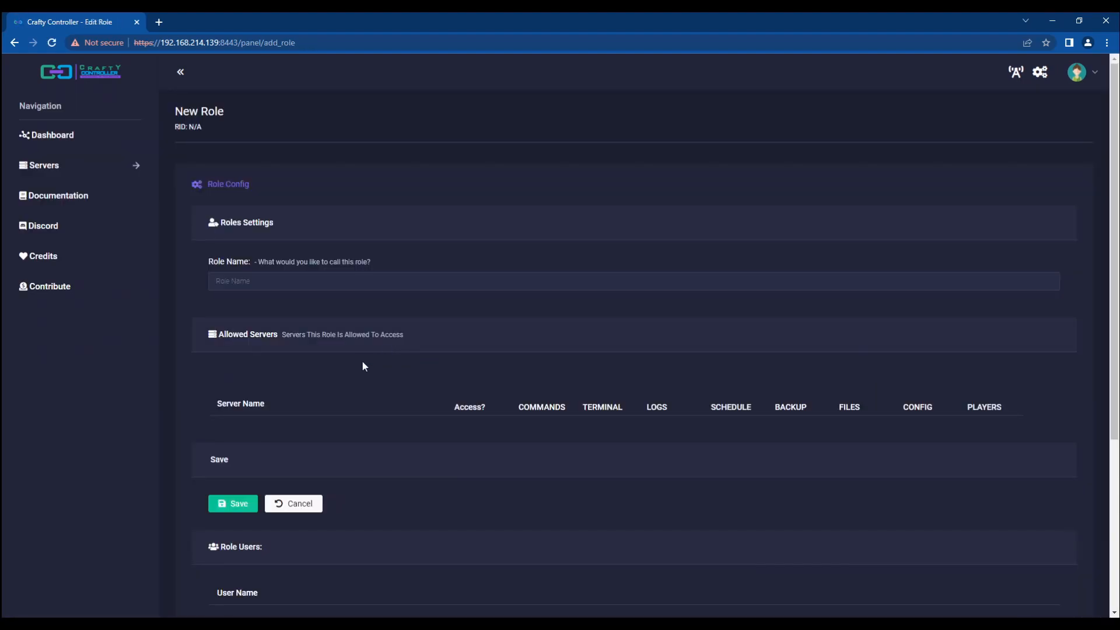
left_click(250, 282)
type("test role")
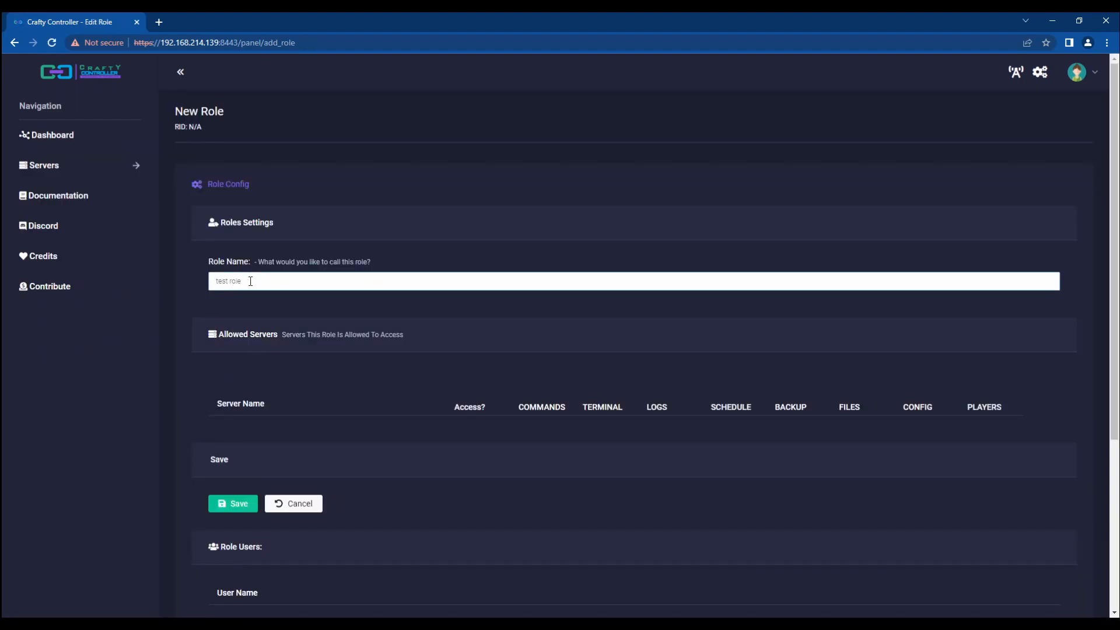
scroll(513, 310, "down", 5)
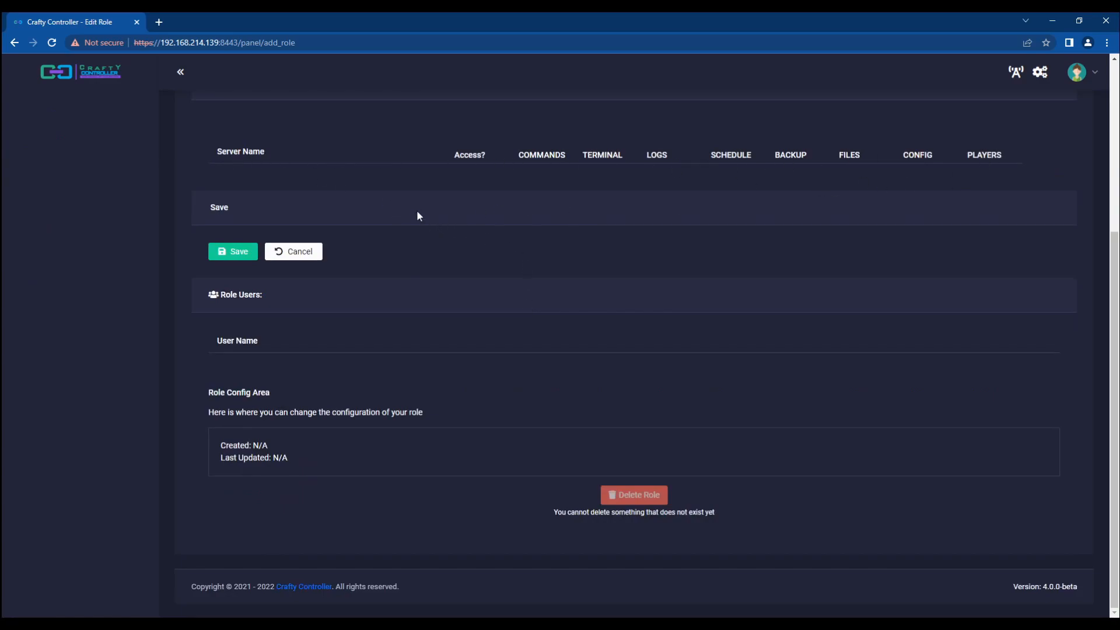
left_click(222, 250)
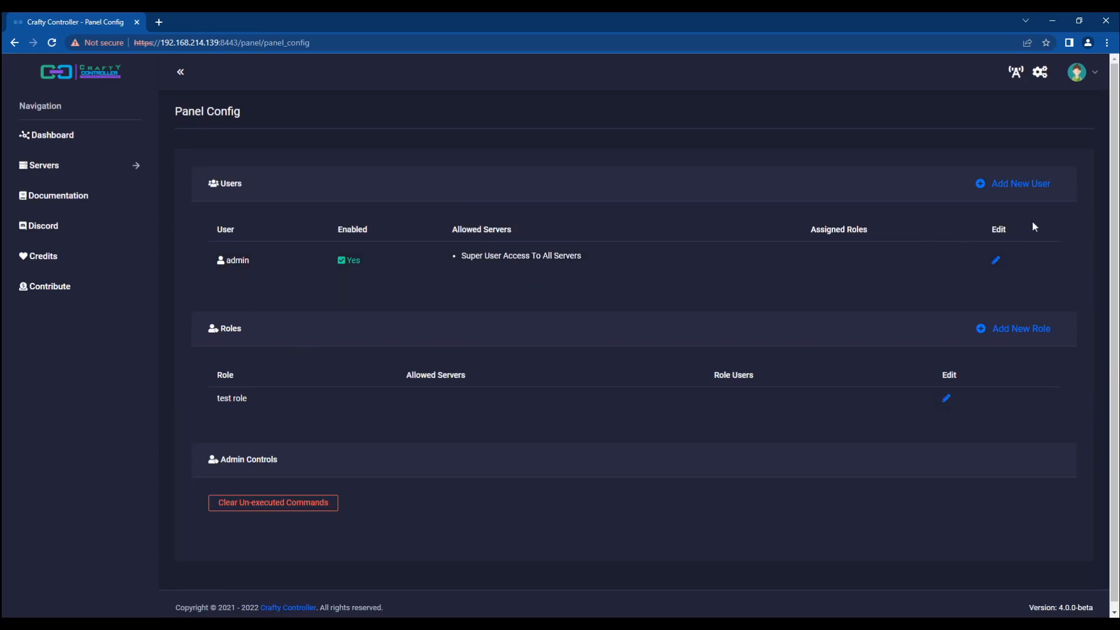
Step: Start a new user 'testuser' and enter its password twice
left_click(1007, 183)
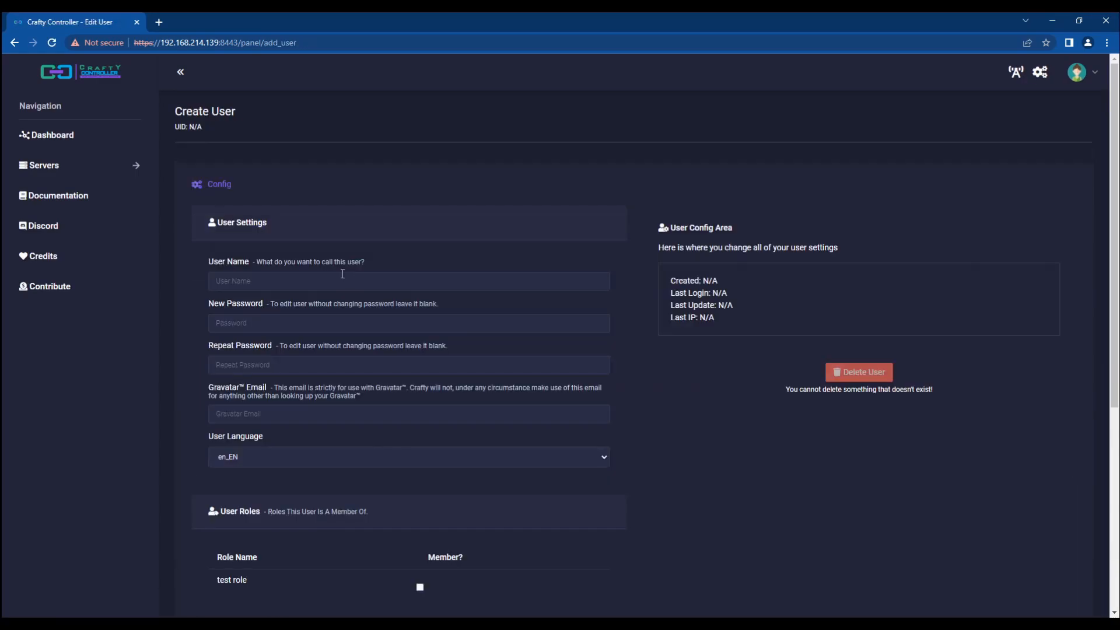
left_click(225, 288)
type("testuser")
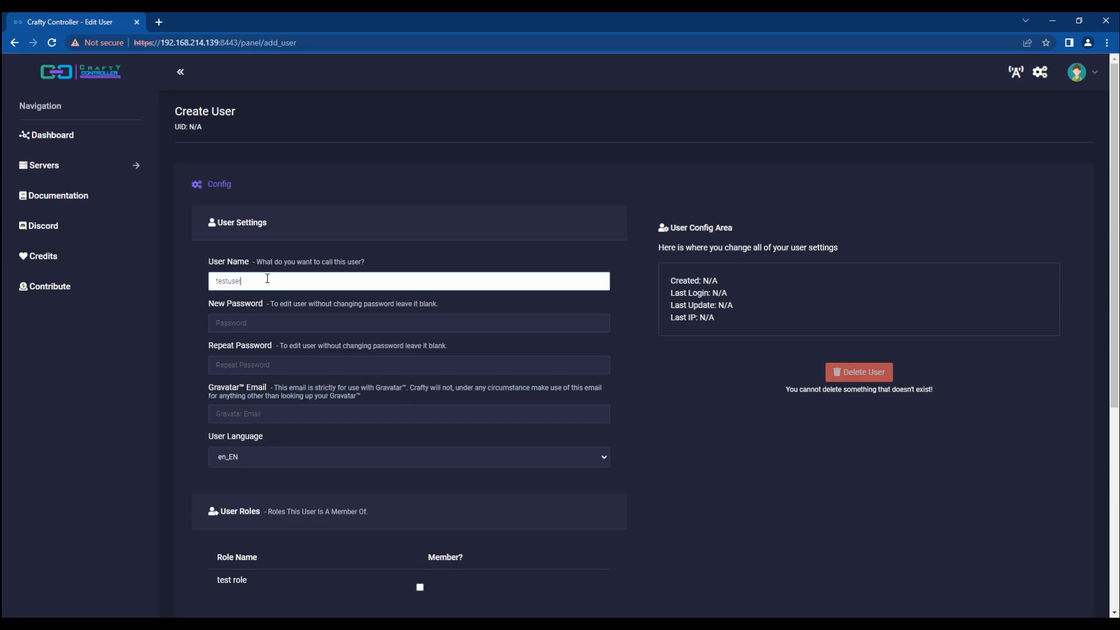
key("Tab")
type("test")
key("Tab")
type("tes")
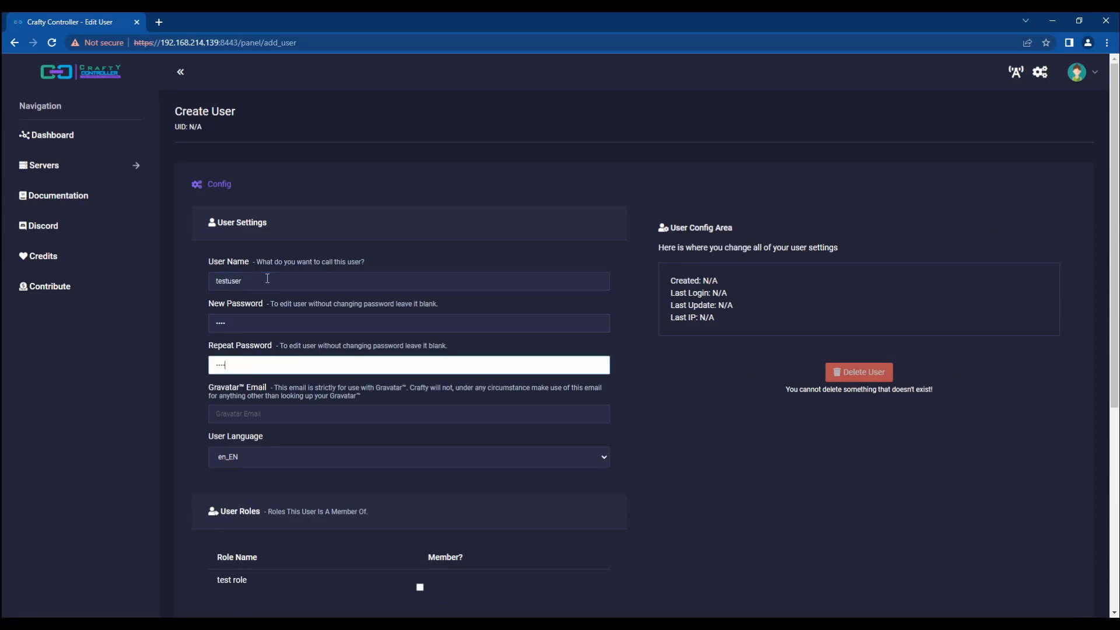
type("t")
scroll(225, 299, "down", 3)
left_click(188, 163)
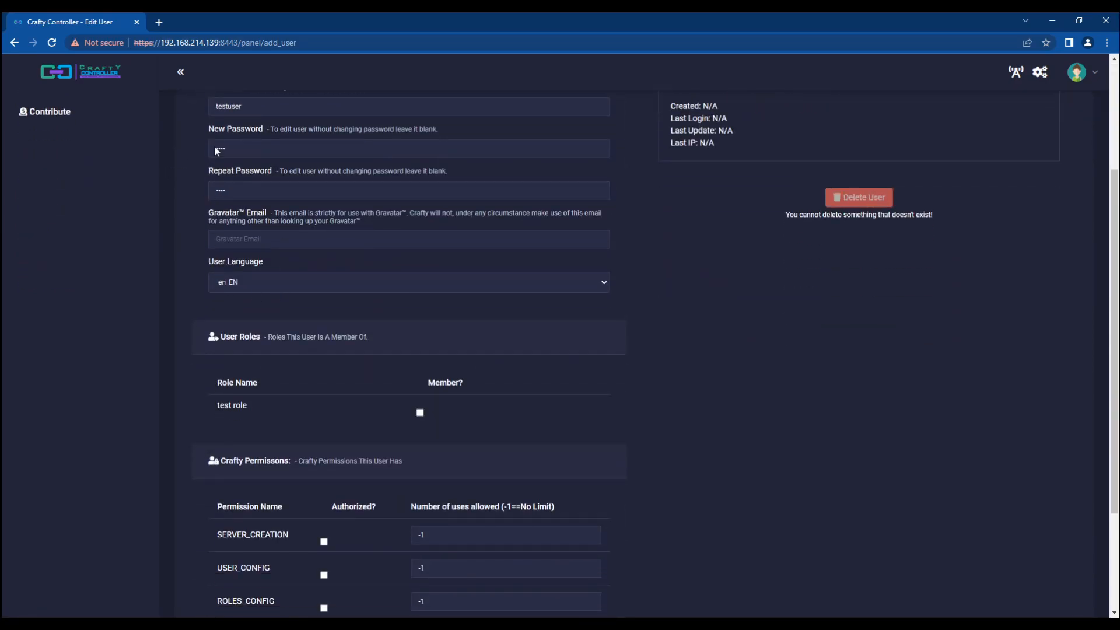
Step: Make testuser a member of test role, allow SERVER_CREATION, and save the account
left_click(421, 413)
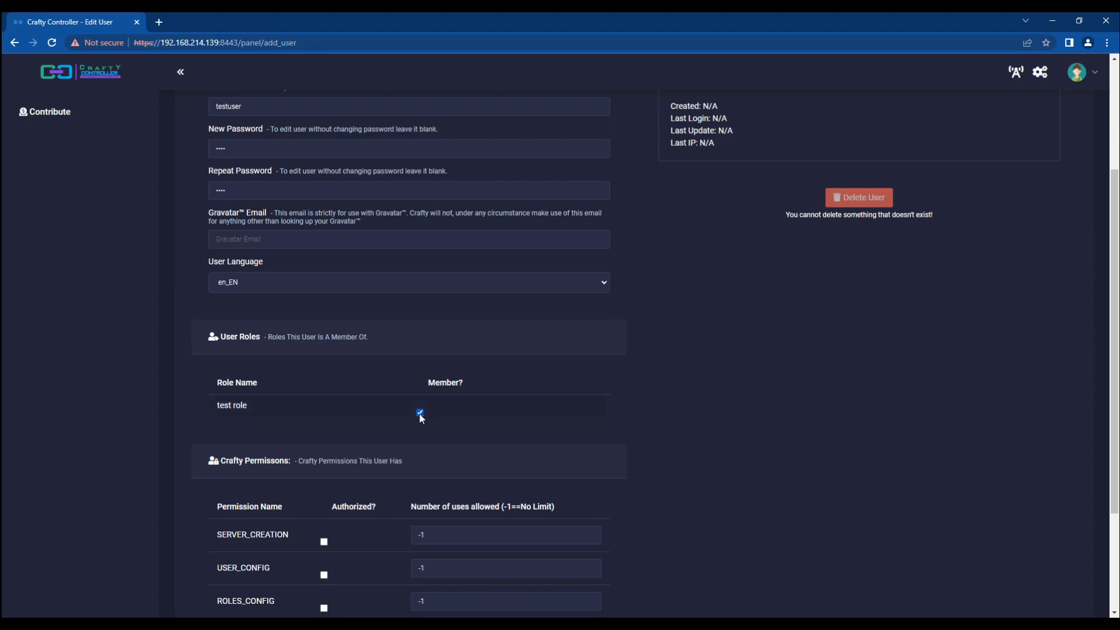
left_click(241, 193)
left_click(174, 239)
scroll(174, 240, "down", 3)
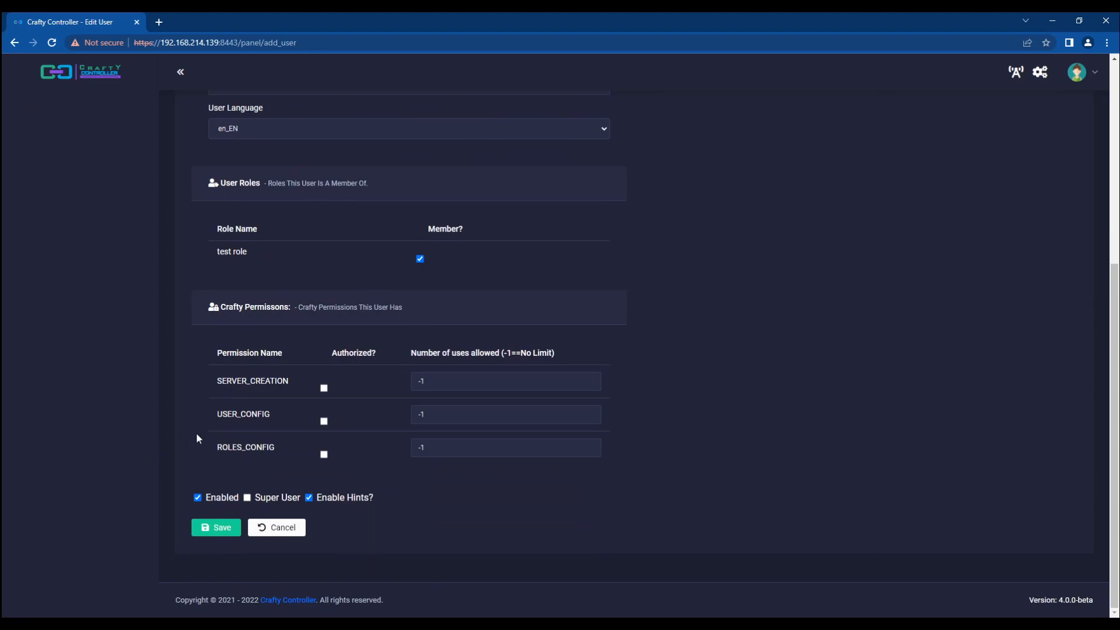
left_click(325, 388)
left_click_drag(492, 387, 407, 396)
left_click(133, 404)
left_click(210, 526)
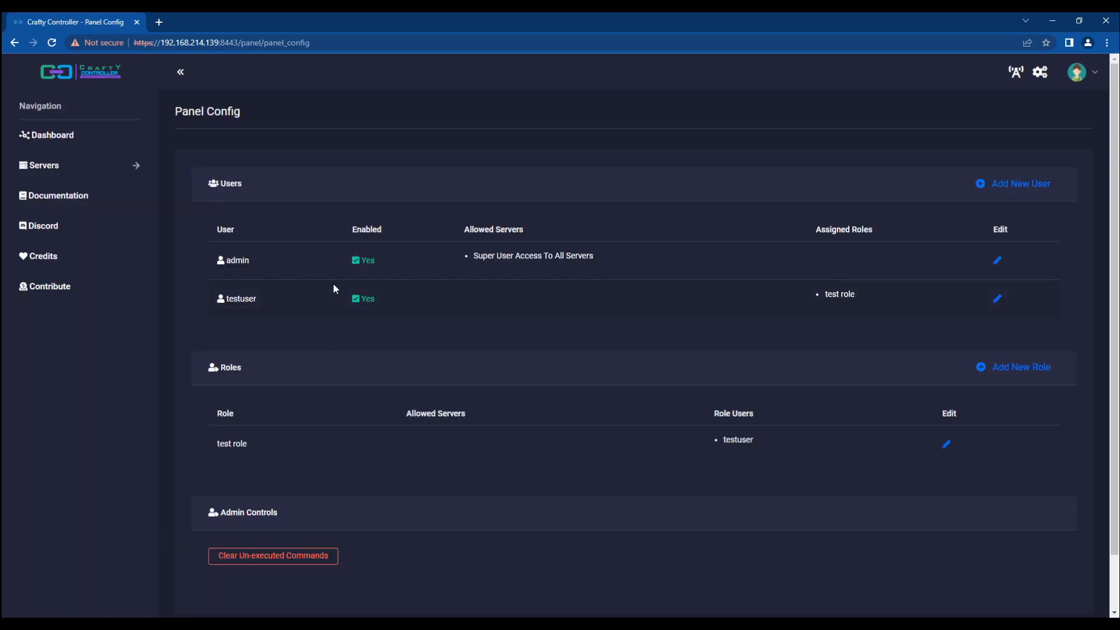
Step: Select entries in the updated Panel Config user listing
double_click(831, 295)
double_click(846, 295)
left_click(837, 333)
double_click(736, 440)
Step: Return to the dashboard and open the Create New Server form
left_click(88, 140)
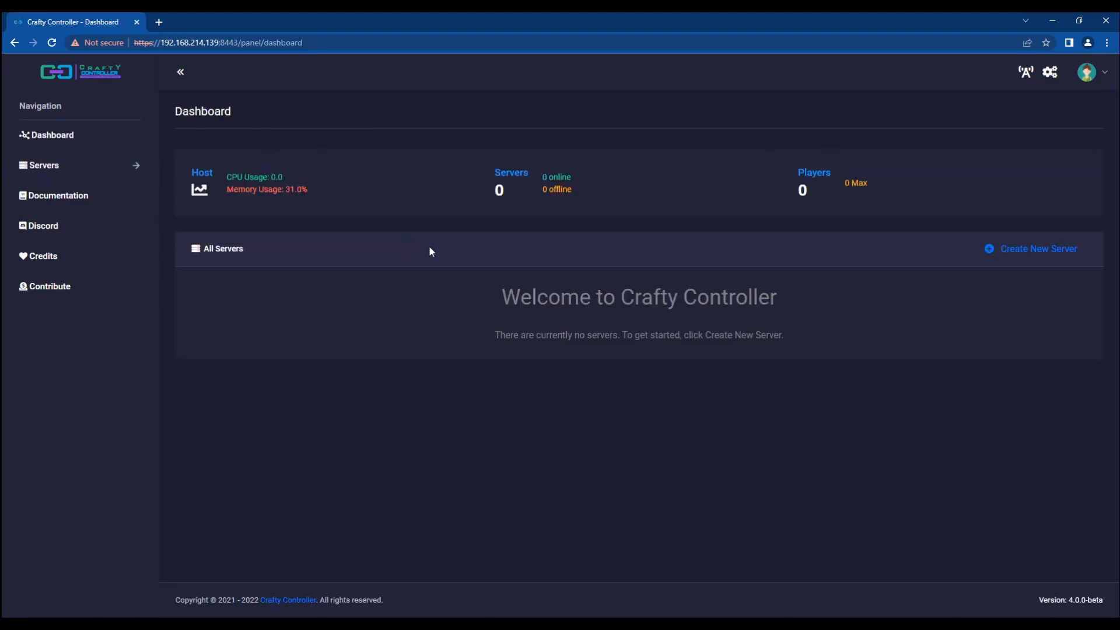
left_click(1022, 249)
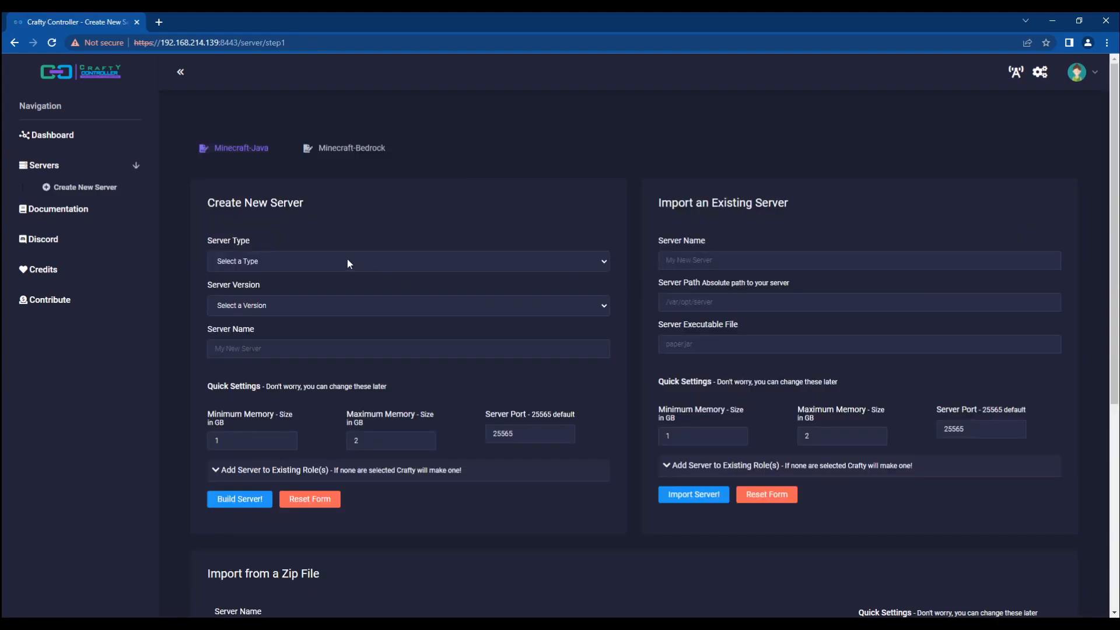
left_click(1092, 72)
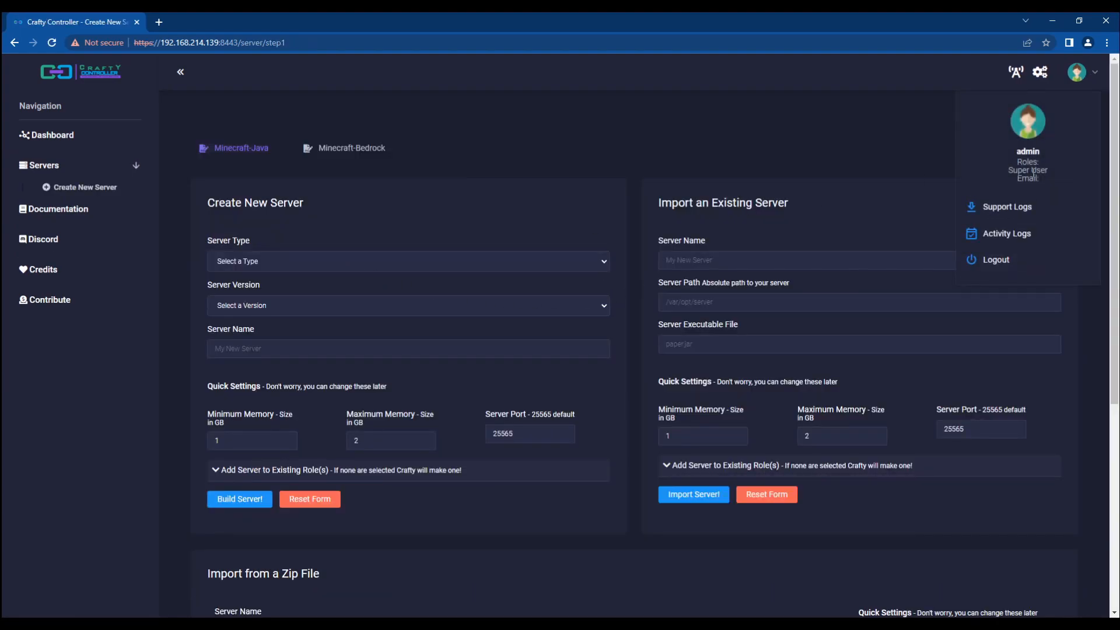
left_click(627, 183)
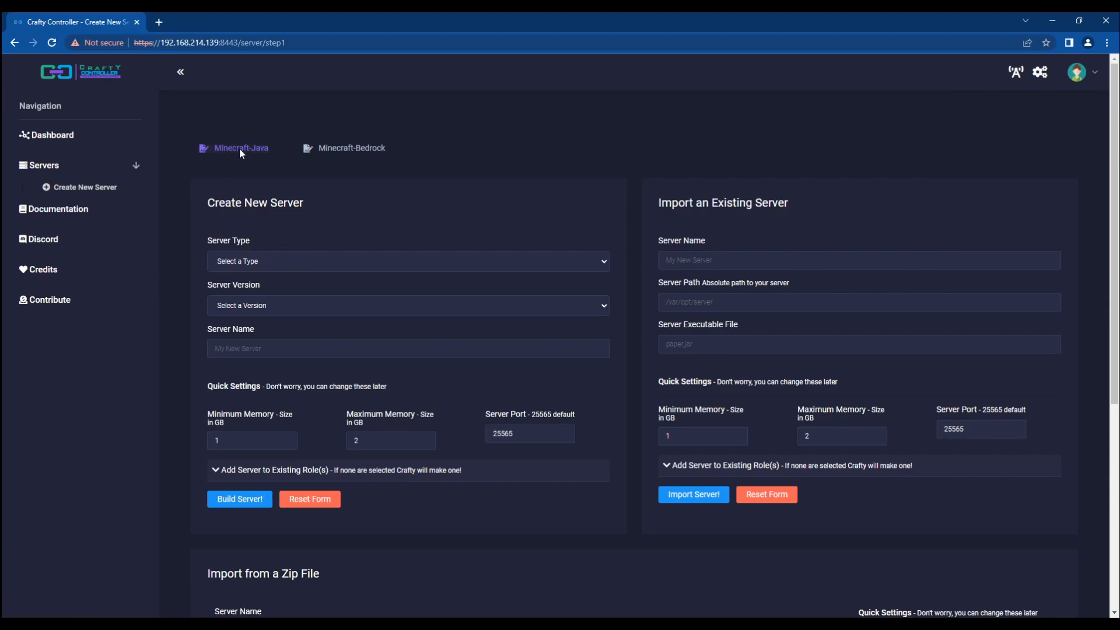
Step: Browse the Minecraft-Bedrock options, including the Import from a Zip File section
left_click(334, 150)
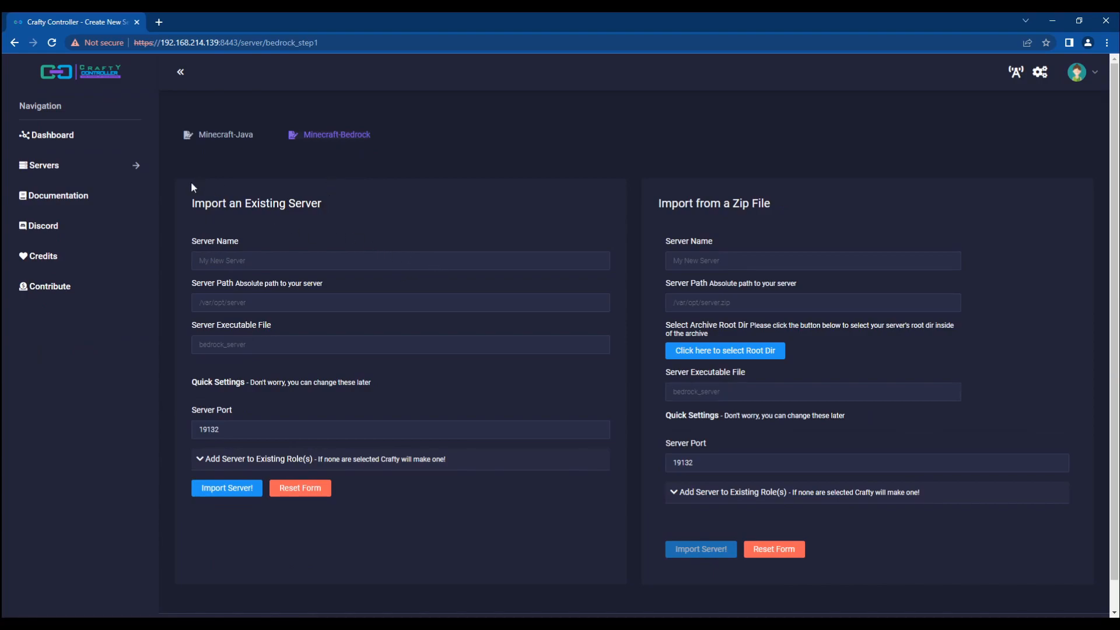
left_click(265, 256)
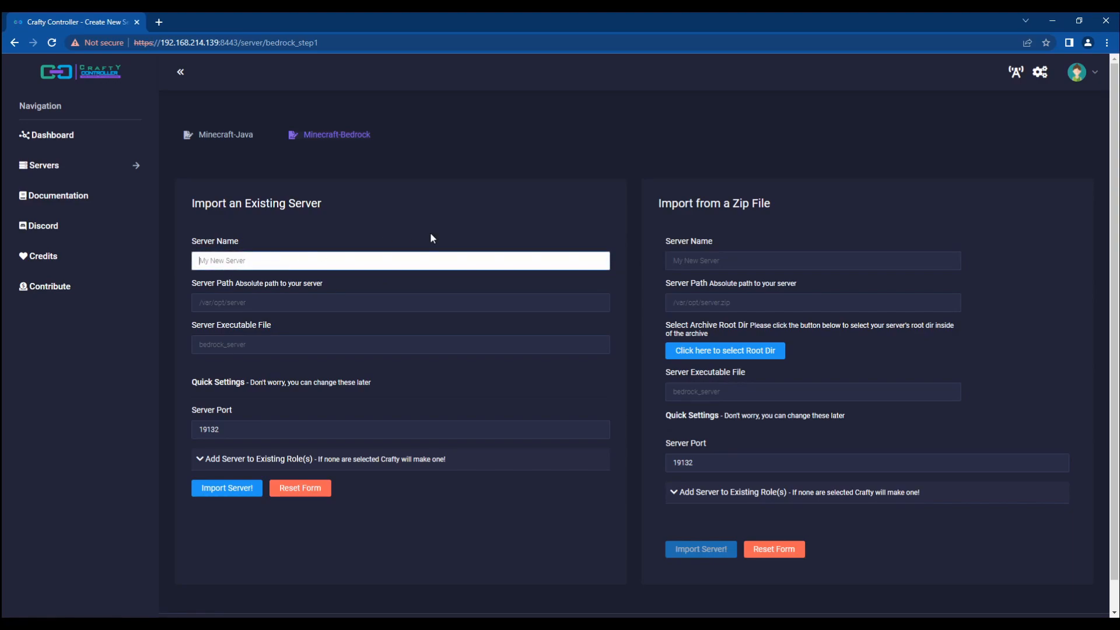
left_click(462, 222)
triple_click(707, 204)
left_click(761, 230)
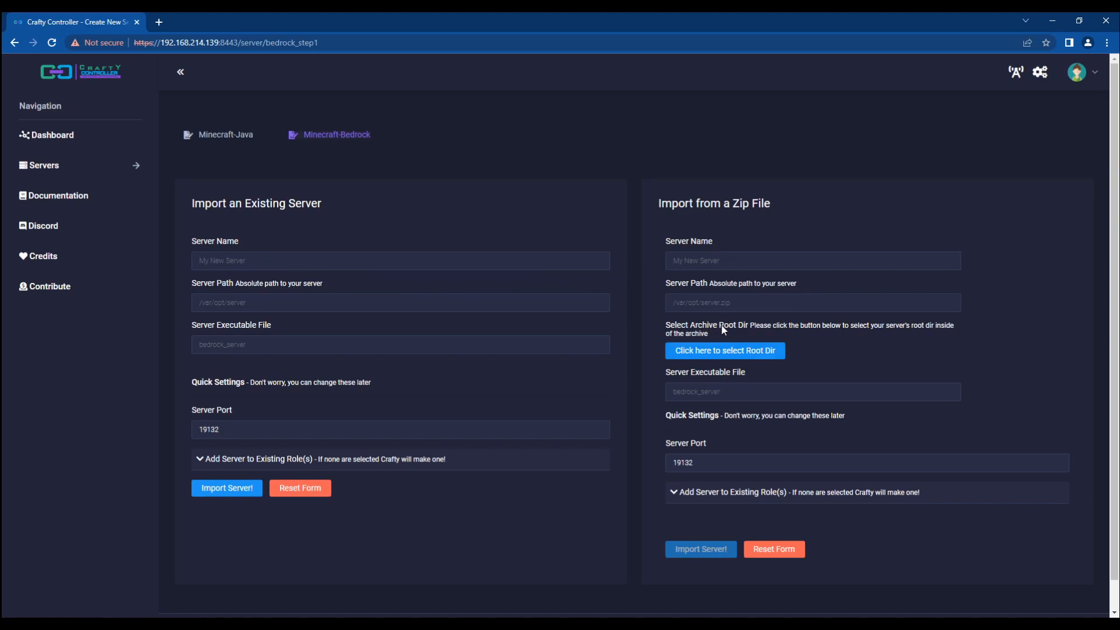
left_click(718, 303)
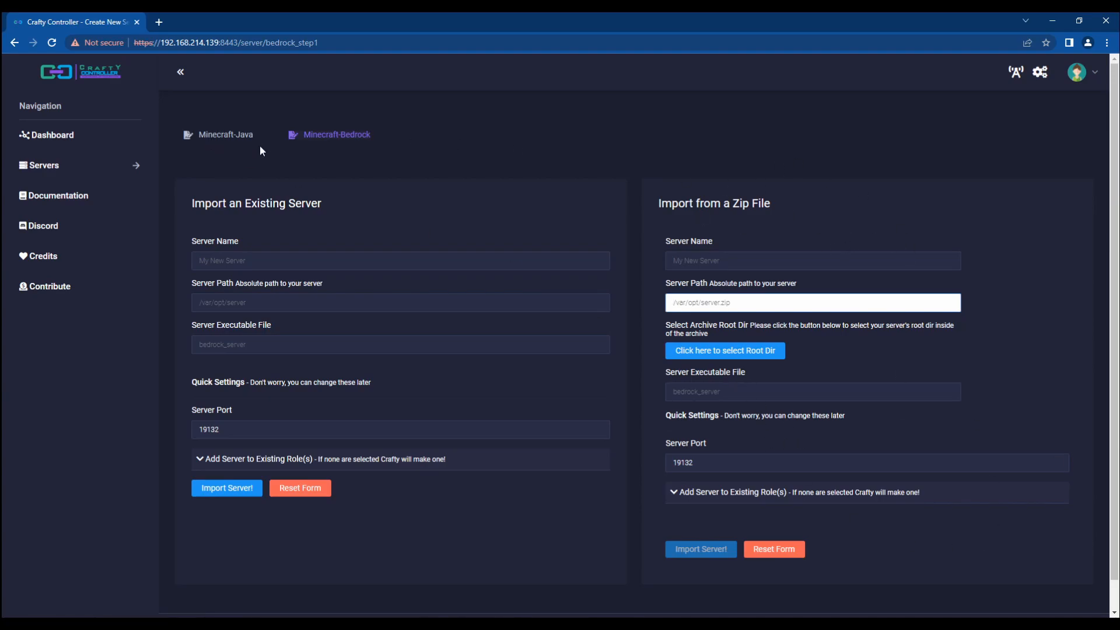
Step: Back on Minecraft-Java, choose Paper as the server type with version 1.18.2
left_click(222, 137)
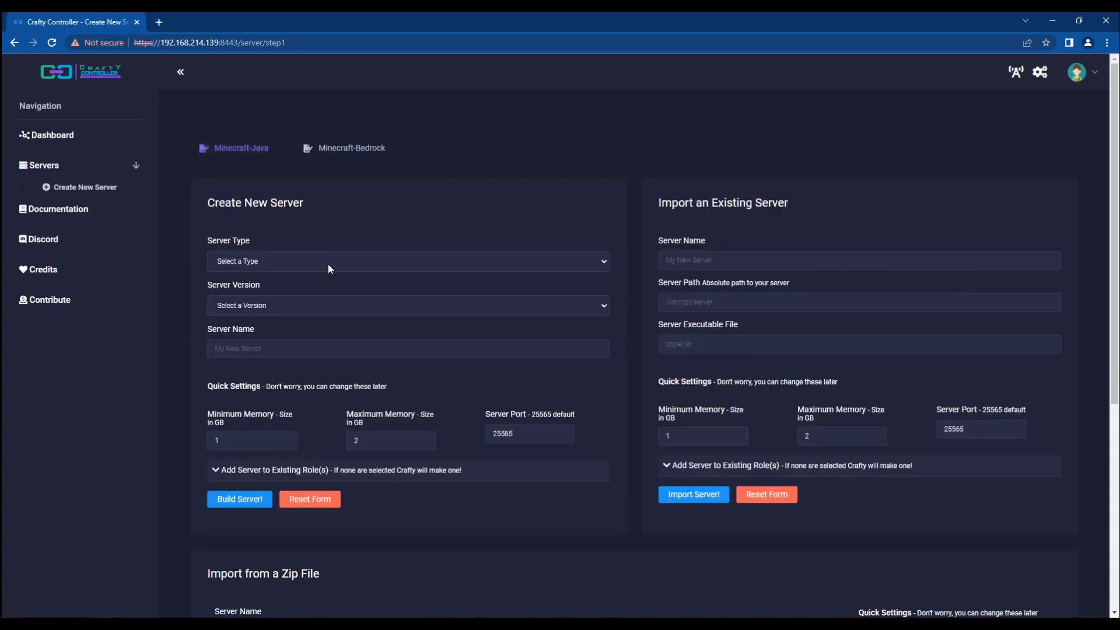
scroll(345, 270, "down", 6)
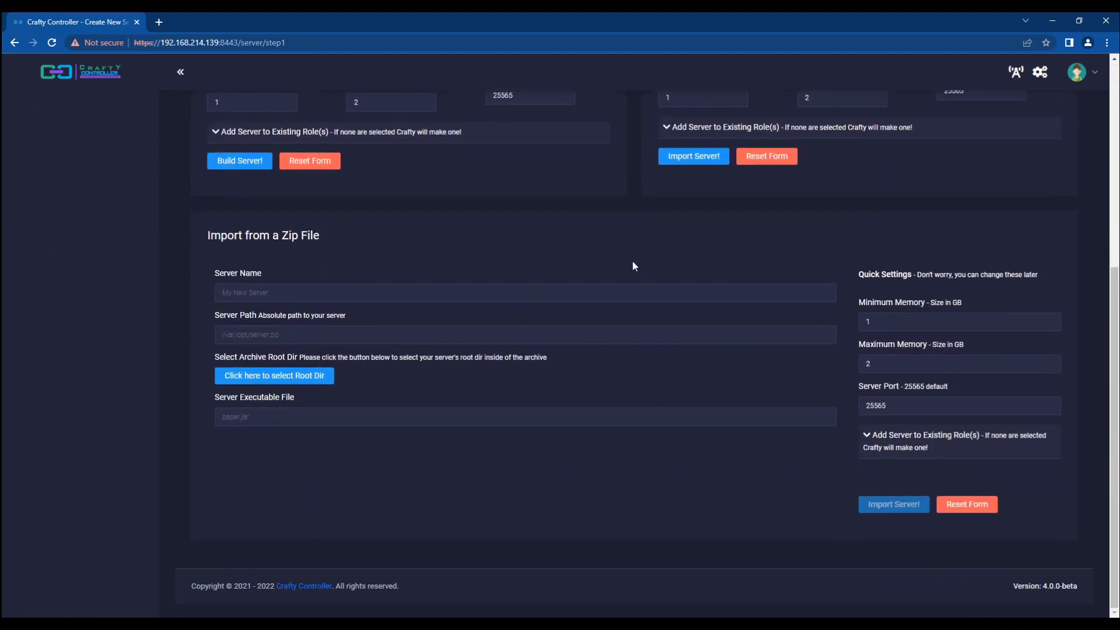
scroll(625, 250, "up", 6)
left_click(301, 264)
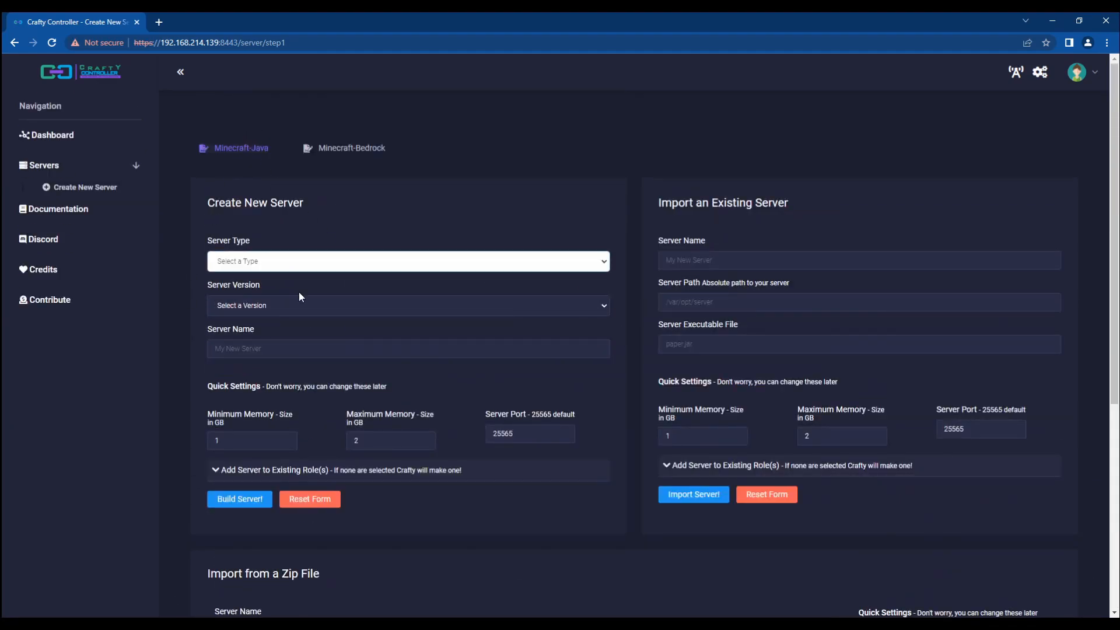
left_click(234, 348)
Step: Name the server 'My First Server', keeping default memory and port 25565
left_click(263, 348)
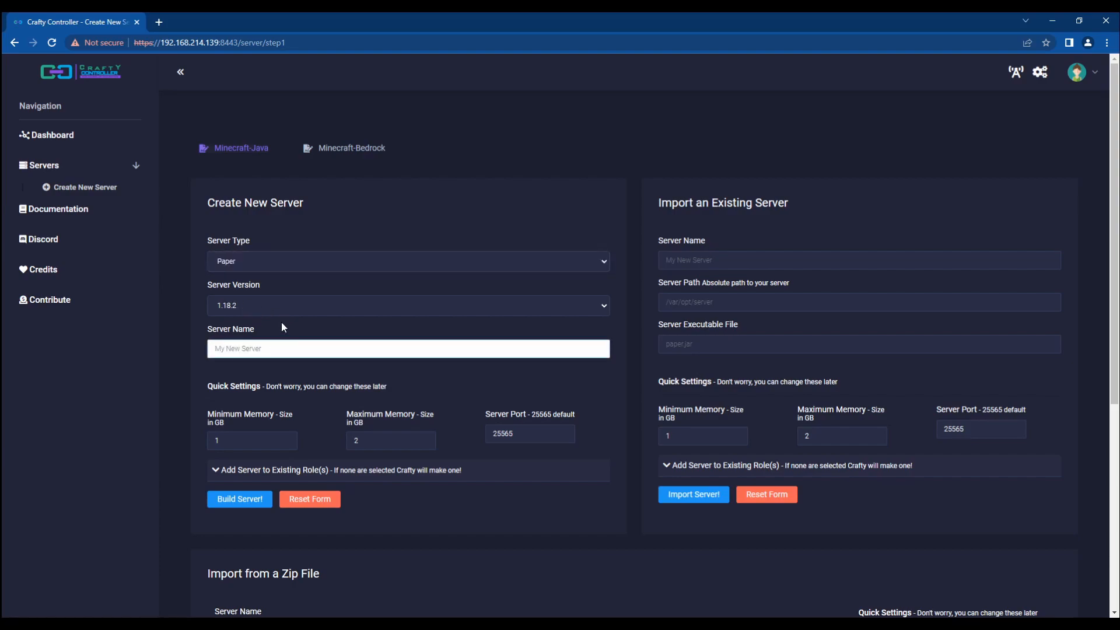
type("My First Server")
key("Tab")
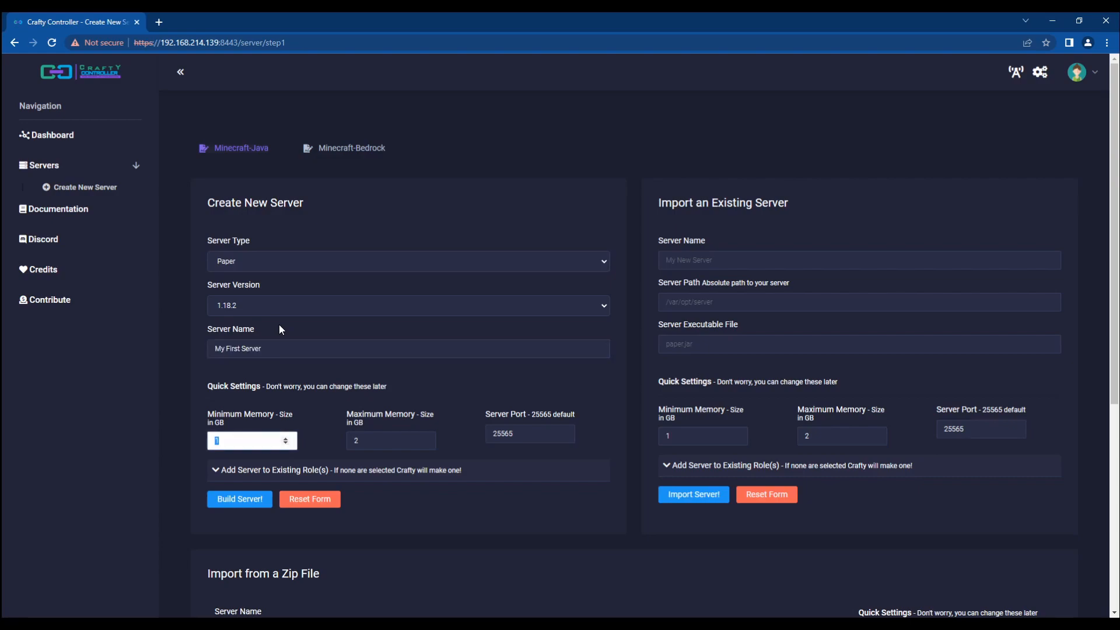
double_click(506, 435)
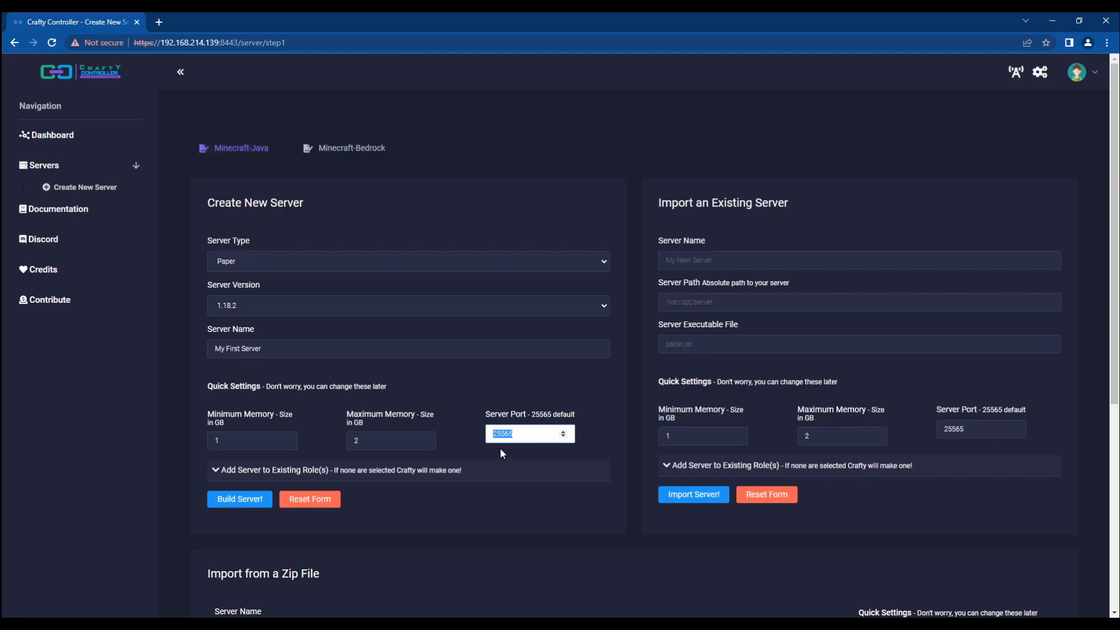
left_click(203, 469)
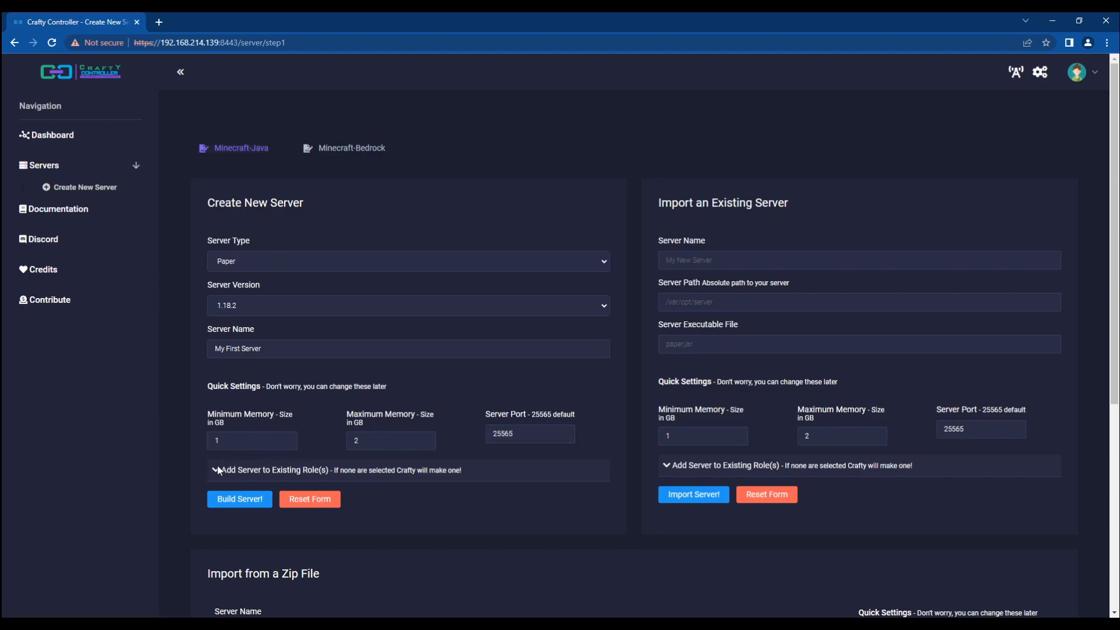
Step: Assign the server to Test role and build it
left_click(218, 468)
scroll(236, 487, "down", 1)
left_click(239, 449)
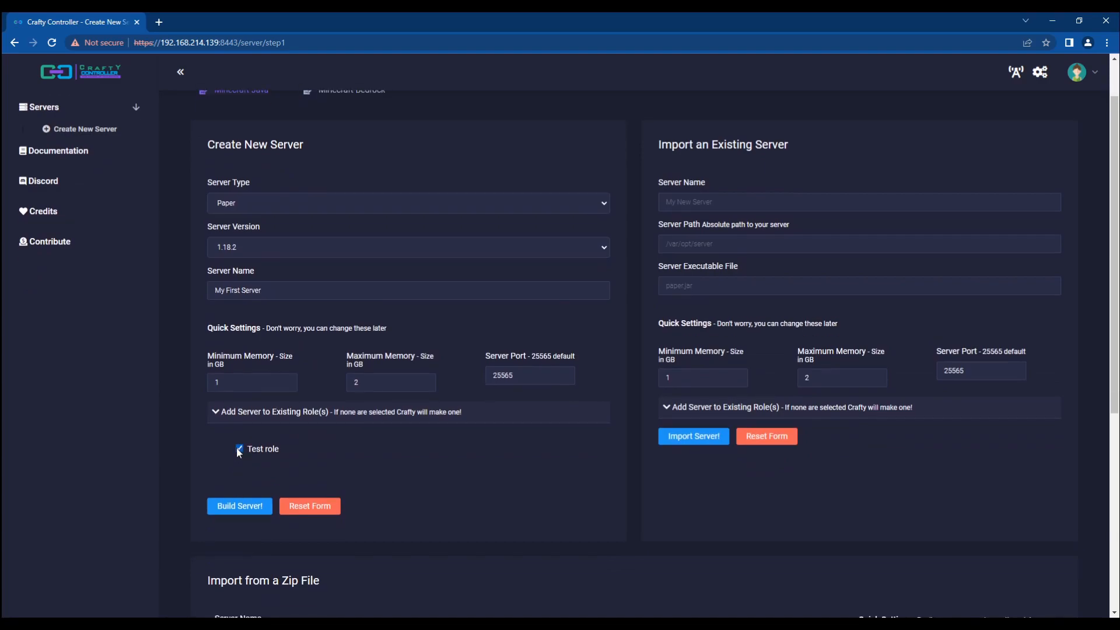
double_click(214, 415)
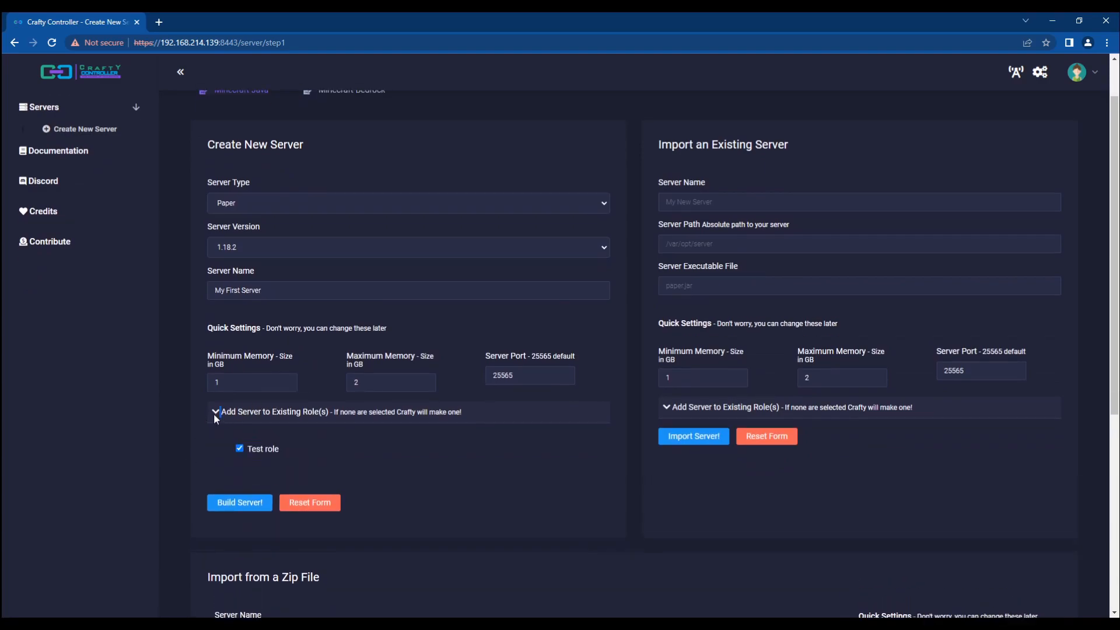
left_click(234, 505)
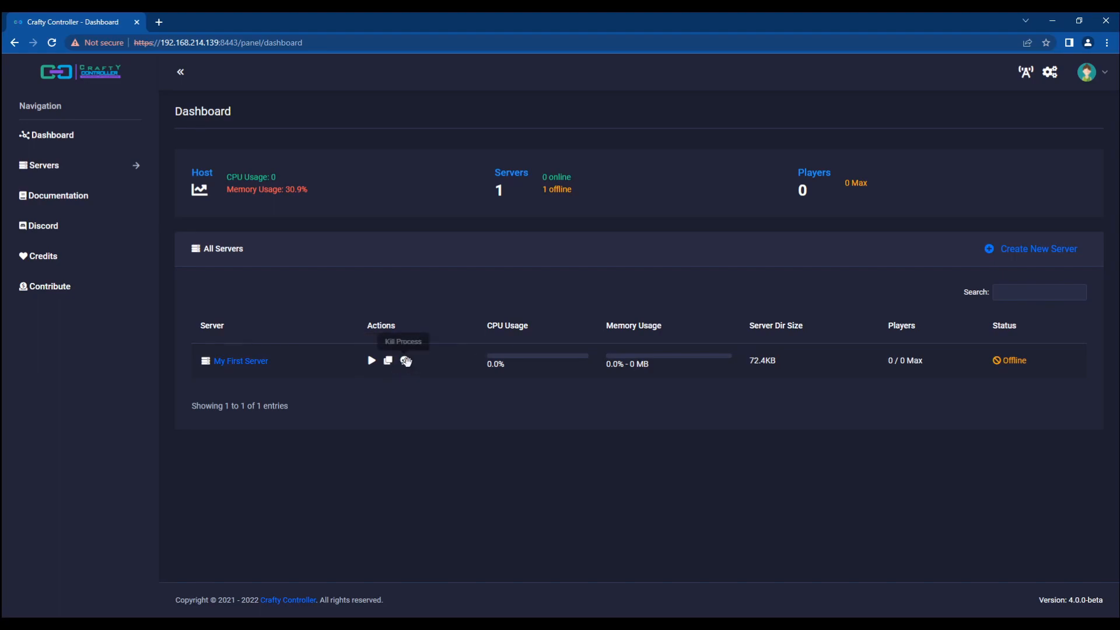
Step: Cancel the Kill Process prompt, then start My First Server and accept the EULA
left_click(405, 362)
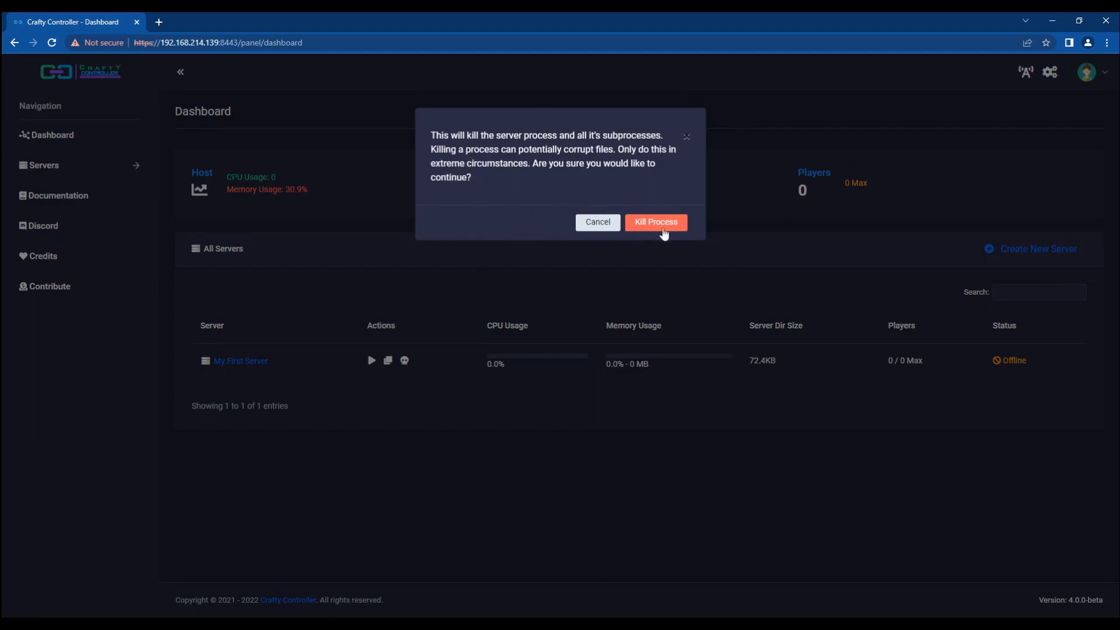
left_click(598, 222)
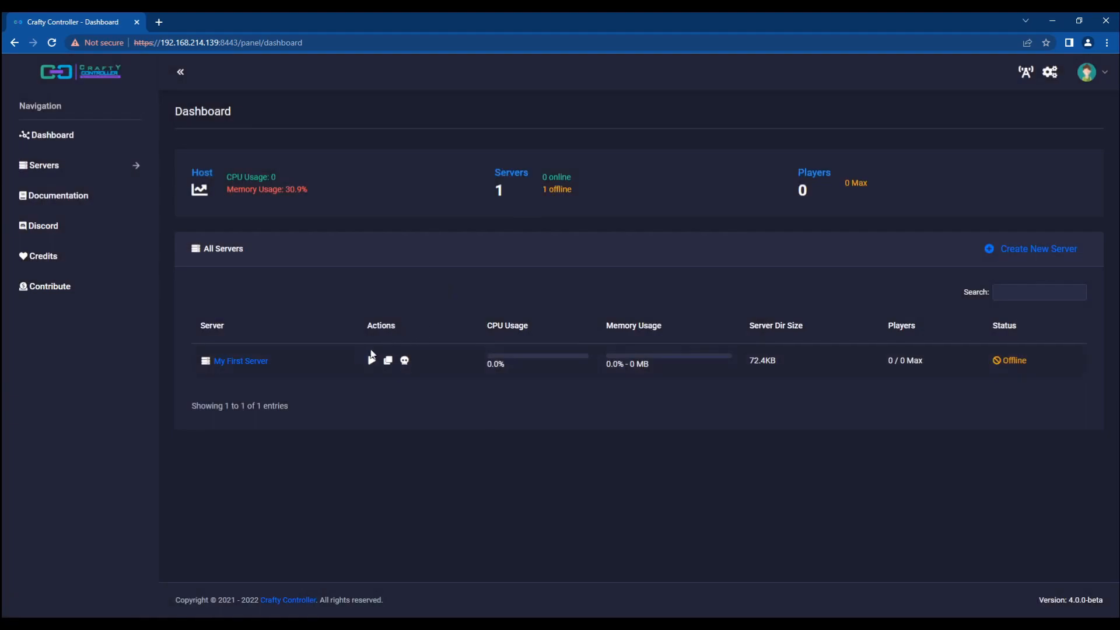
left_click(370, 361)
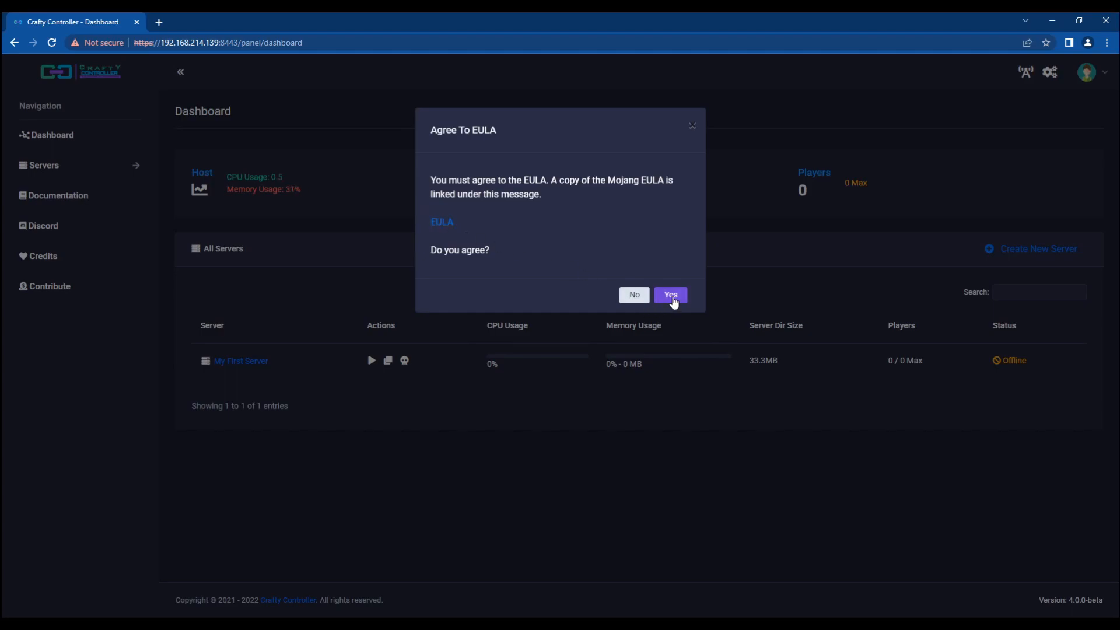
left_click(672, 297)
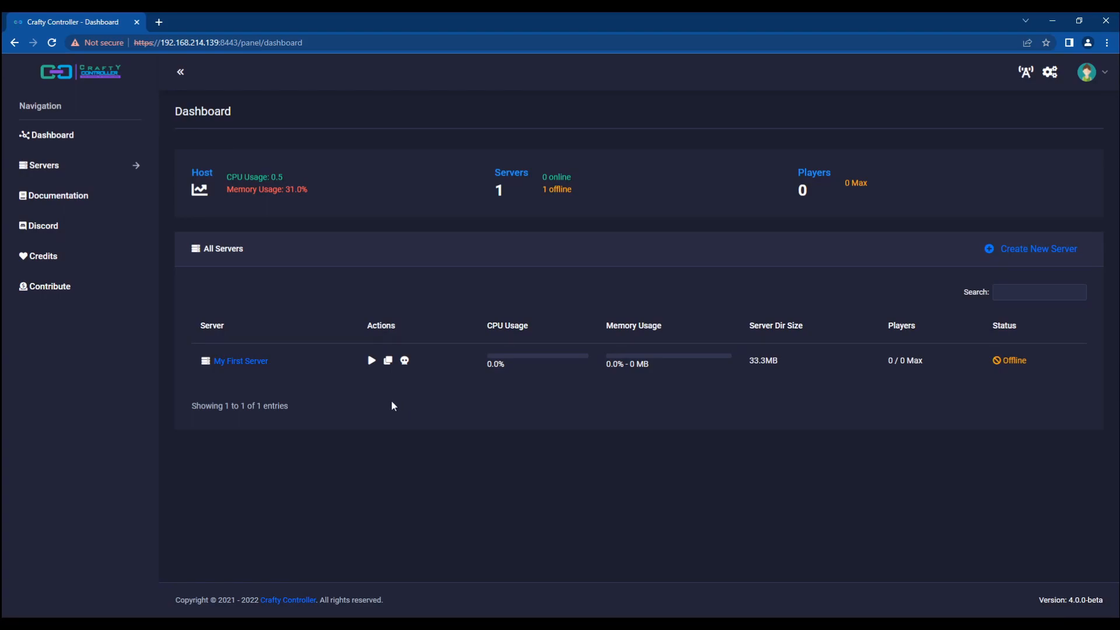
Step: Watch My First Server boot on its details page, then return to the dashboard
left_click(230, 361)
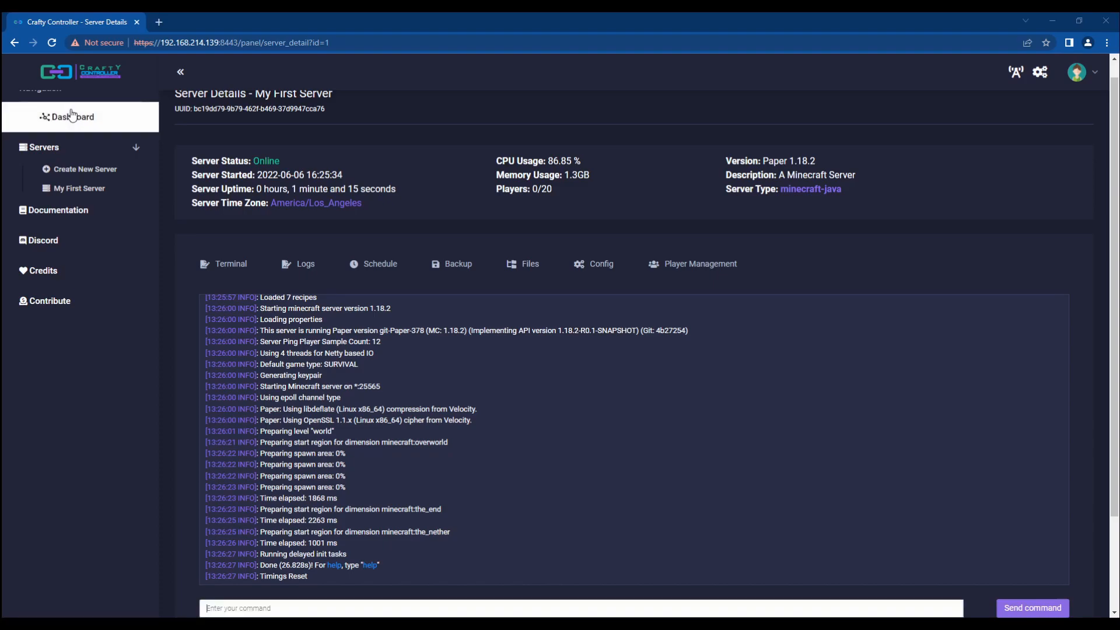
left_click(52, 116)
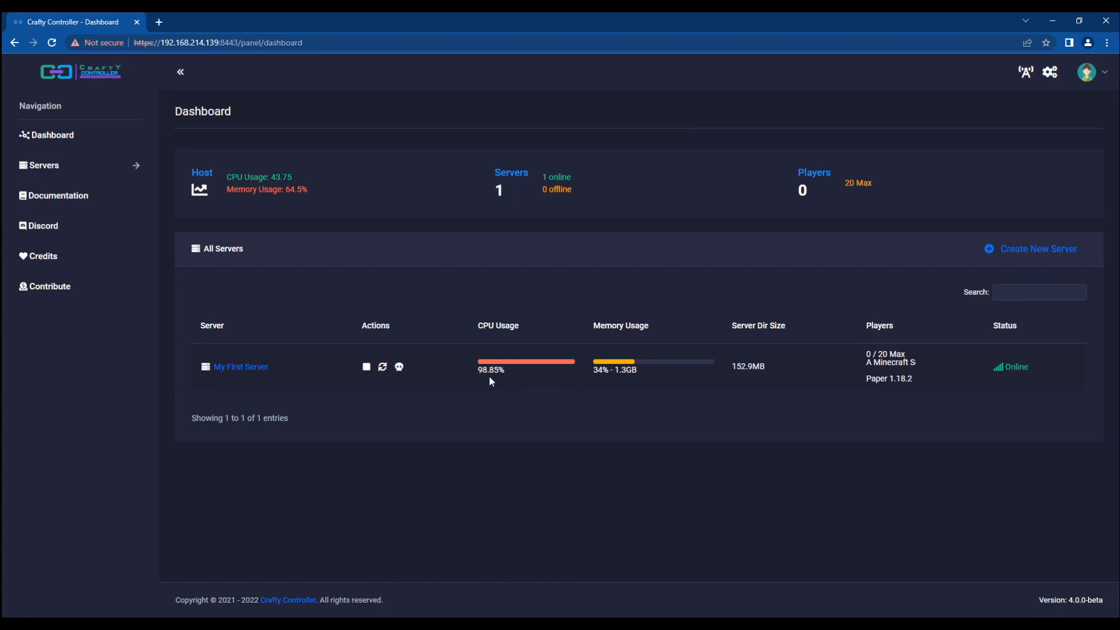
Step: Send 'say hello world' from My First Server's terminal and highlight the resulting log line
left_click(236, 366)
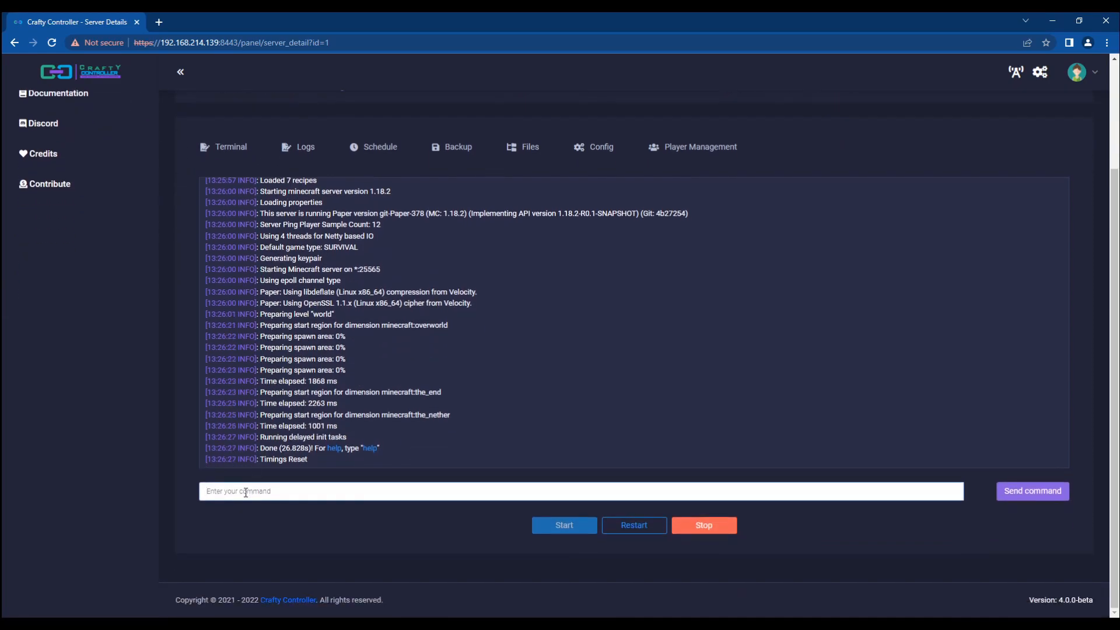
type("say hello world")
key("Return")
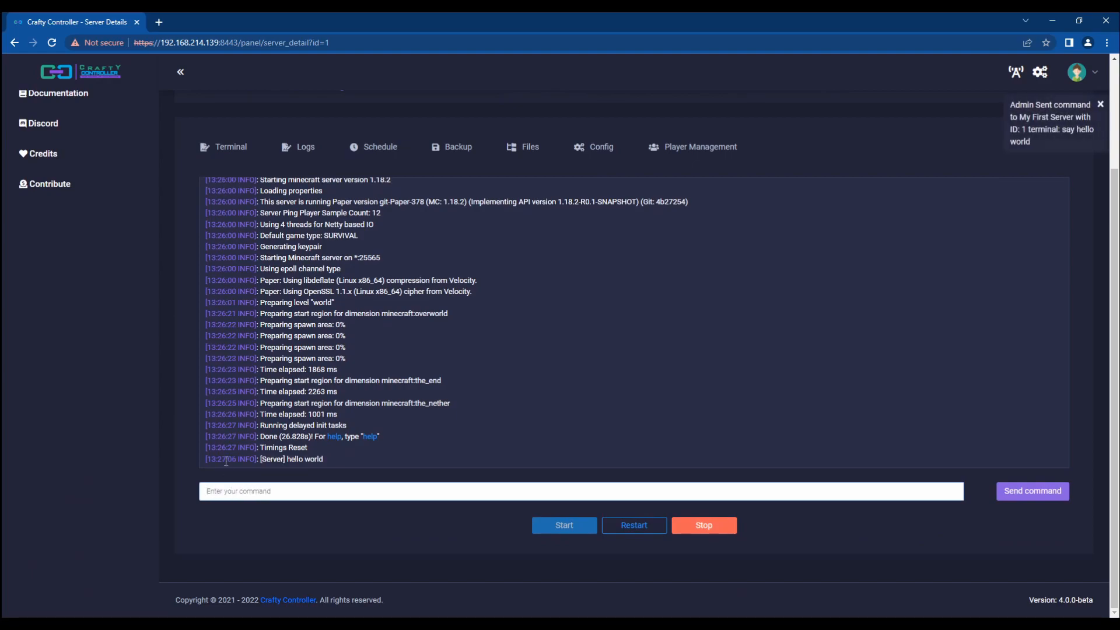
triple_click(296, 460)
left_click(427, 451)
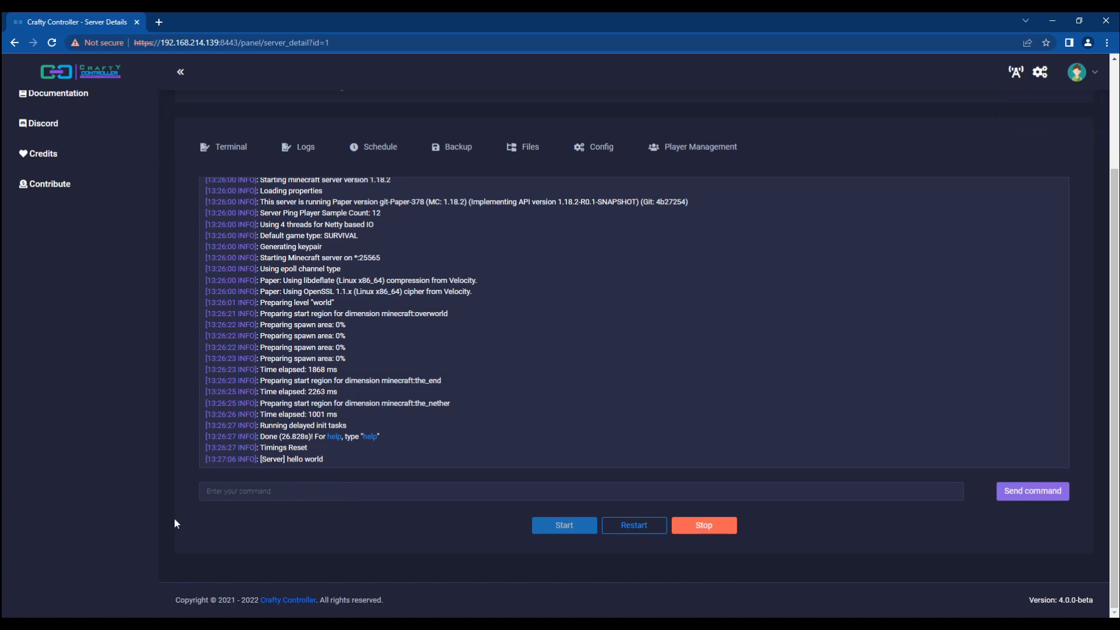
scroll(248, 417, "up", 2)
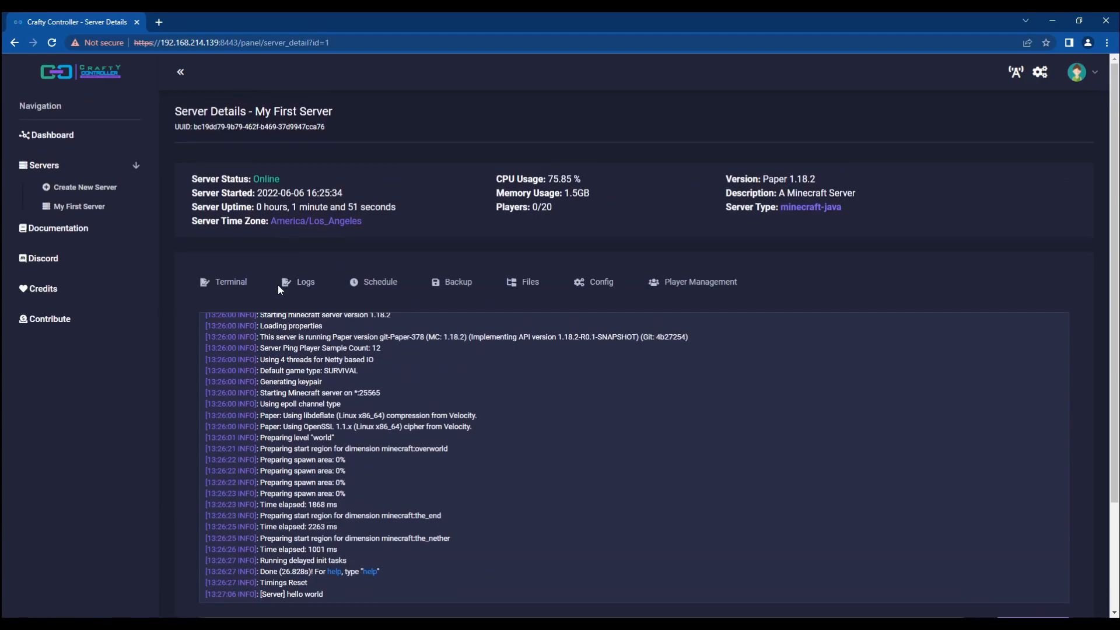
scroll(190, 362, "down", 1)
Step: Check the hello world line in the Logs view, then go to scheduled tasks
left_click(298, 225)
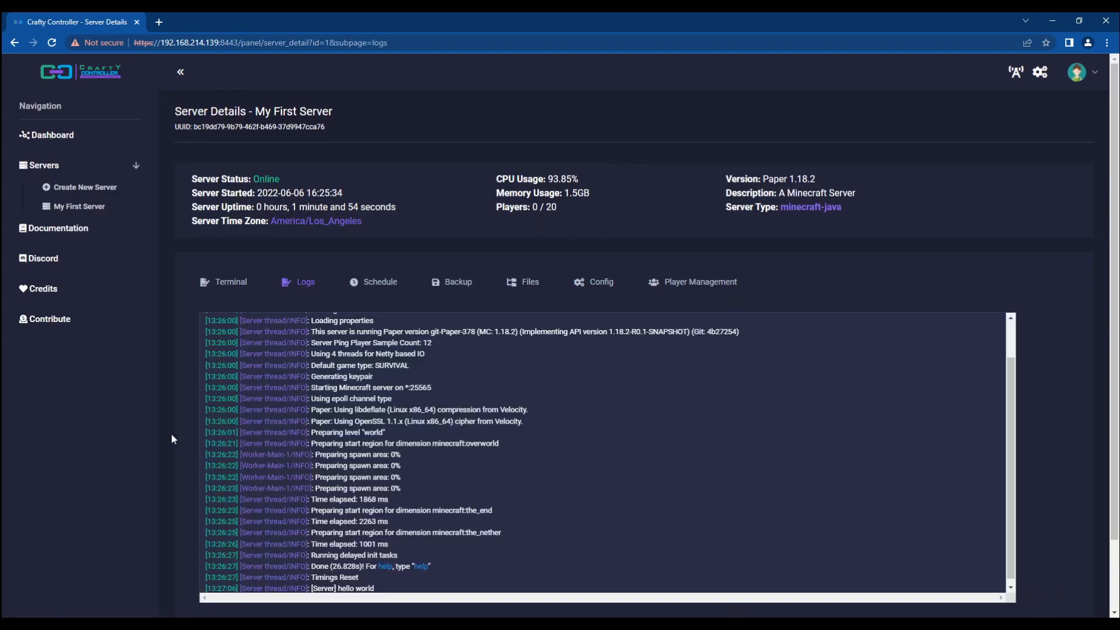
scroll(171, 433, "down", 2)
scroll(407, 384, "up", 1)
scroll(407, 380, "down", 1)
left_click(382, 203)
Step: Start a basic Custom Command schedule with a 1 Minutes interval
left_click(1003, 332)
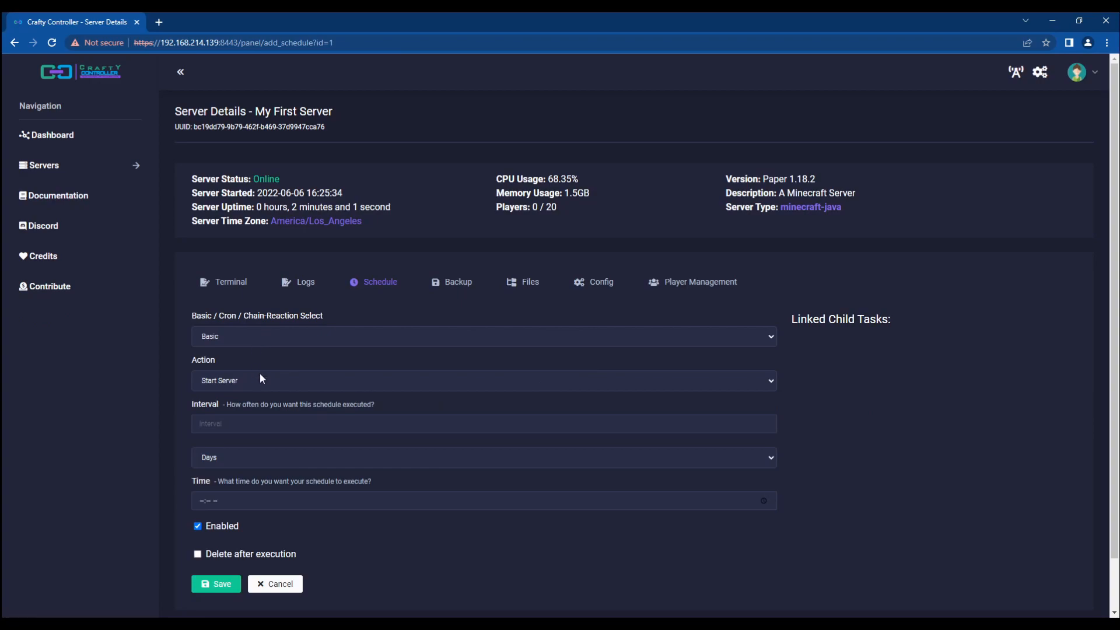
left_click(258, 340)
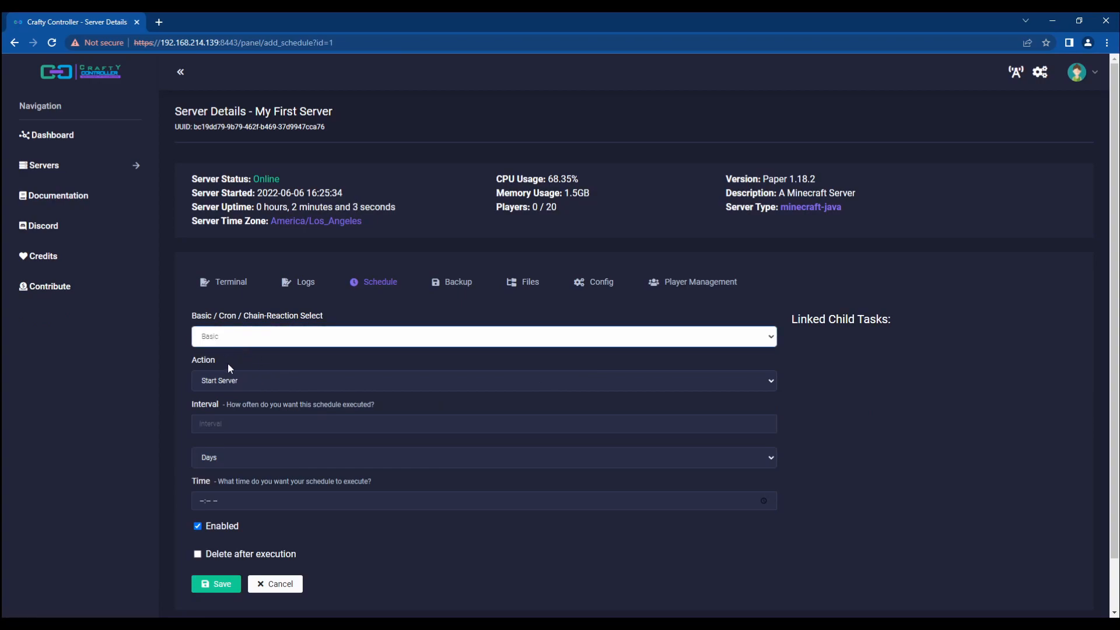
left_click(267, 377)
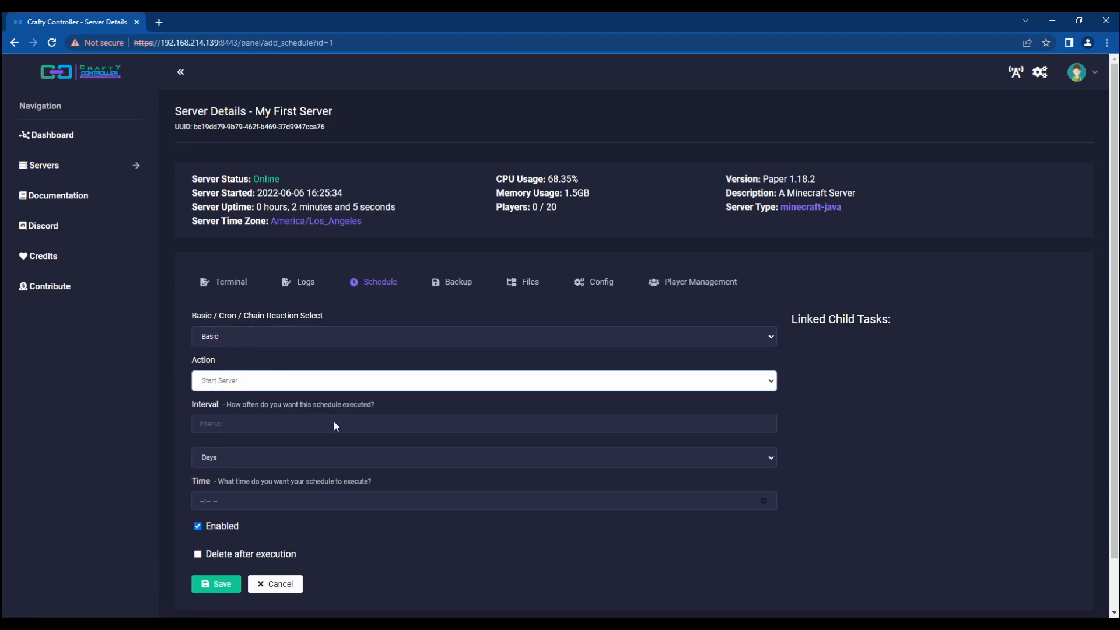
left_click(236, 431)
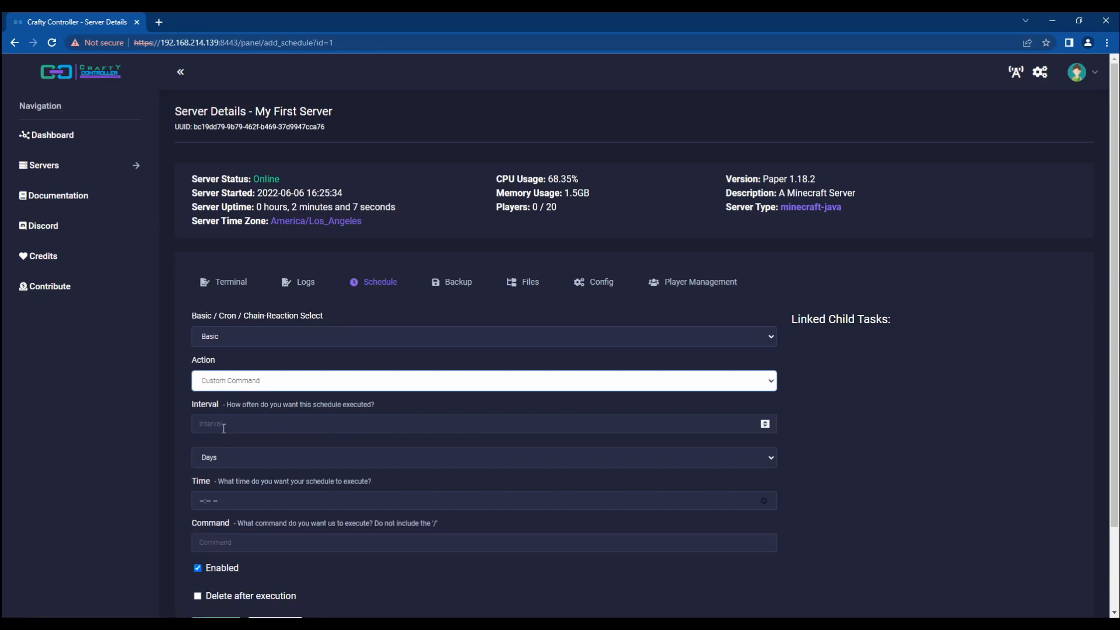
left_click(224, 426)
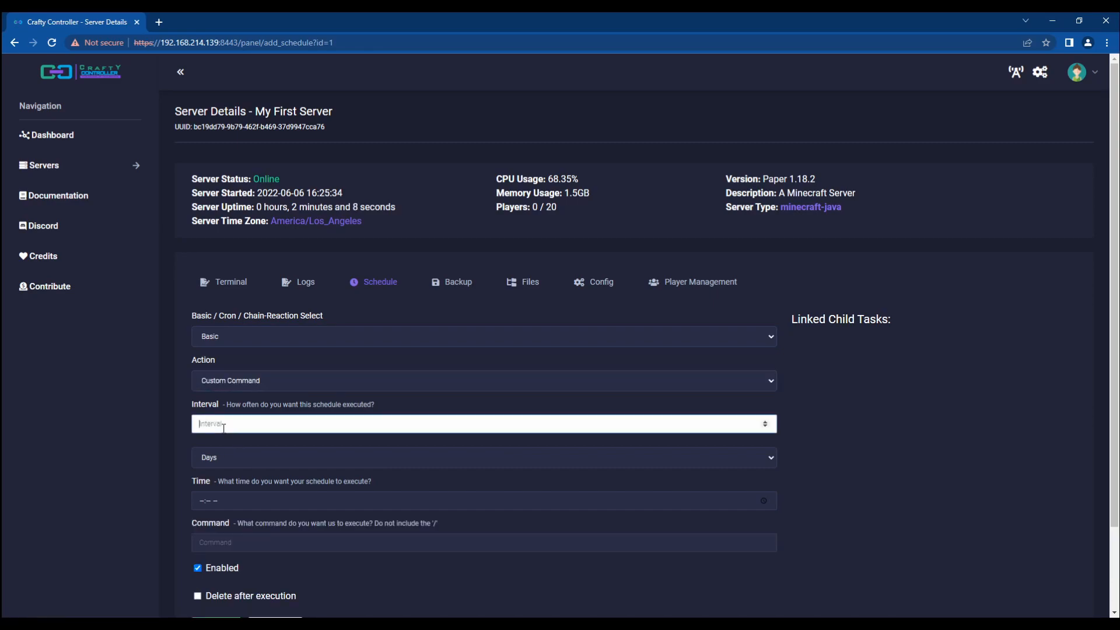
left_click(222, 464)
left_click(232, 483)
Step: Enter the command 'say hello world basic' and save the schedule
left_click(253, 499)
type("say e")
key("BackSpace")
type("hello world bes")
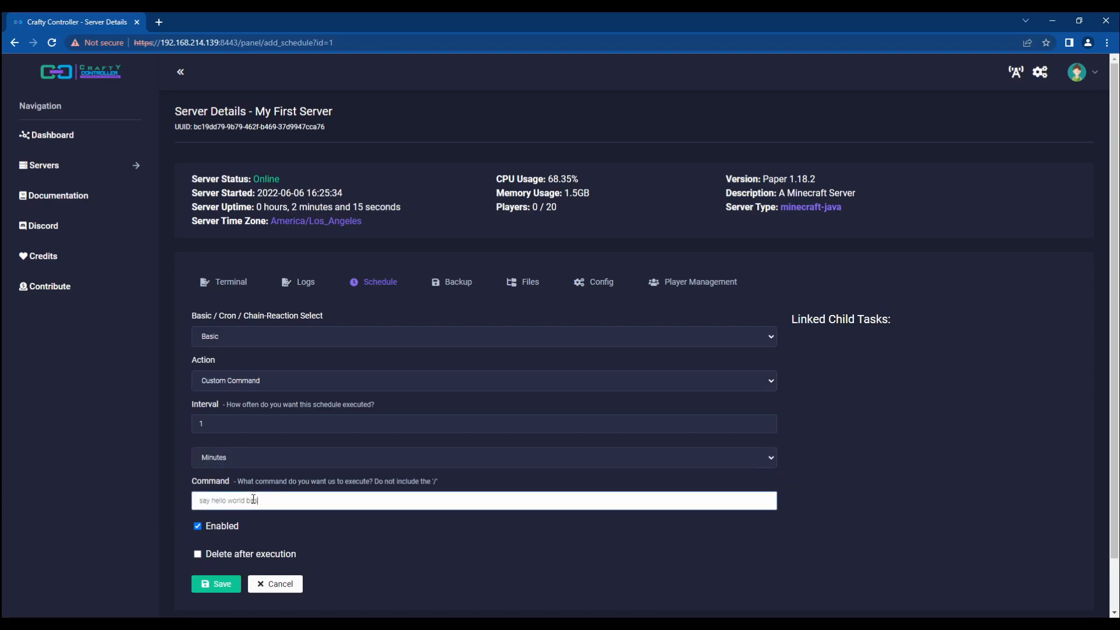
left_click(215, 584)
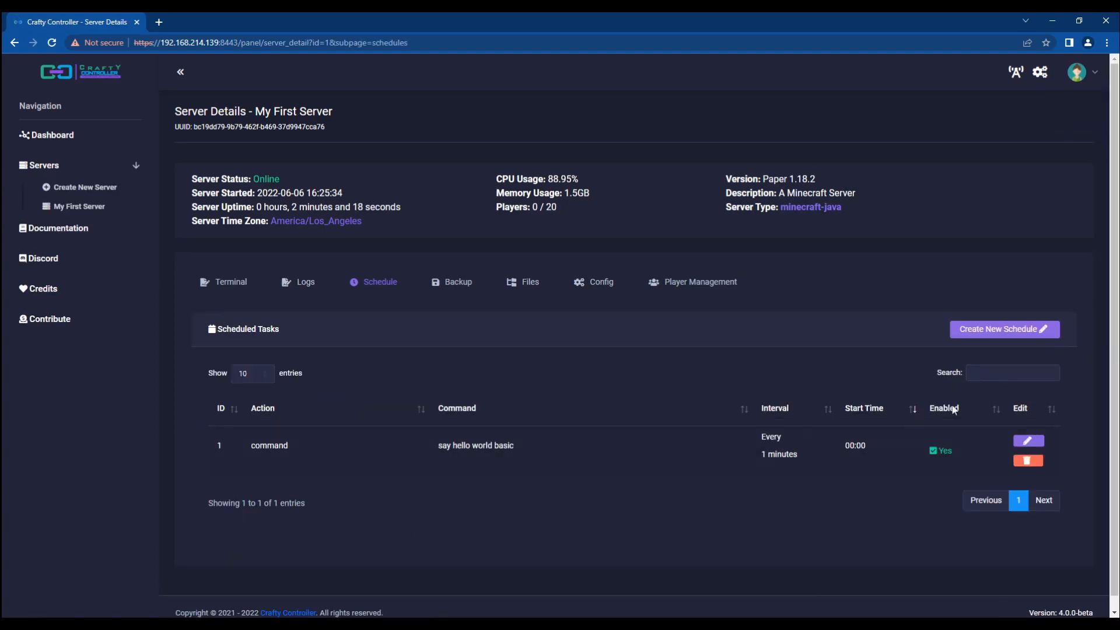
Step: Add a Cron Custom Command schedule, cron string '* * * *', running 'say hello world cron'
left_click(990, 330)
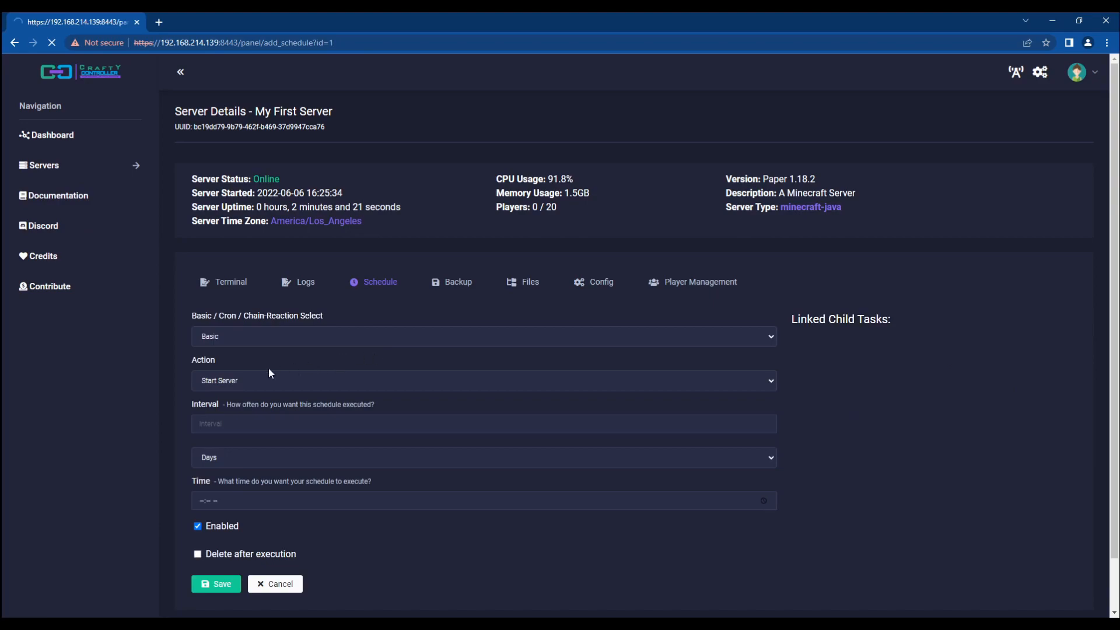
left_click(240, 362)
left_click(239, 386)
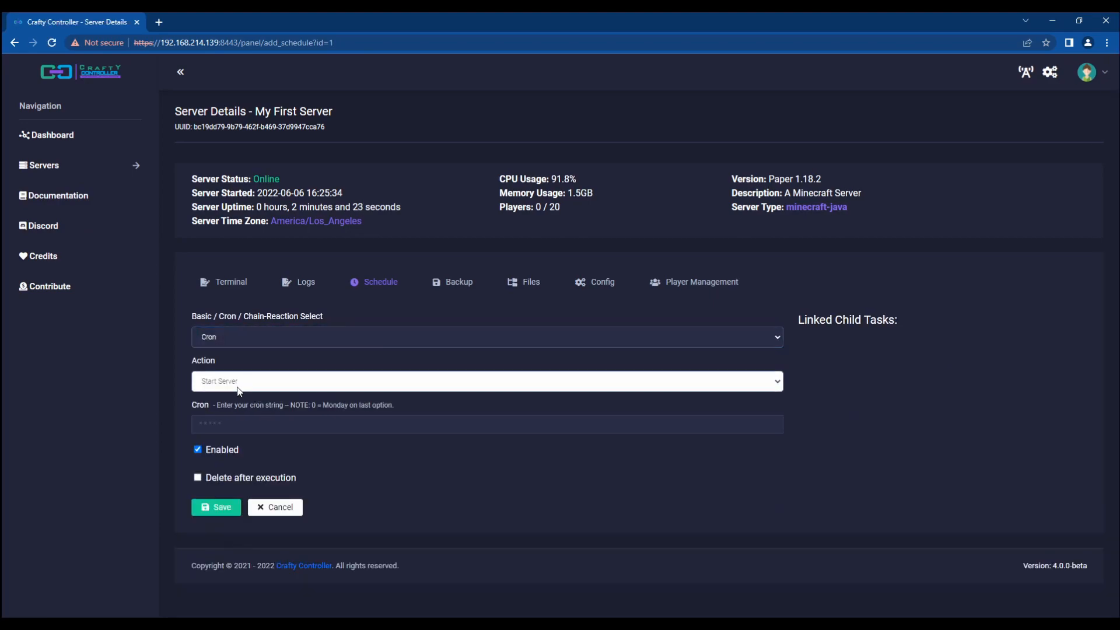
left_click(235, 435)
left_click(225, 466)
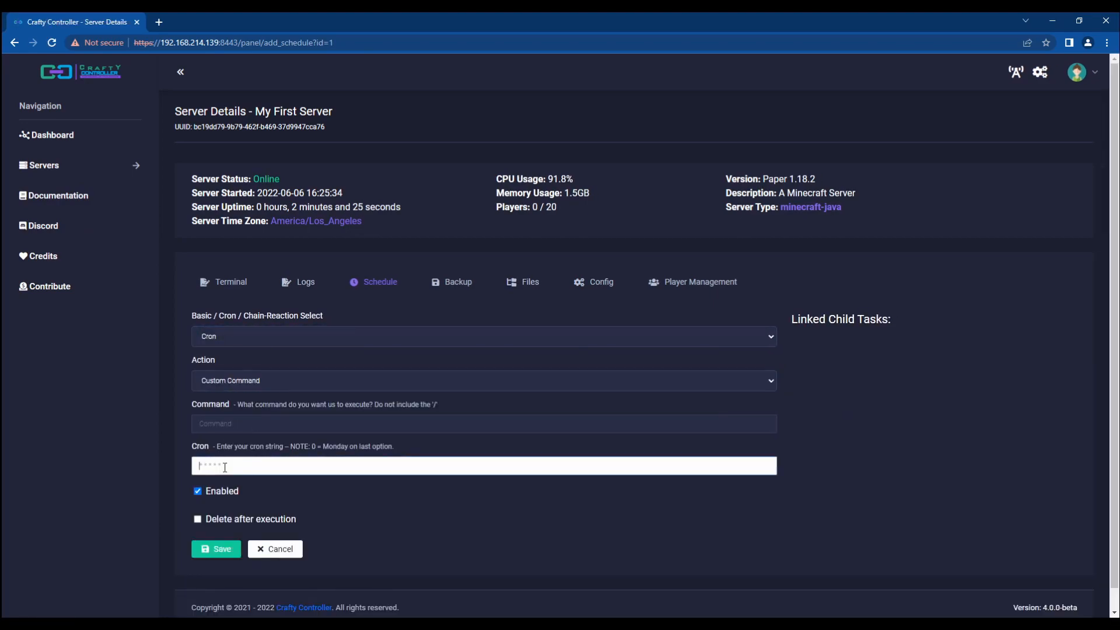
type("* * * * *")
left_click(213, 430)
type("say")
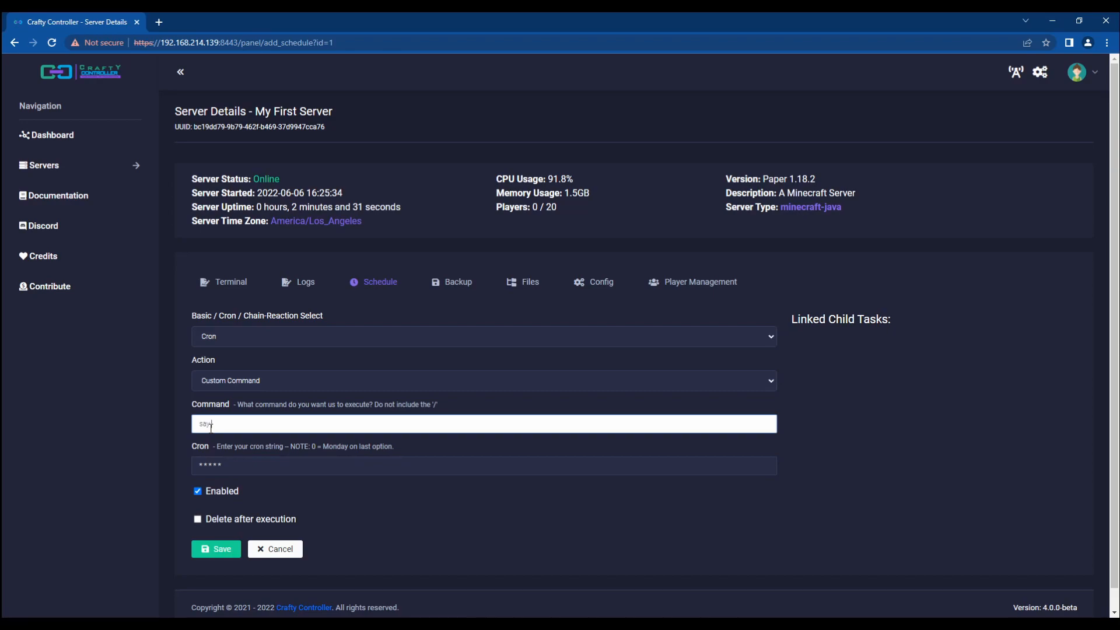
type(" hello world cron")
left_click(221, 545)
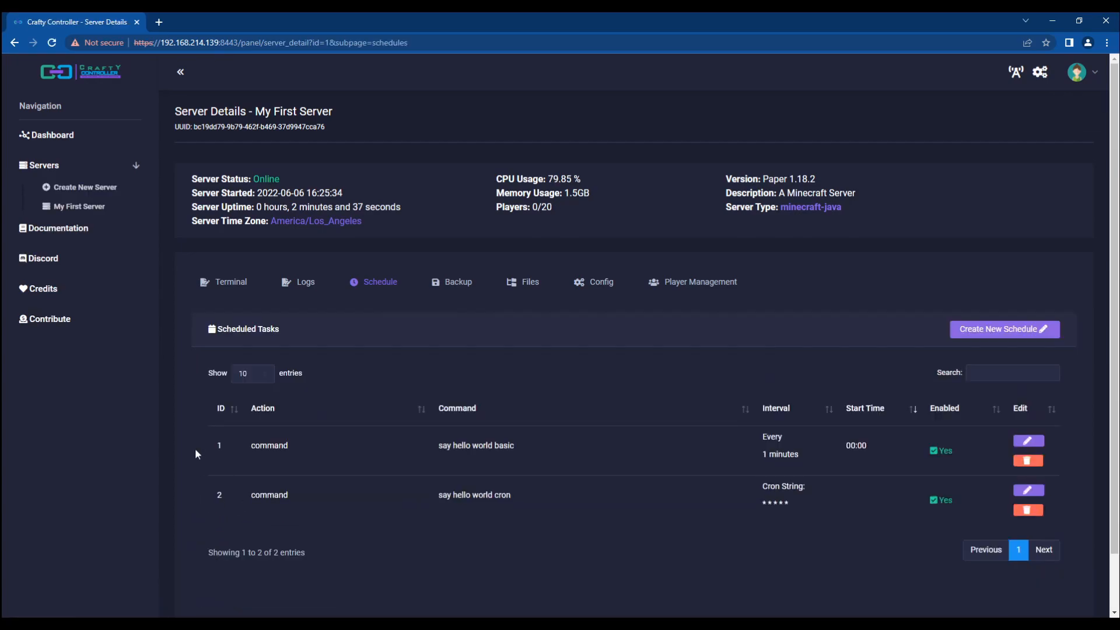
Step: Start a Reaction schedule triggered by the cron task (ID 2) with delay offset 10
left_click(987, 328)
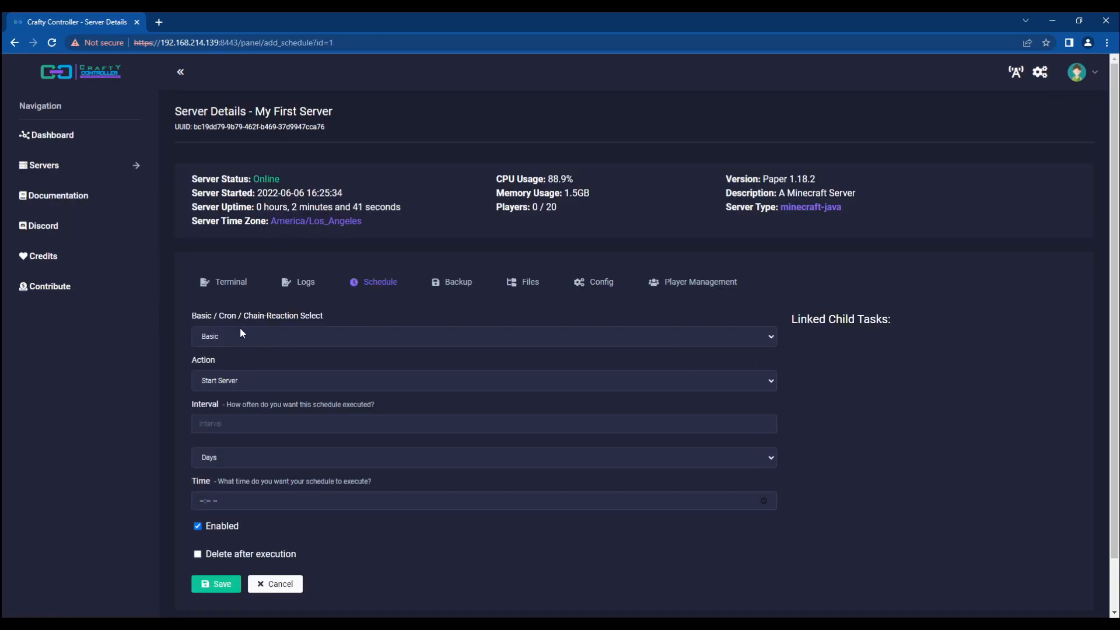
left_click(240, 330)
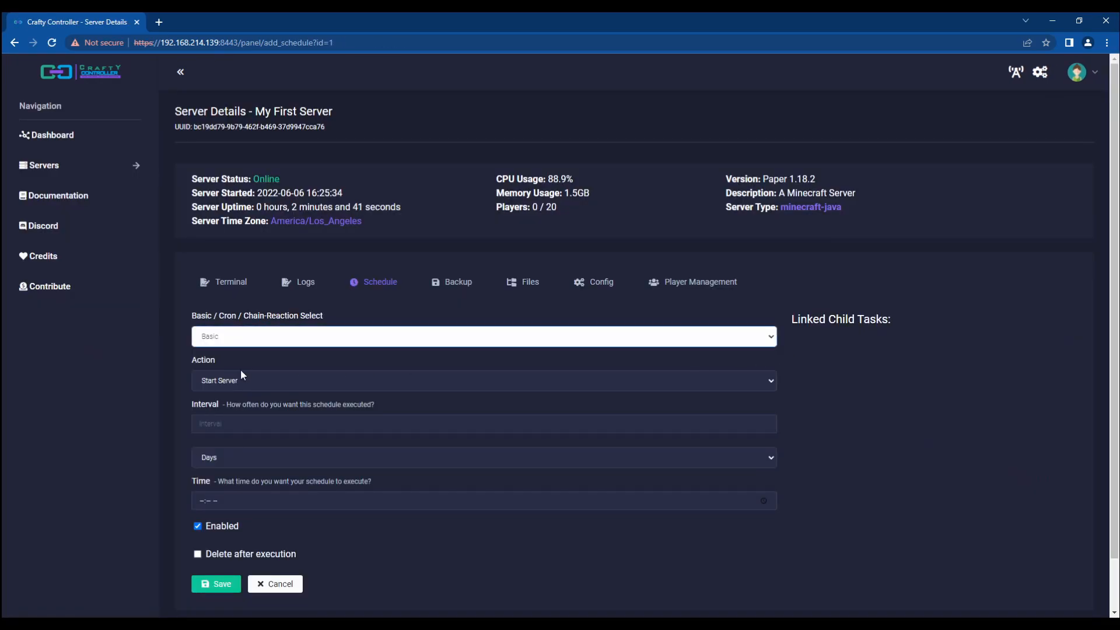
left_click(237, 370)
left_click(269, 473)
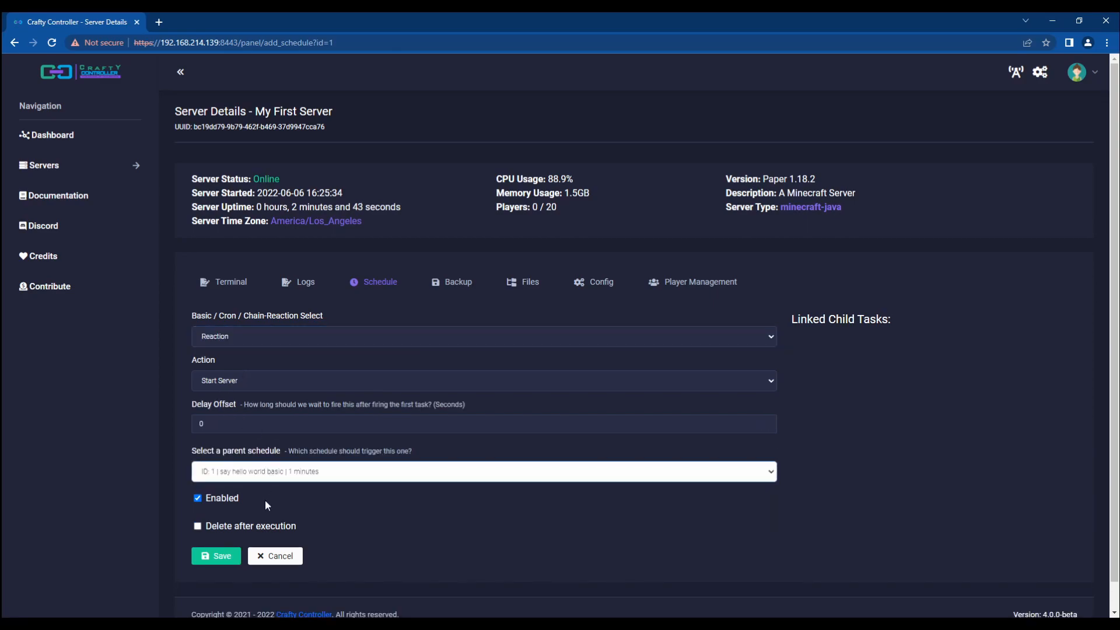
left_click(285, 493)
left_click(226, 423)
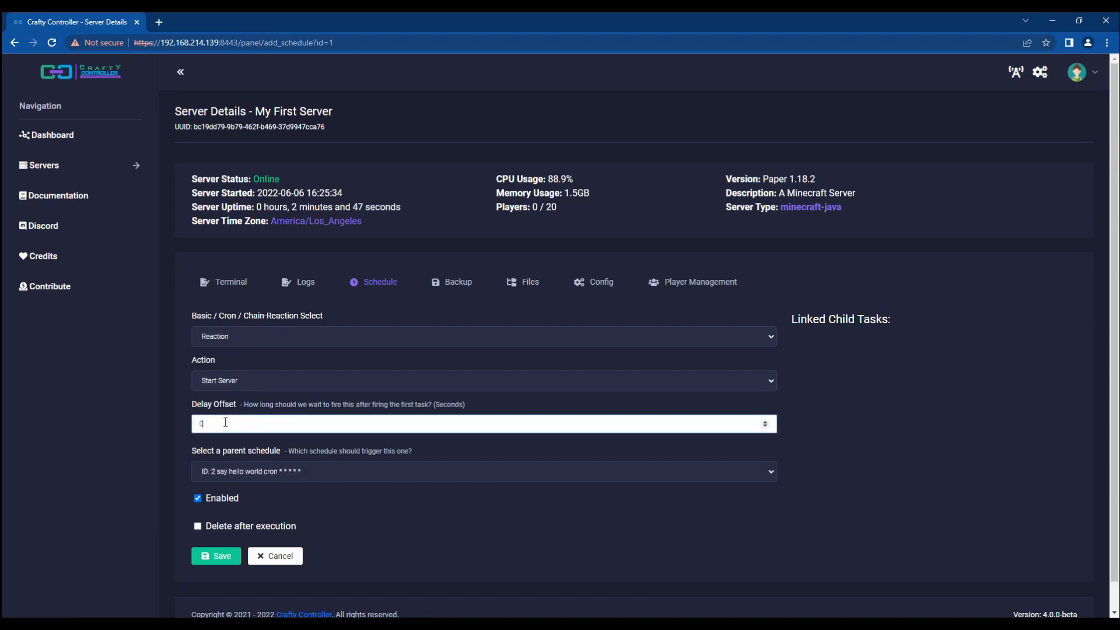
key("BackSpace")
type("10")
Step: Set it to run the custom command 'say hello world 10 seconds later' and save
left_click(282, 380)
left_click(231, 432)
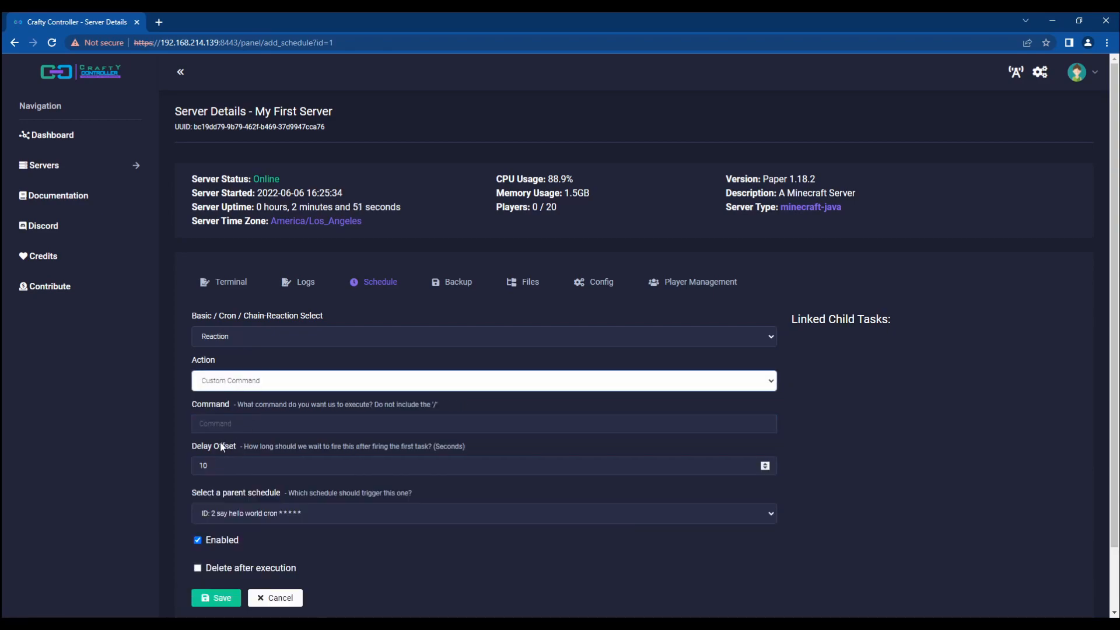
left_click(224, 424)
type("say")
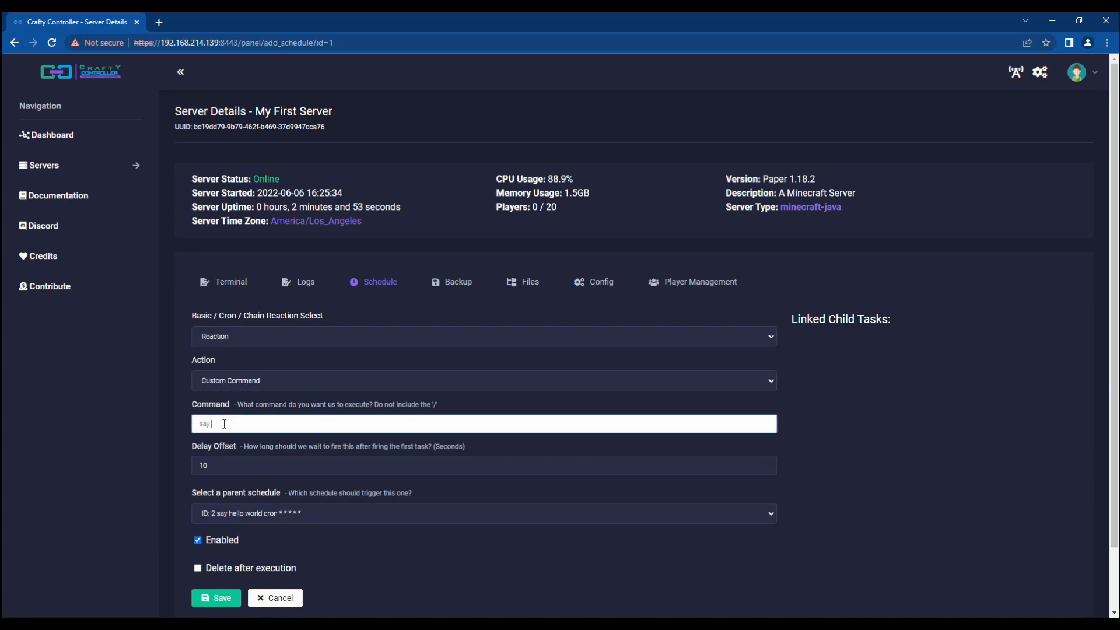
type(" hello world 10 seconds later")
double_click(217, 467)
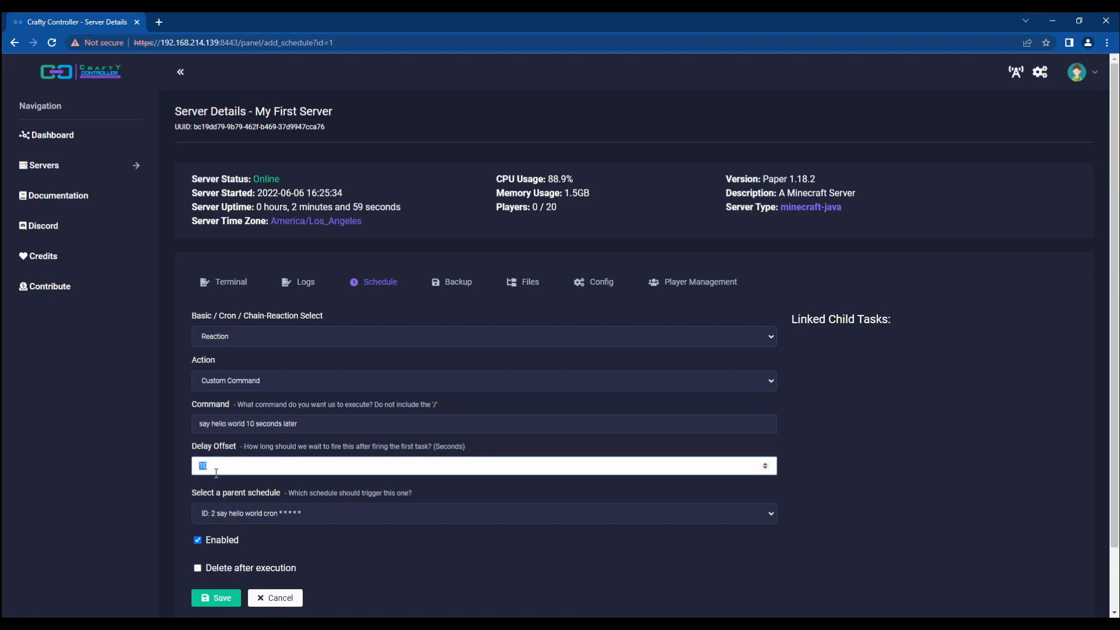
left_click(191, 464)
scroll(169, 470, "down", 1)
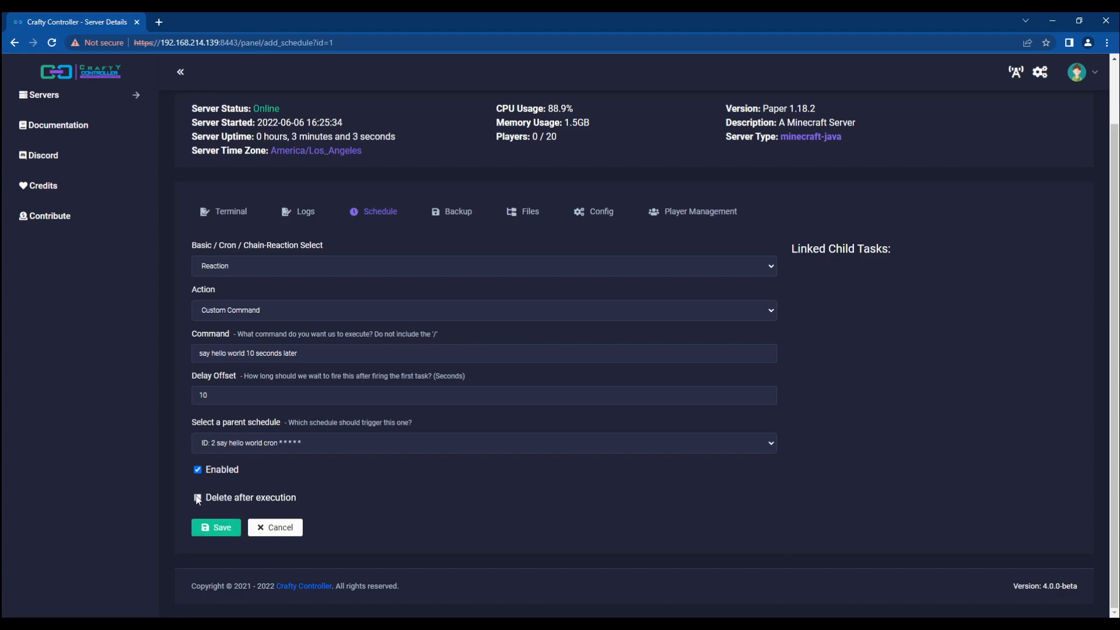
left_click(214, 528)
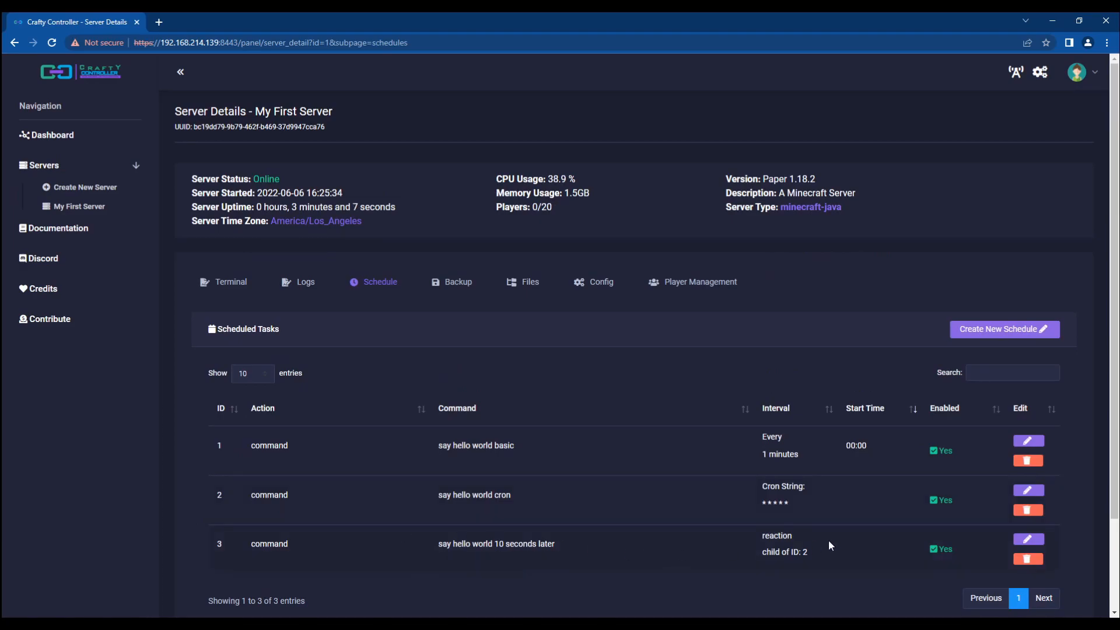
Step: Confirm the console logged 'hello world 10 seconds later' and the schedule lists only tasks 1 and 2
left_click(232, 284)
scroll(151, 373, "down", 1)
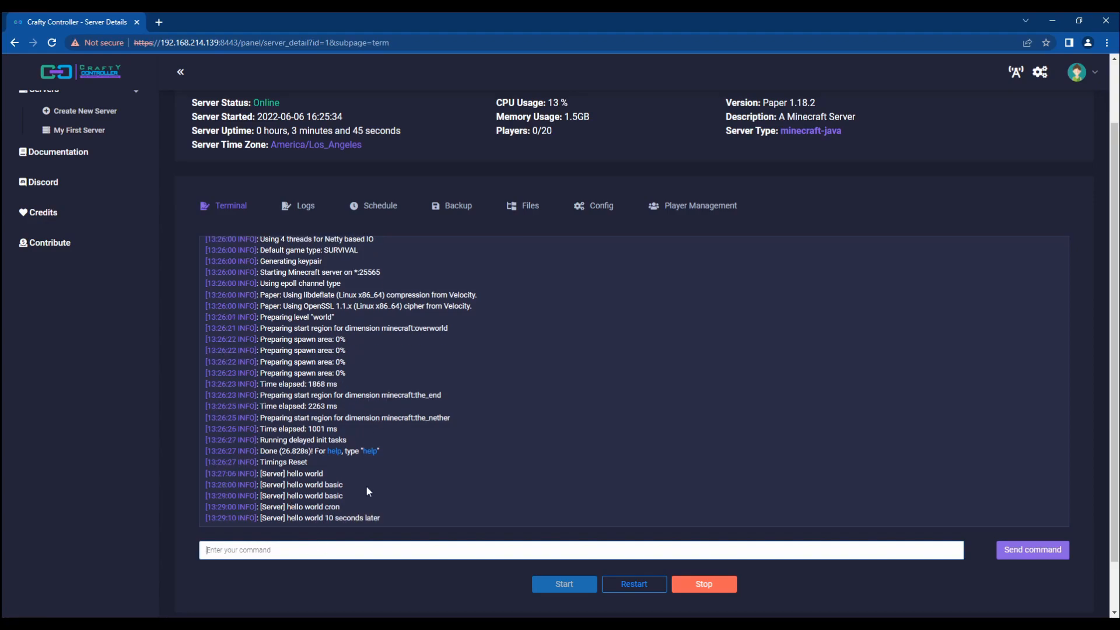
left_click(375, 209)
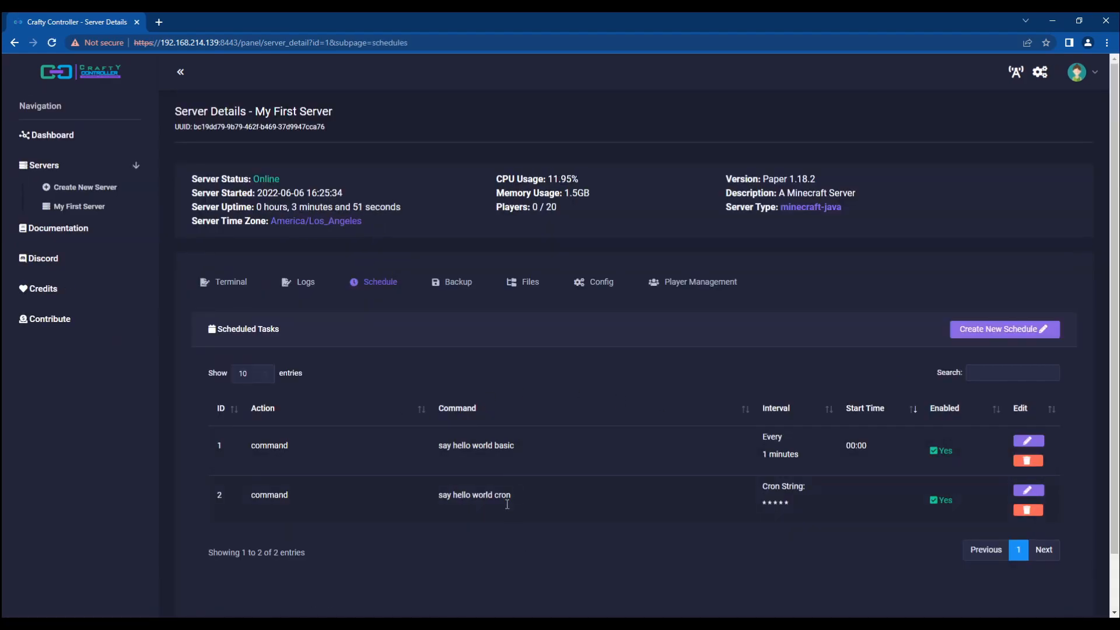
left_click(226, 284)
scroll(328, 340, "down", 2)
scroll(161, 438, "up", 1)
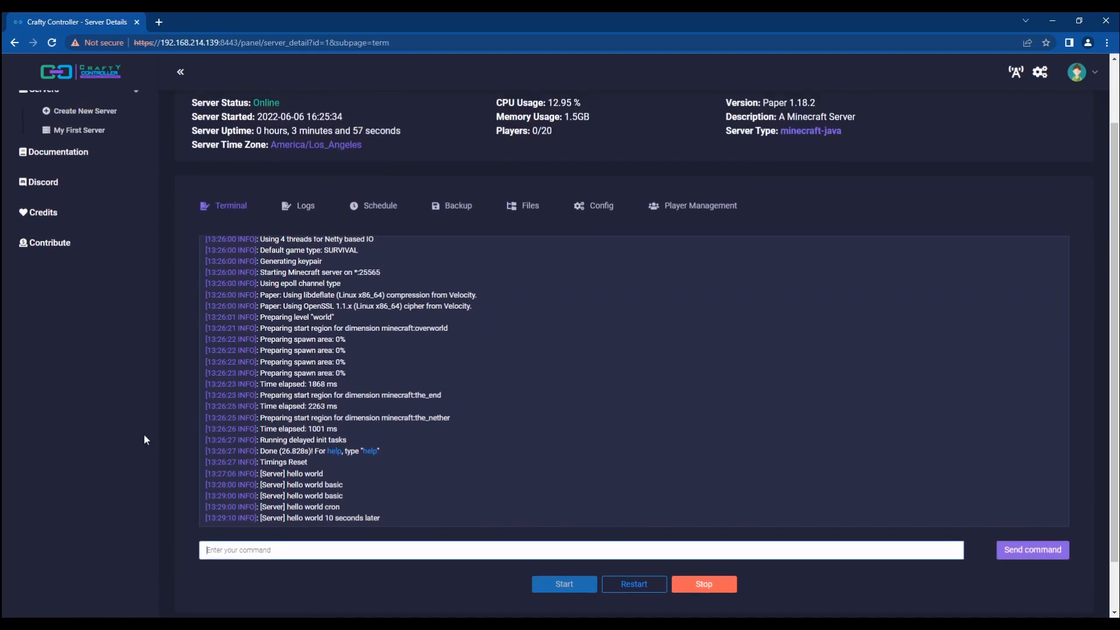
left_click(378, 211)
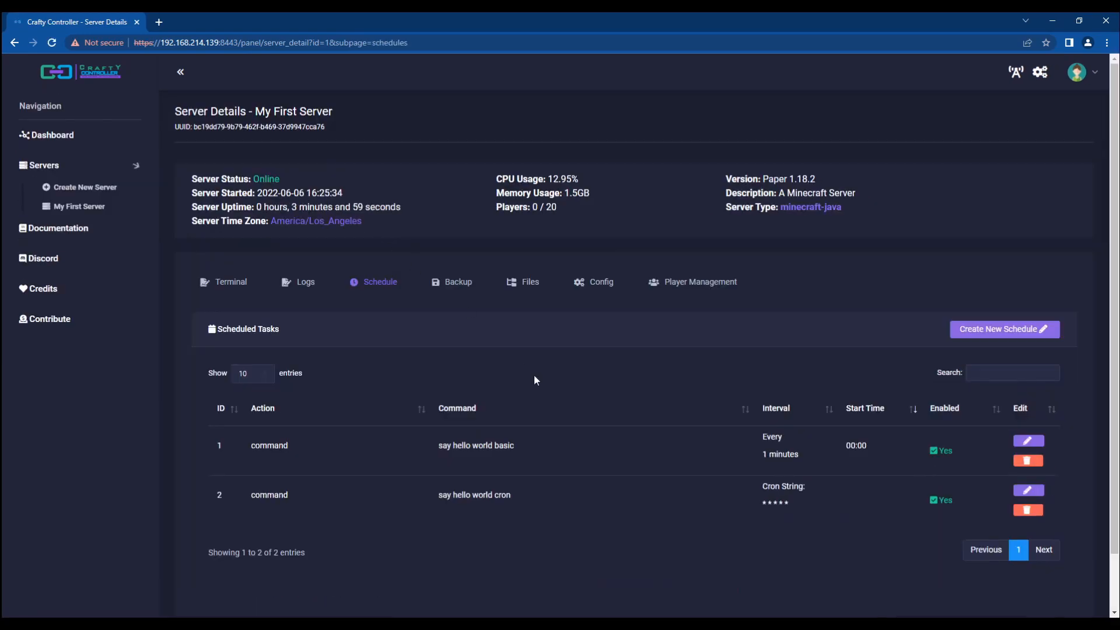
left_click(1022, 442)
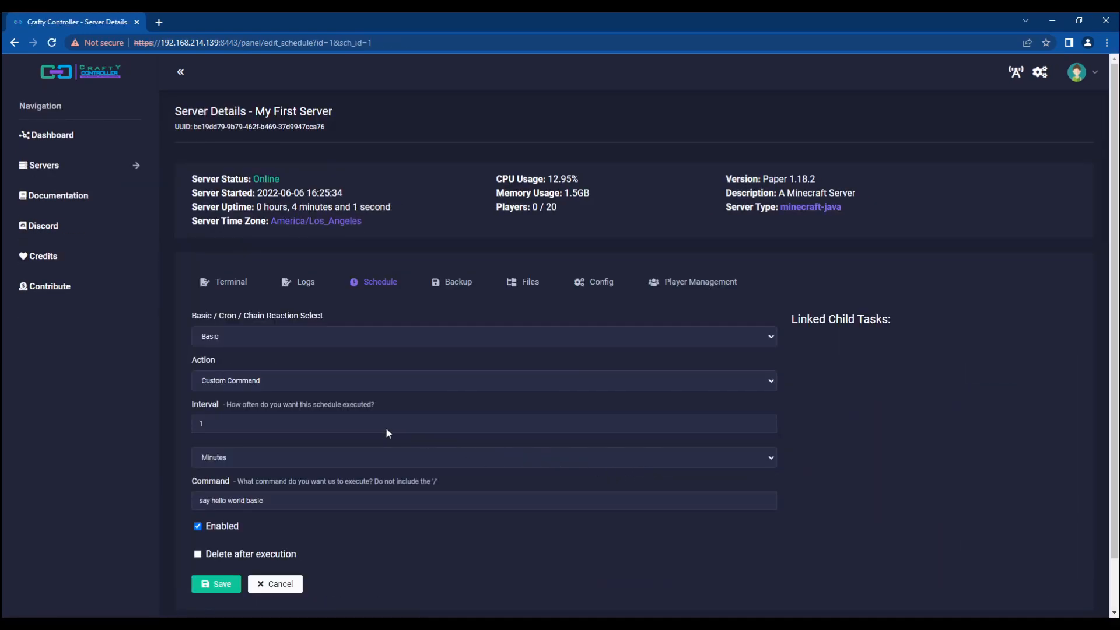
left_click(275, 587)
left_click(1028, 491)
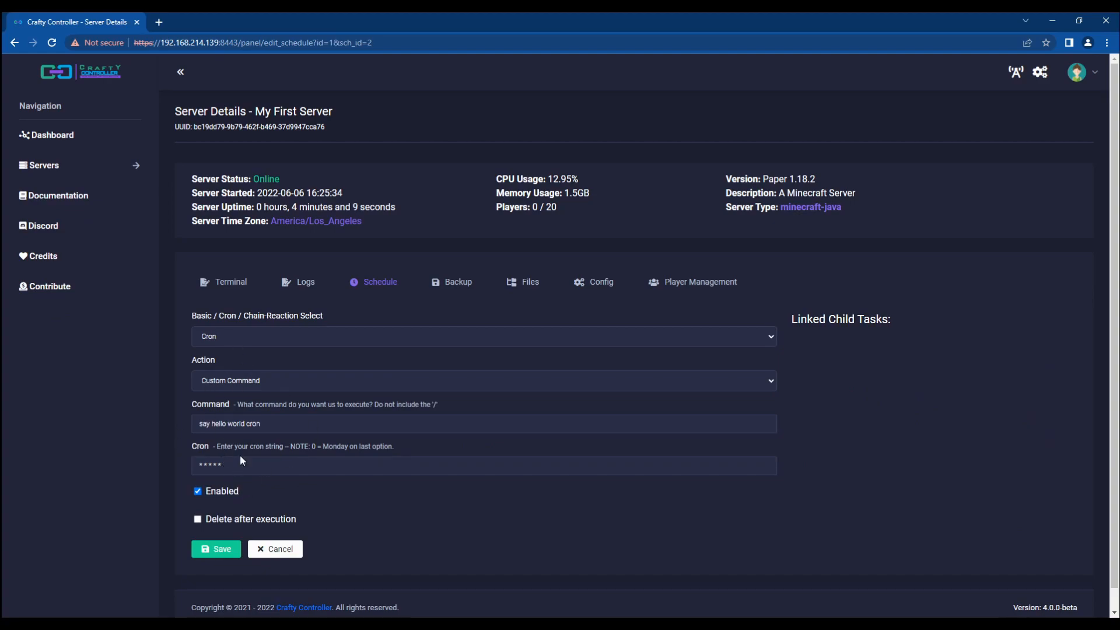
left_click(278, 549)
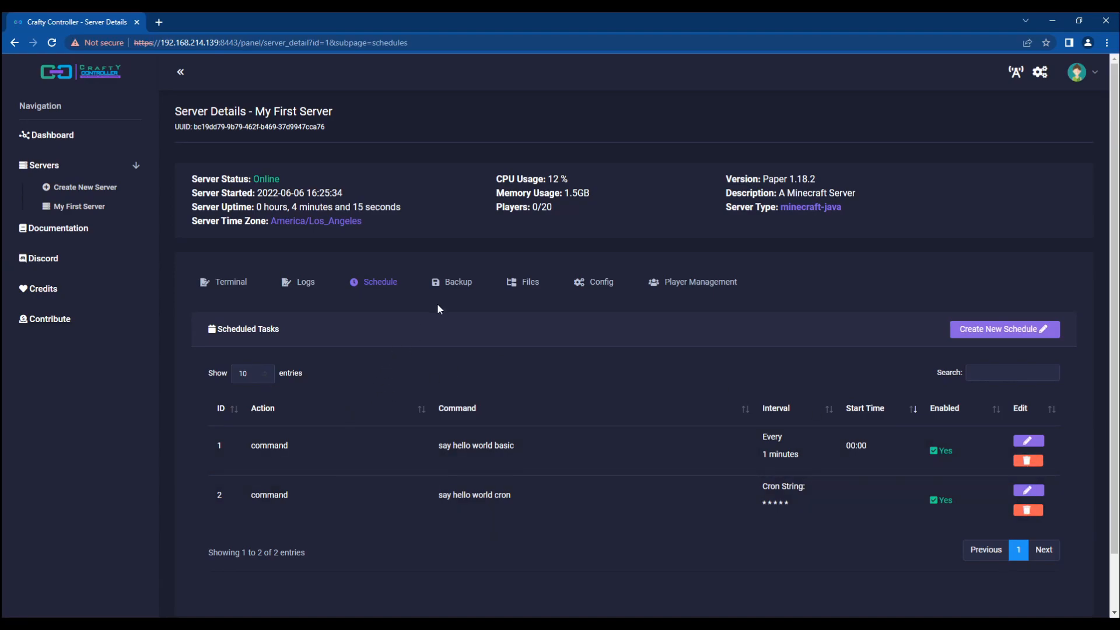
Step: In the backup settings, replace Max Backups 0 with 1 and bring up the file exclusion chooser
left_click(452, 285)
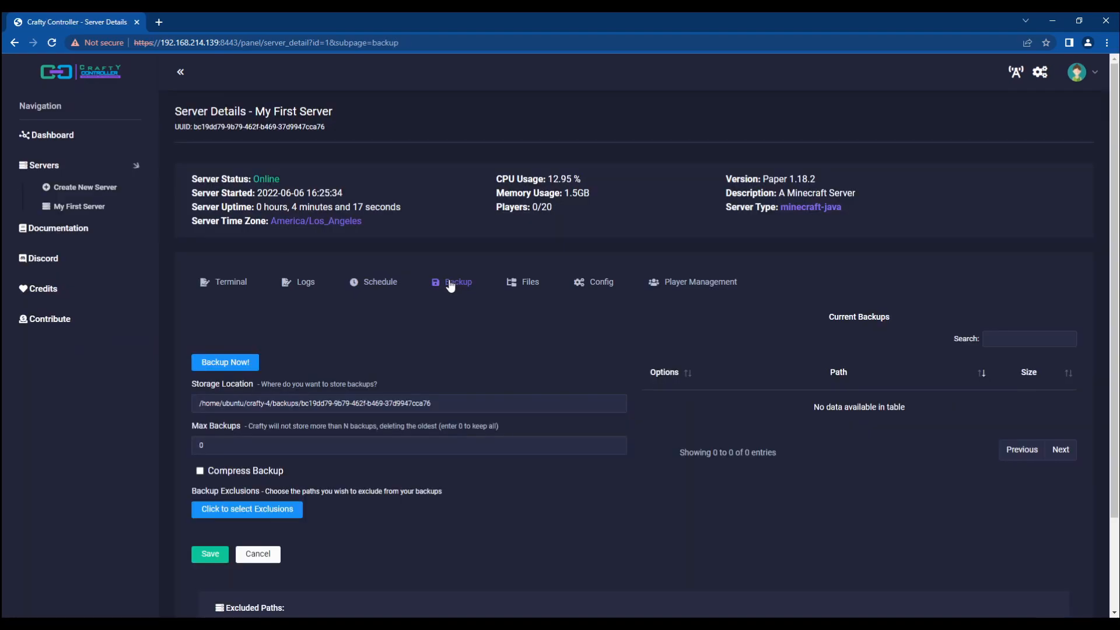
scroll(357, 365, "down", 2)
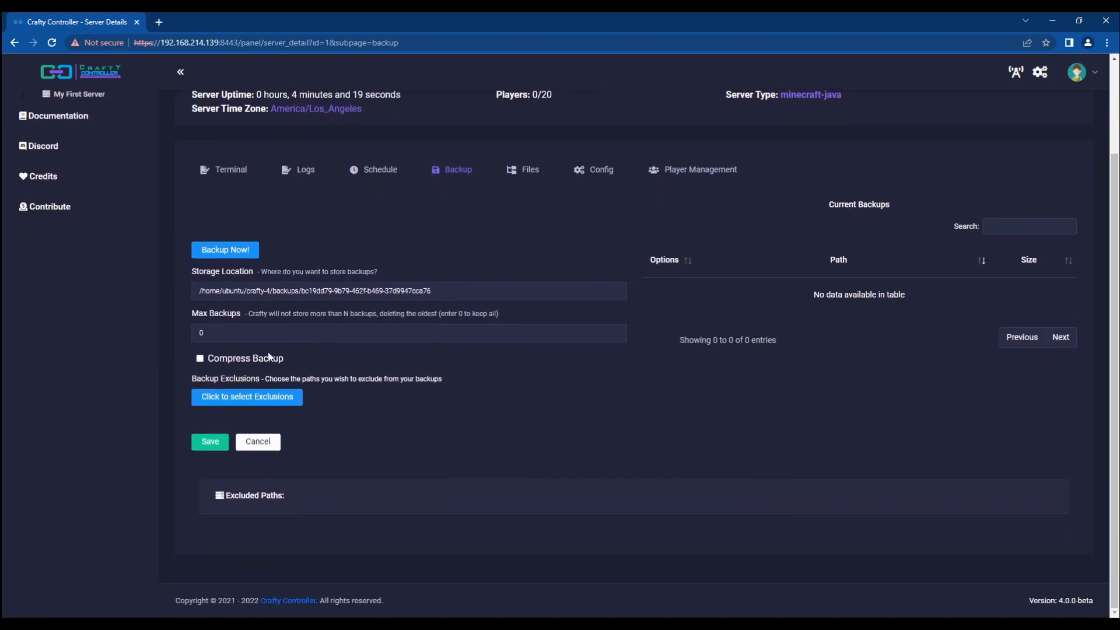
left_click(246, 336)
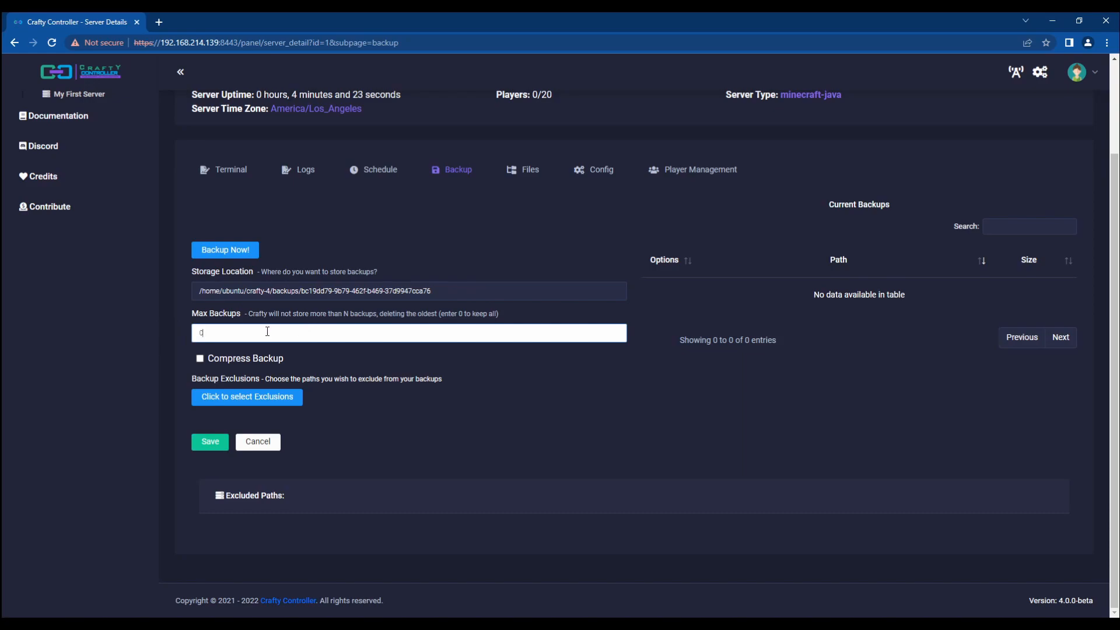
left_click(149, 335)
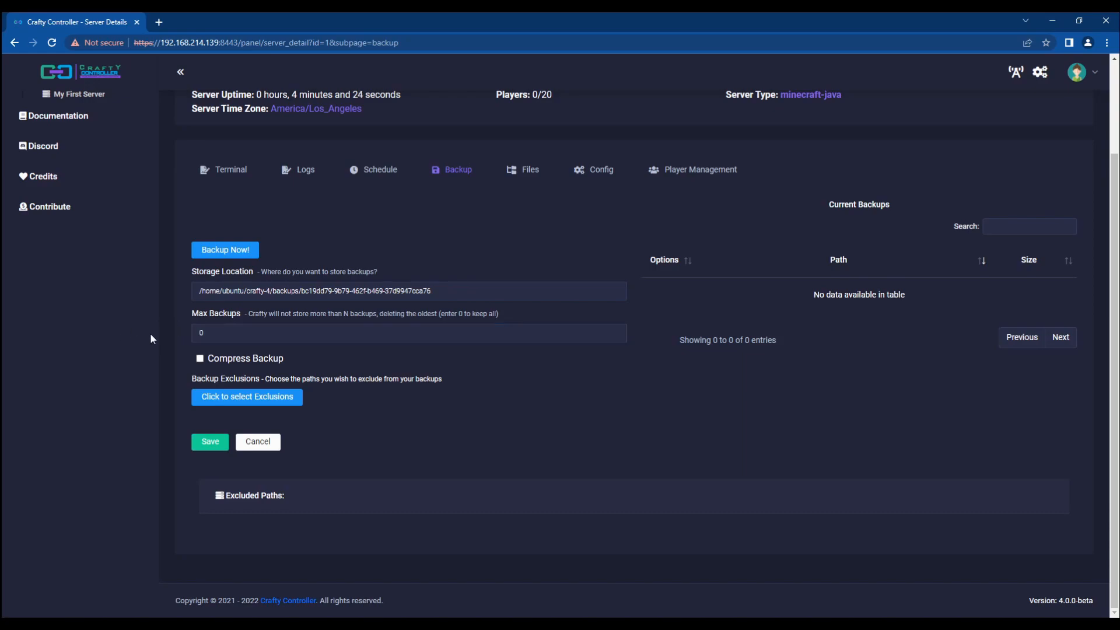
double_click(239, 335)
left_click(239, 335)
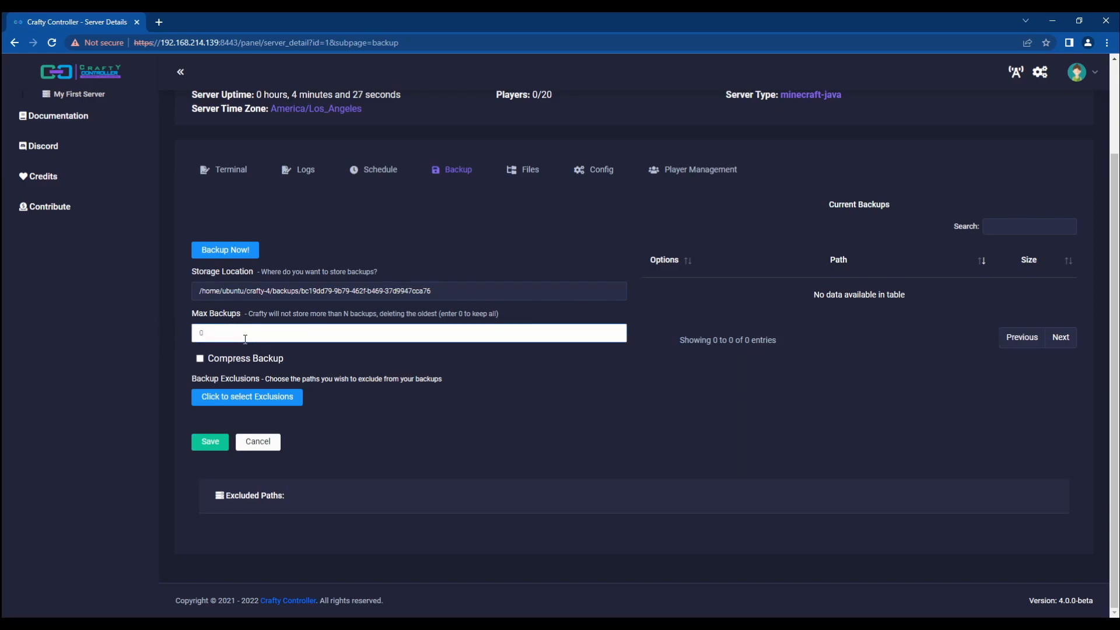
double_click(201, 334)
type("1")
left_click(257, 397)
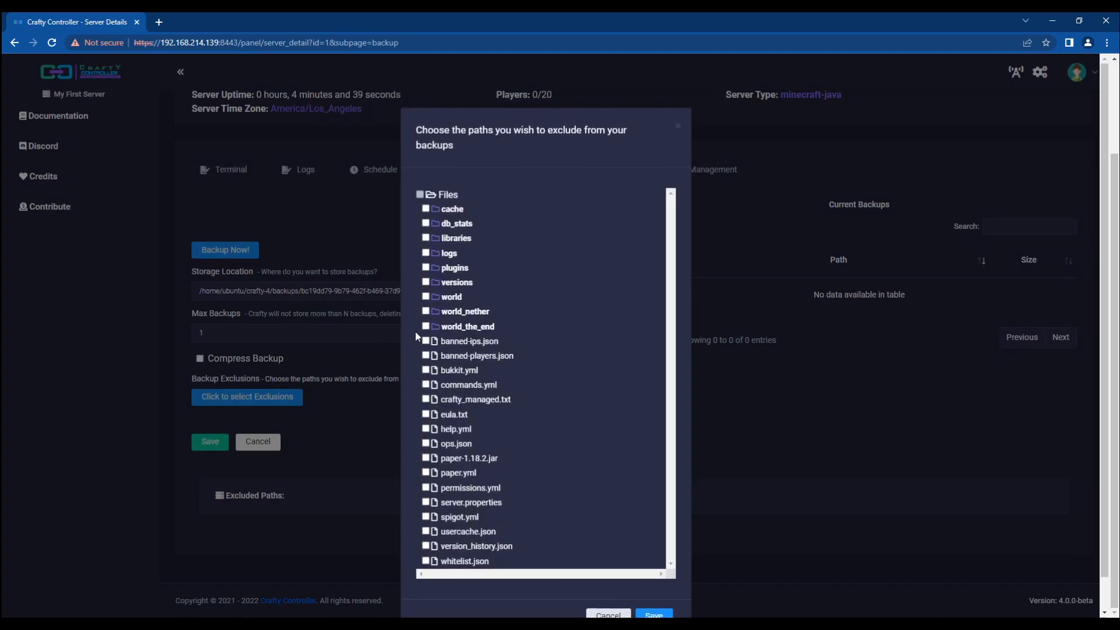
Step: Exclude bukkit.yml from backups and save the backup settings
left_click(425, 370)
left_click(656, 614)
left_click(209, 443)
scroll(260, 485, "down", 3)
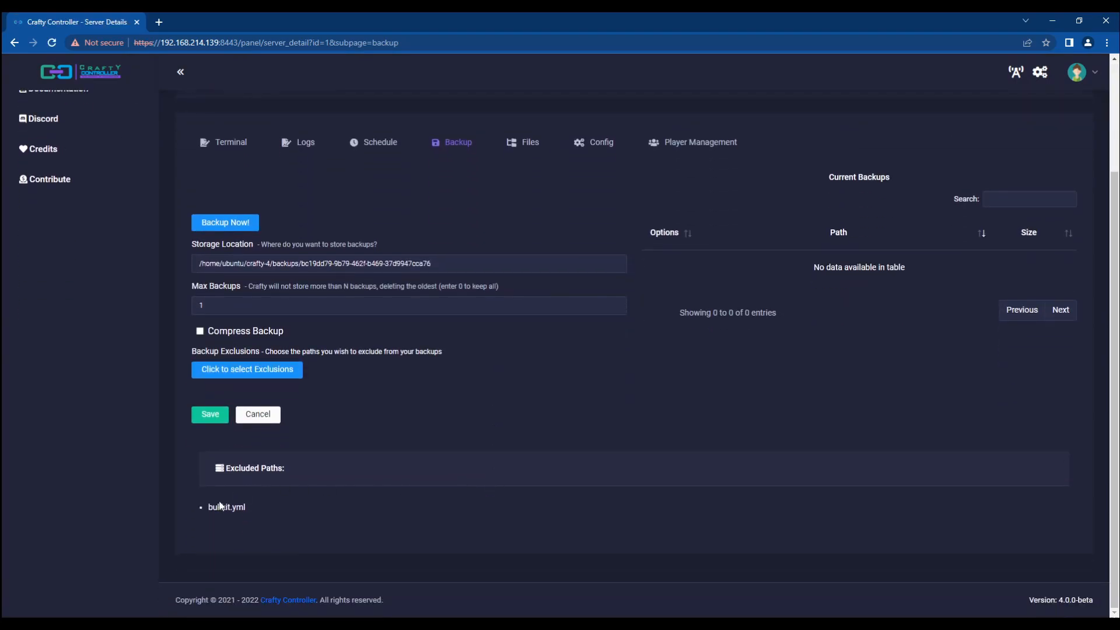
double_click(222, 506)
left_click(278, 503)
Step: Run Backup Now to create the 153.3MB 2022-06-06_13-30-20.zip backup
left_click(227, 223)
double_click(235, 212)
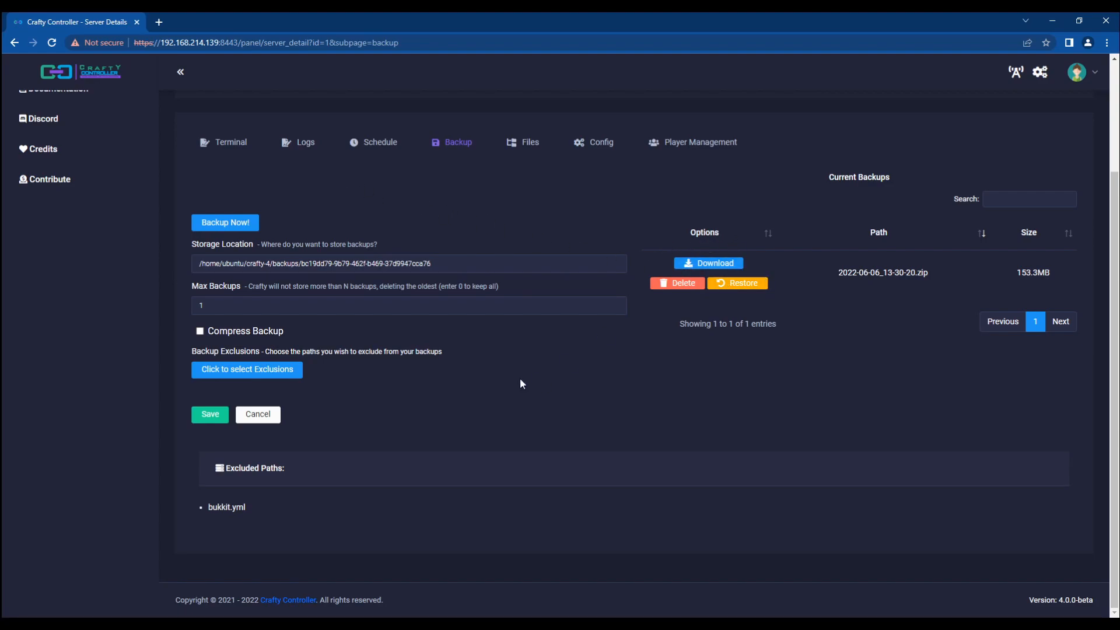
left_click_drag(209, 506, 254, 506)
left_click(369, 496)
left_click(212, 142)
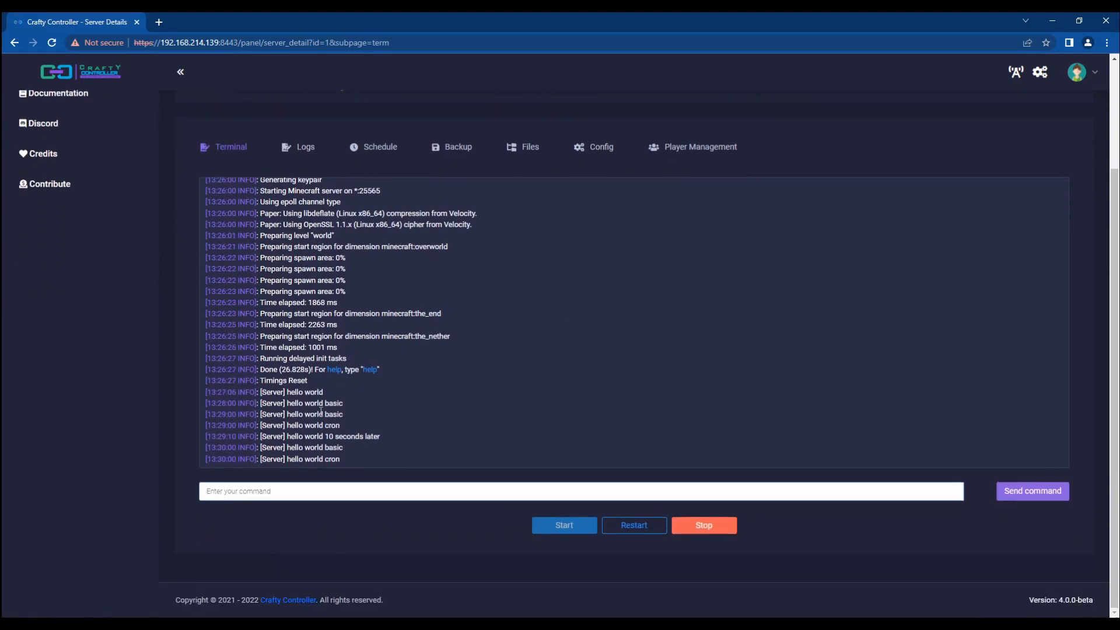
Step: Stop My First Server and confirm its status reads Offline after Closing Server
left_click(706, 532)
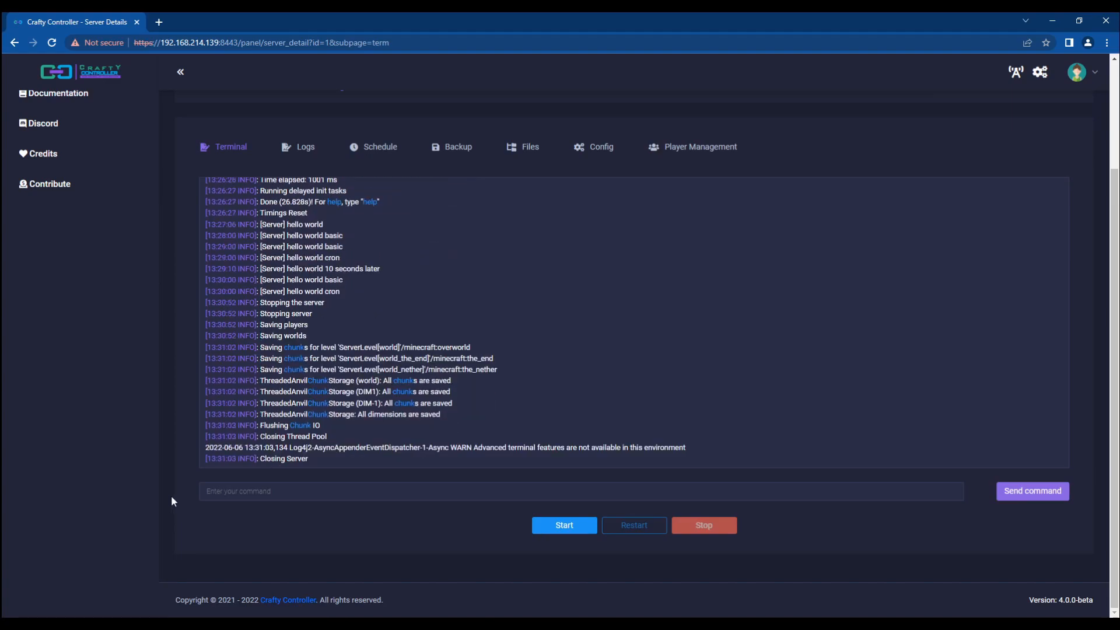
scroll(171, 500, "up", 3)
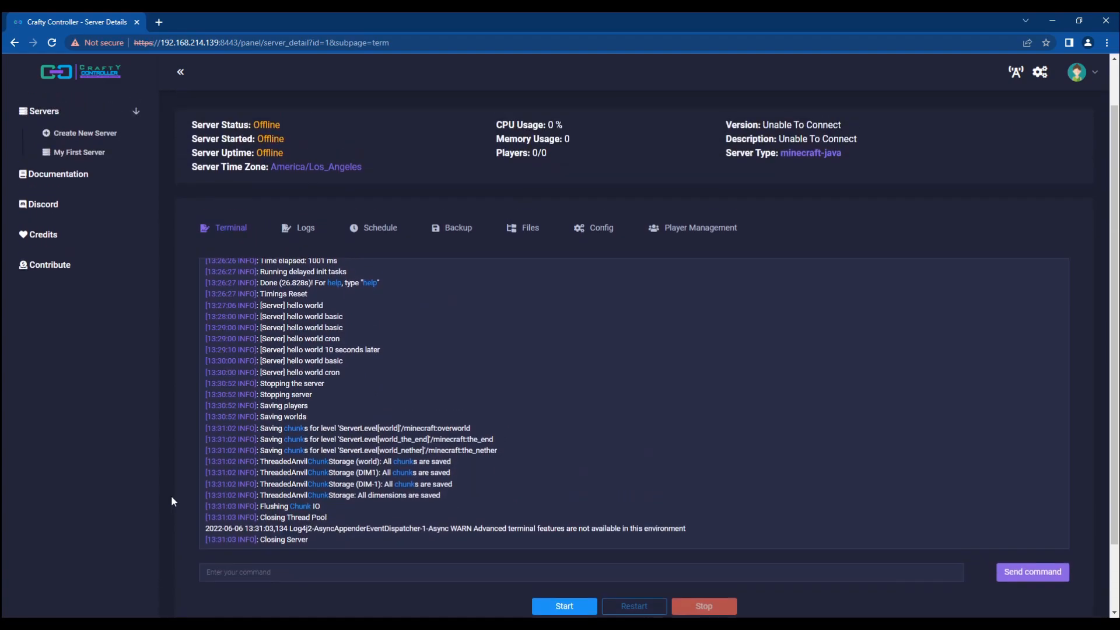
triple_click(263, 183)
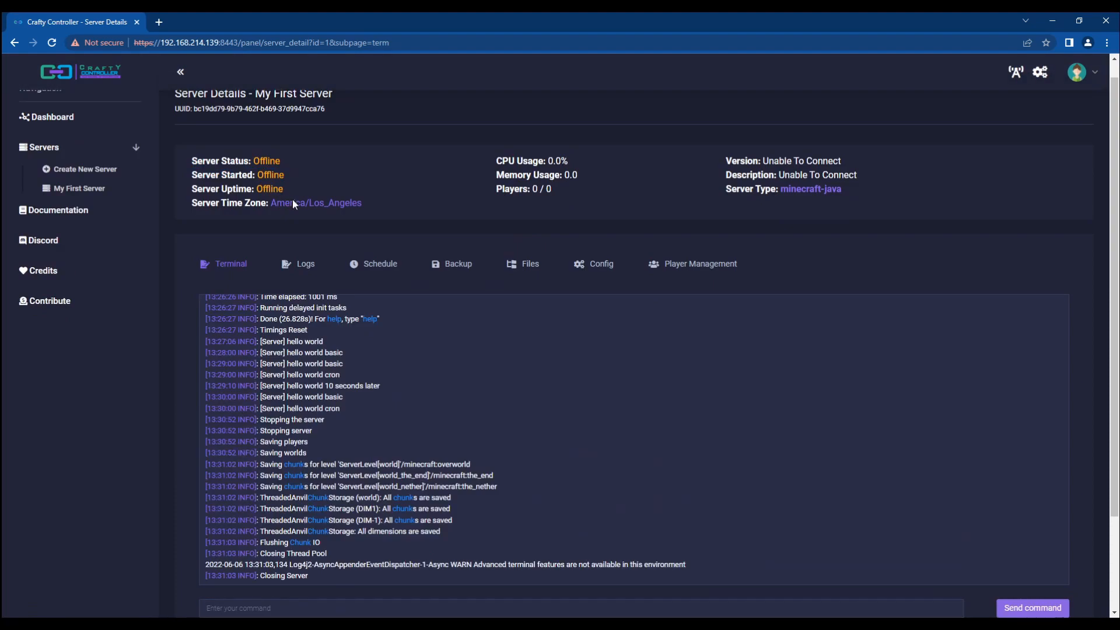
Step: Restore My First Server from 2022-06-06_13-30-20.zip, accepting the unrecoverable-files warning
left_click(457, 273)
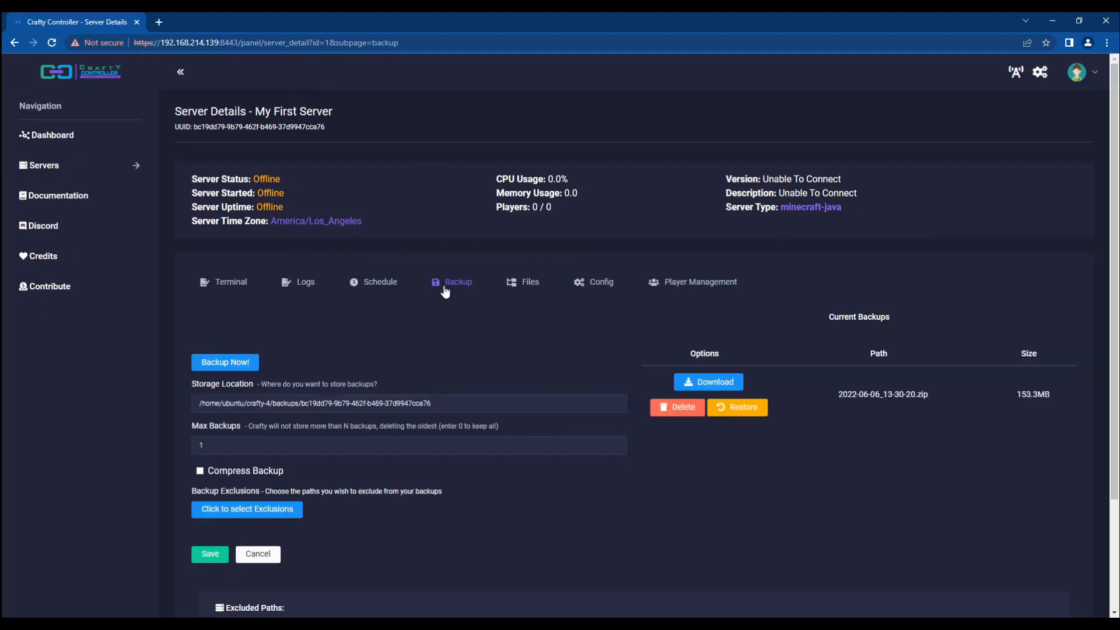
left_click(725, 423)
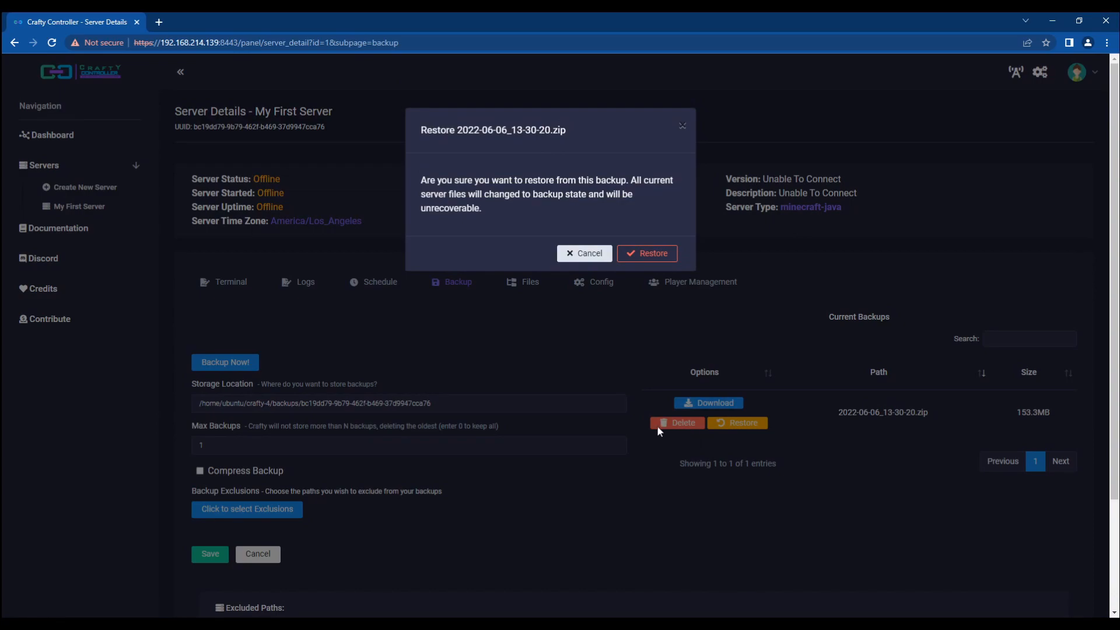
triple_click(496, 128)
double_click(658, 180)
triple_click(515, 198)
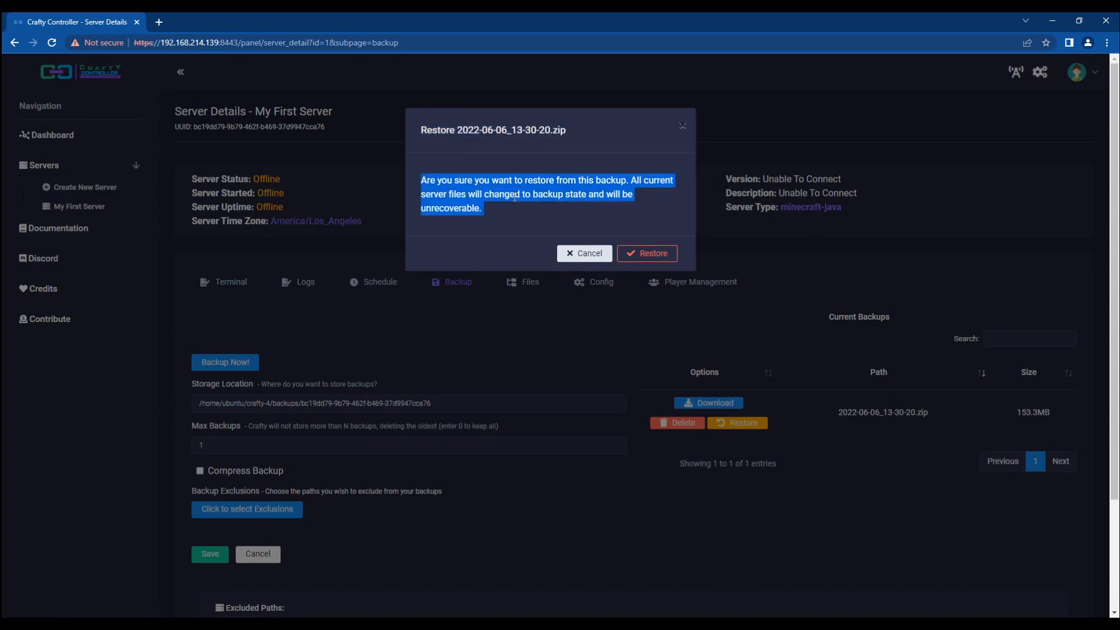
left_click(551, 199)
left_click_drag(538, 217, 427, 181)
left_click(490, 181)
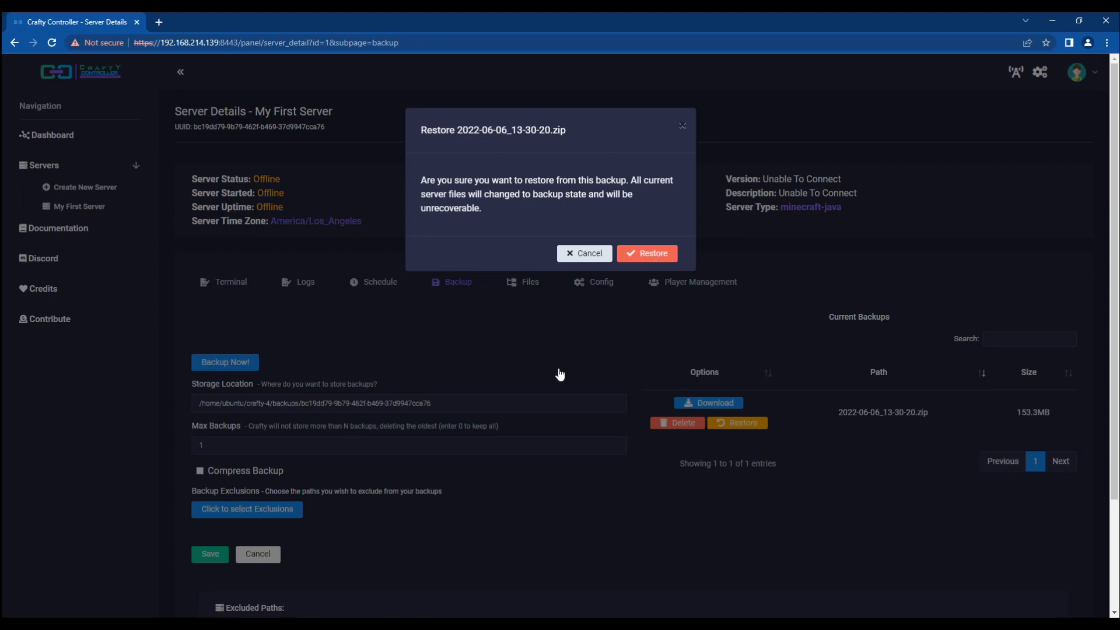
scroll(389, 524, "down", 3)
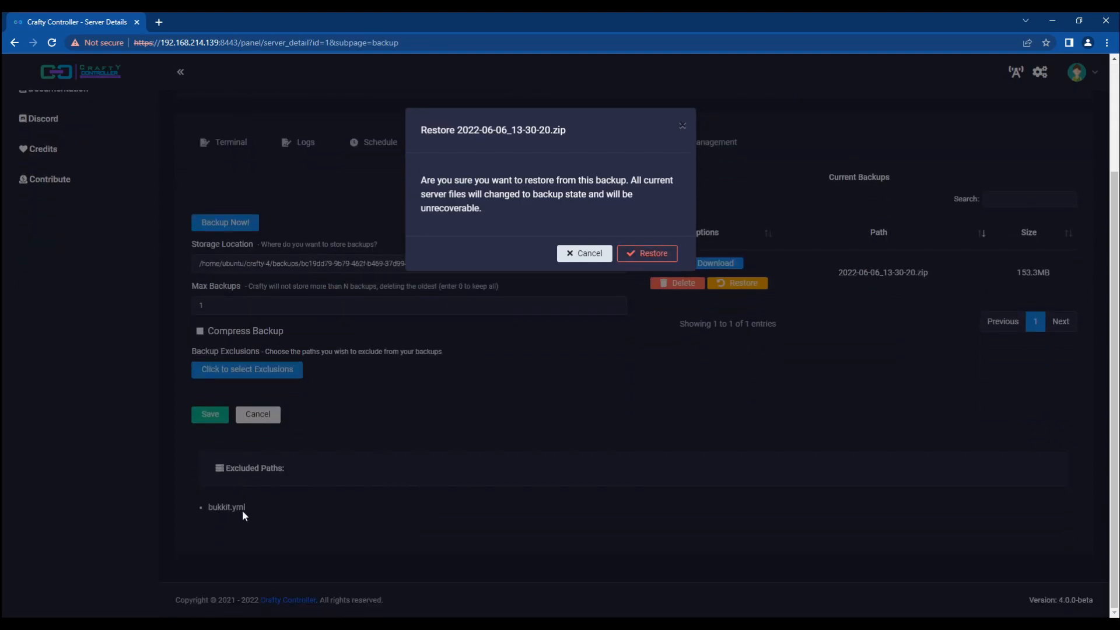
scroll(237, 510, "up", 1)
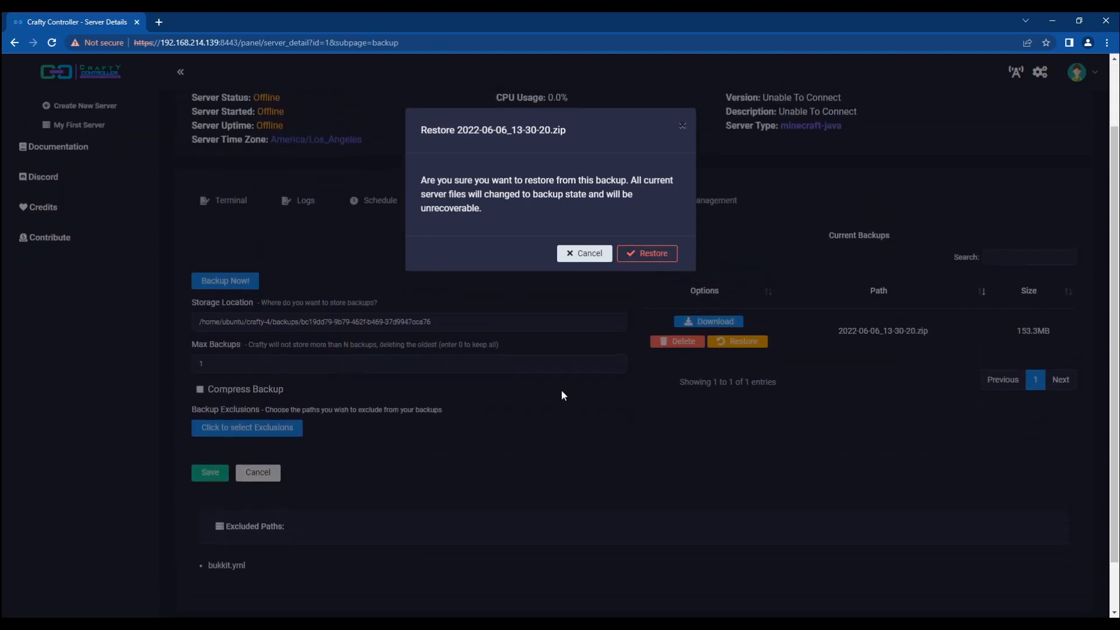
left_click(644, 256)
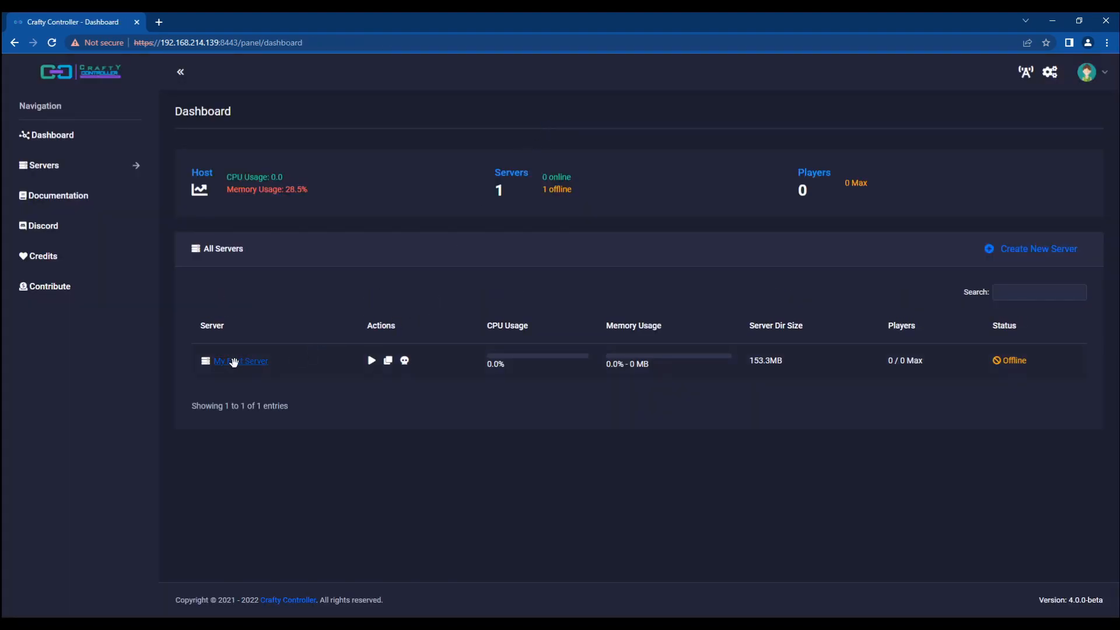
Step: Open My First Server's details and browse its file list
left_click(230, 361)
left_click(516, 267)
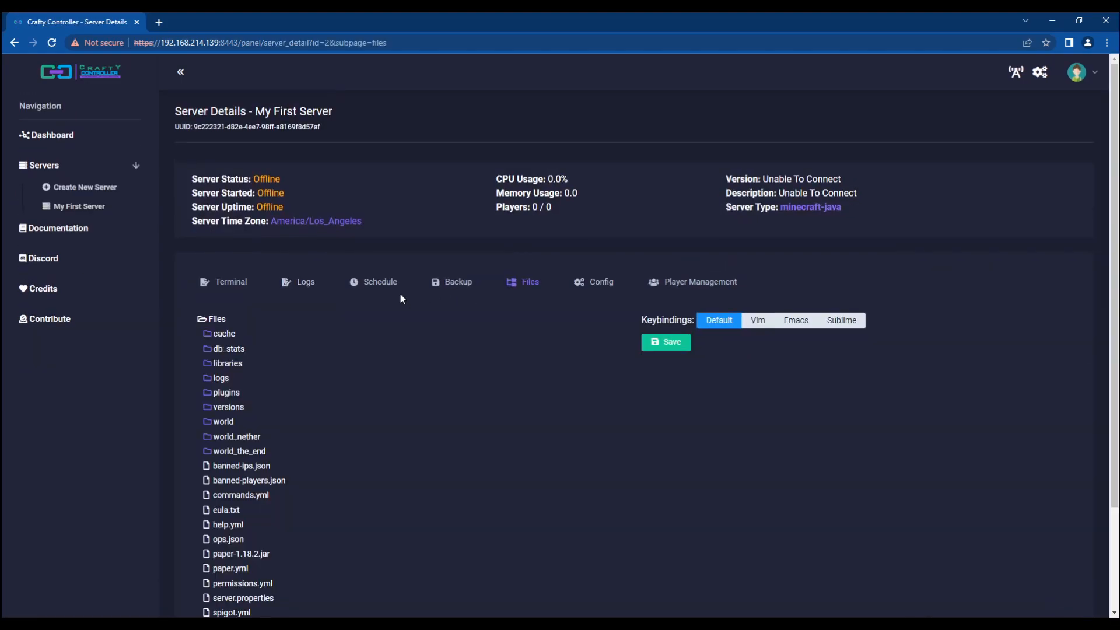
scroll(401, 292, "down", 2)
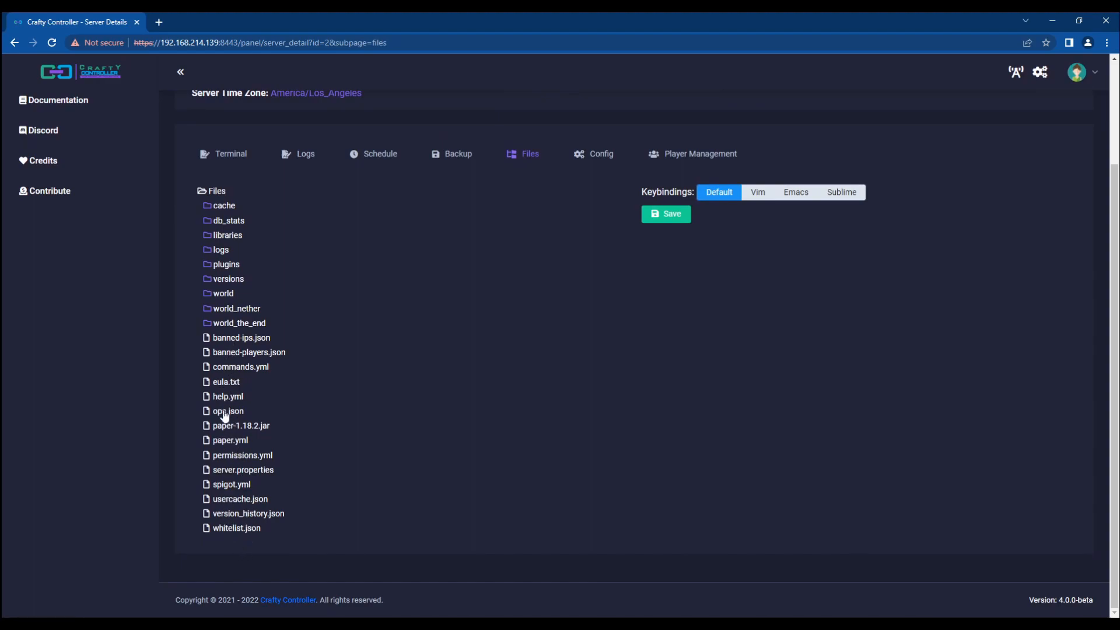
scroll(270, 321, "up", 2)
scroll(258, 353, "down", 1)
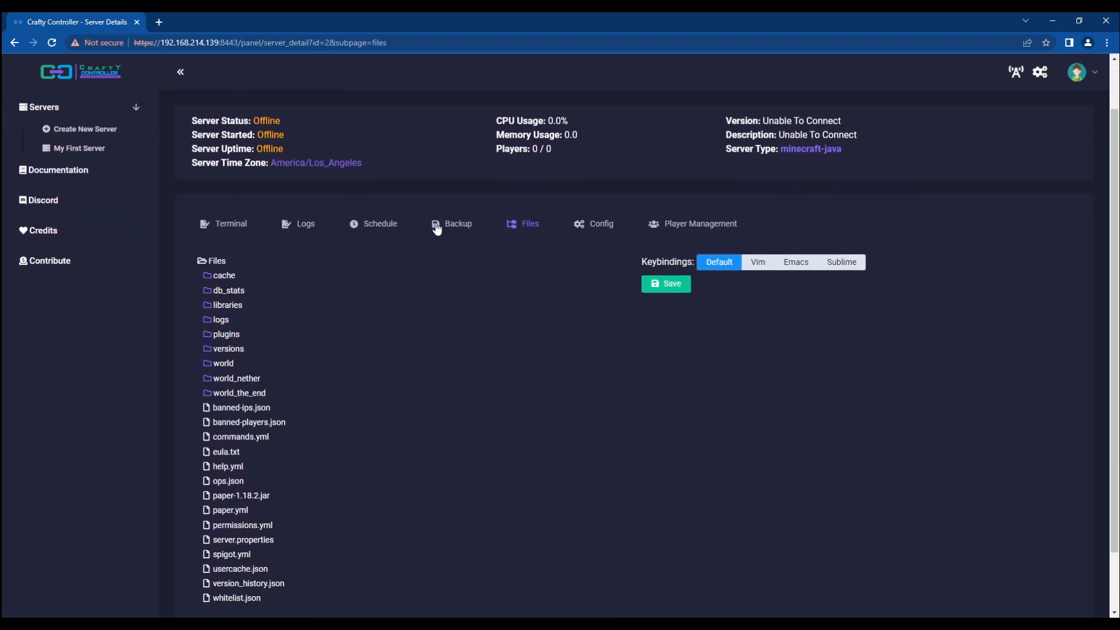
Step: Review the 153.3MB 2022-06-06_13-30-20.zip entry in the server's backups
left_click(450, 225)
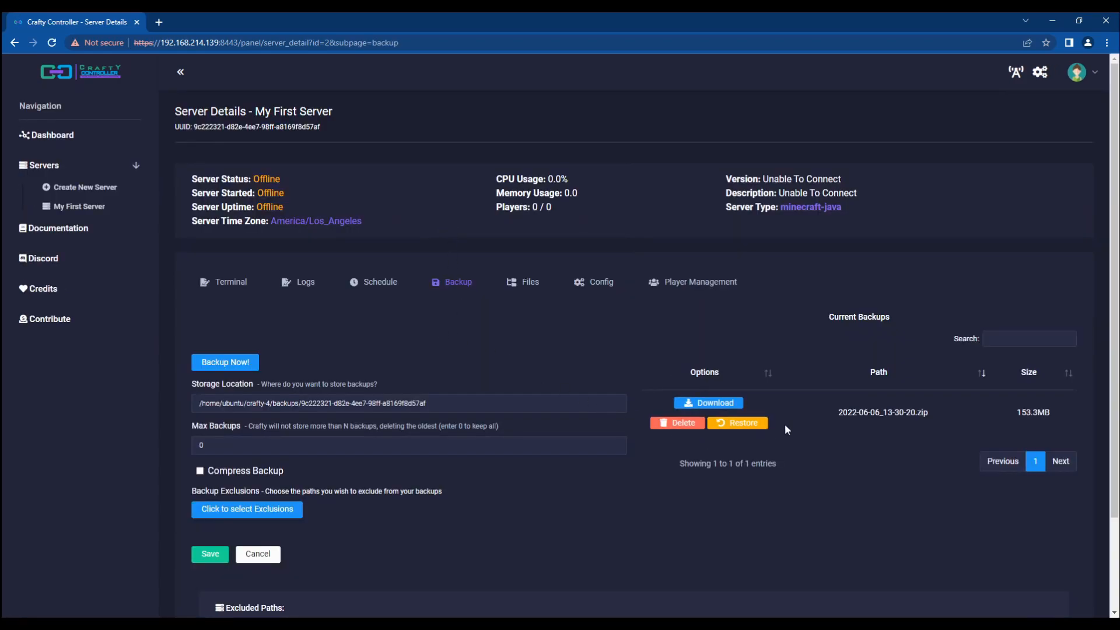
left_click_drag(835, 412, 944, 415)
left_click(905, 446)
triple_click(860, 412)
left_click(887, 411)
double_click(1025, 414)
left_click(884, 414)
scroll(820, 432, "down", 1)
Step: Check that the Schedule tab holds no tasks, then show the blank console terminal
left_click(367, 229)
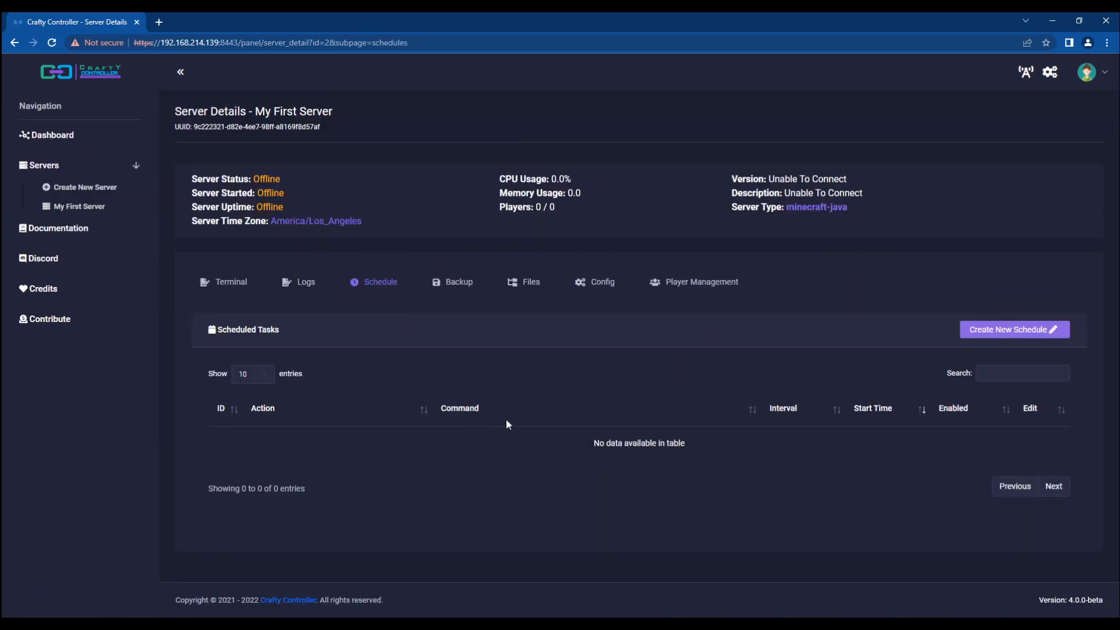
triple_click(617, 448)
left_click(702, 452)
left_click(222, 282)
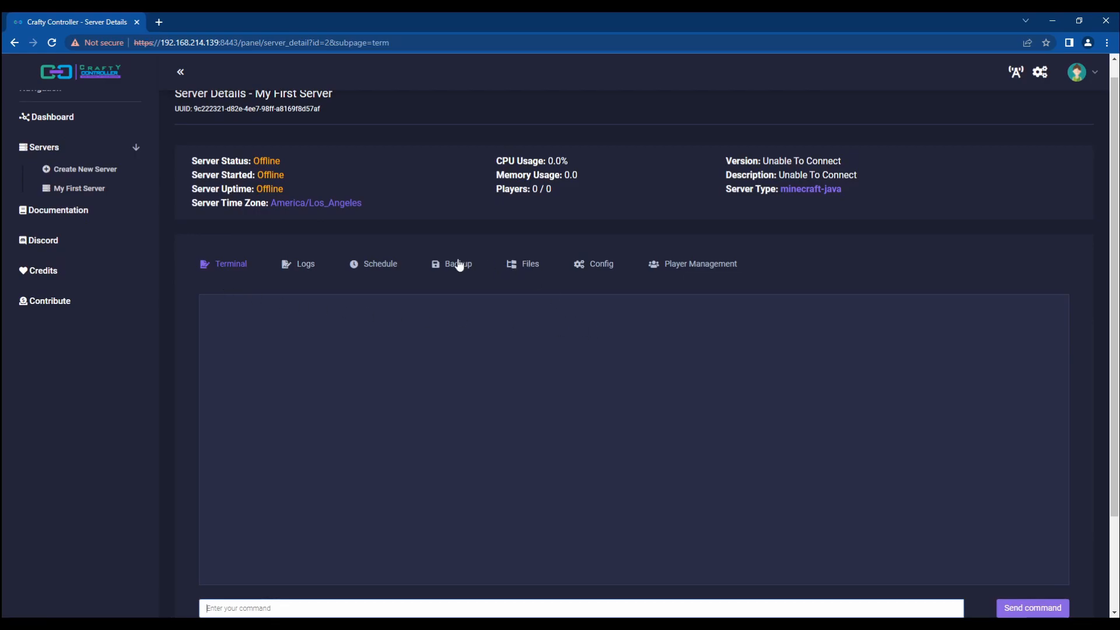
Step: Start My First Server, dismiss the port 25565 forwarding notice, and view its files
left_click(441, 265)
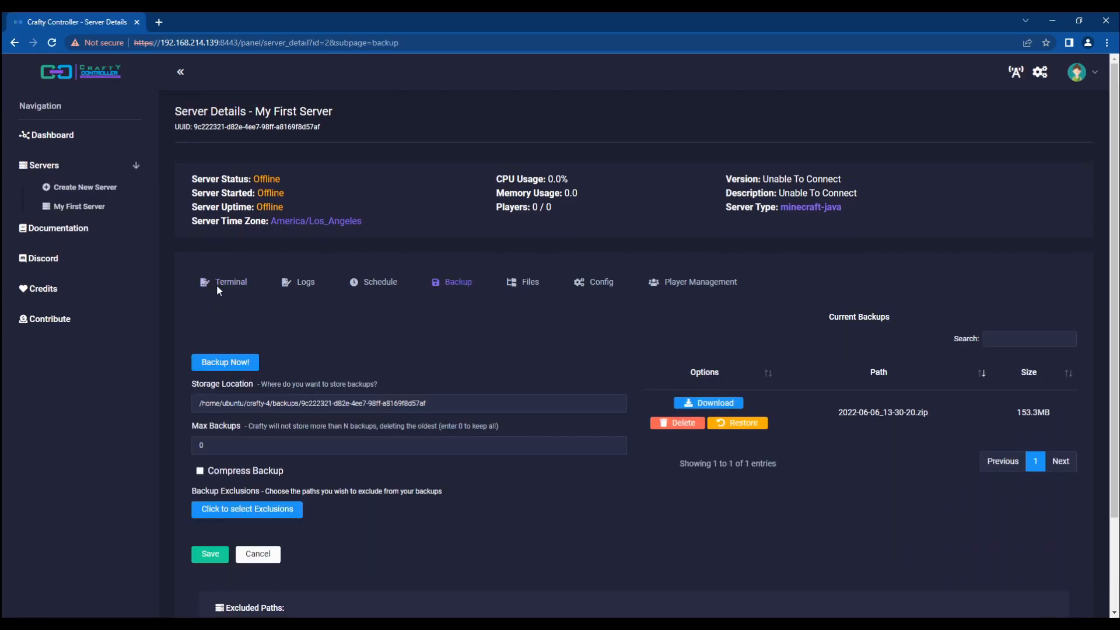
left_click(217, 287)
scroll(332, 385, "down", 3)
left_click(564, 530)
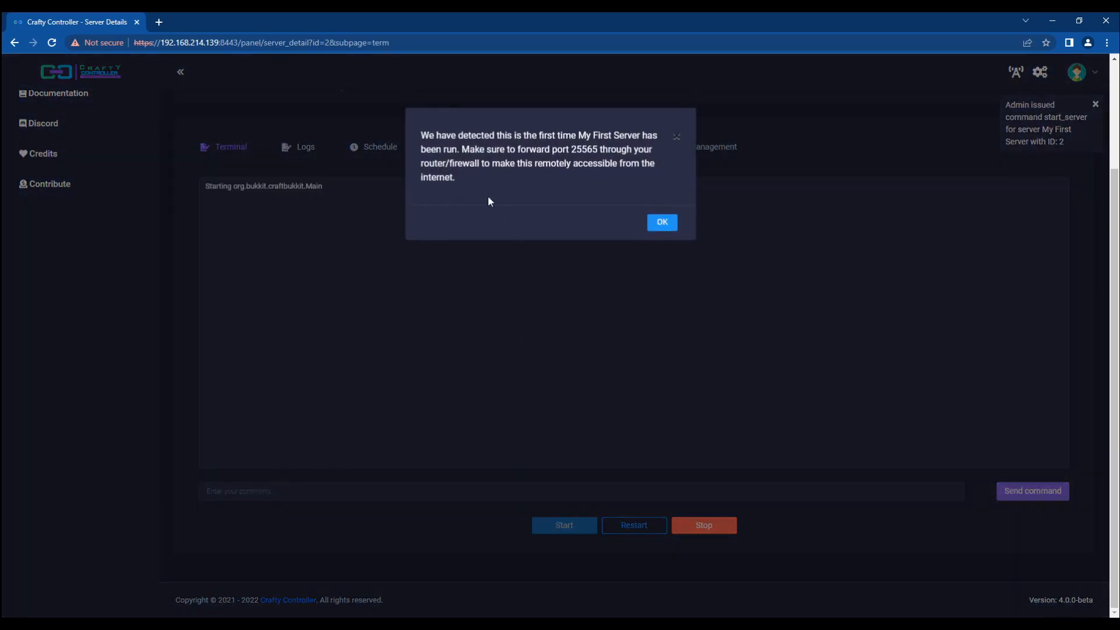
triple_click(504, 135)
left_click(530, 164)
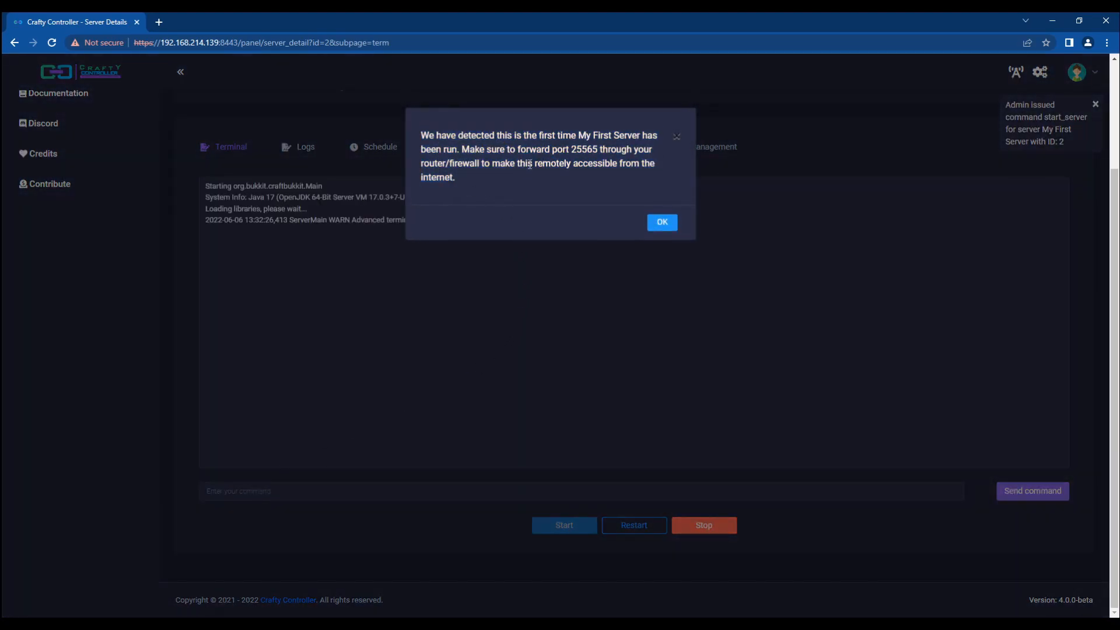
double_click(580, 150)
left_click(666, 224)
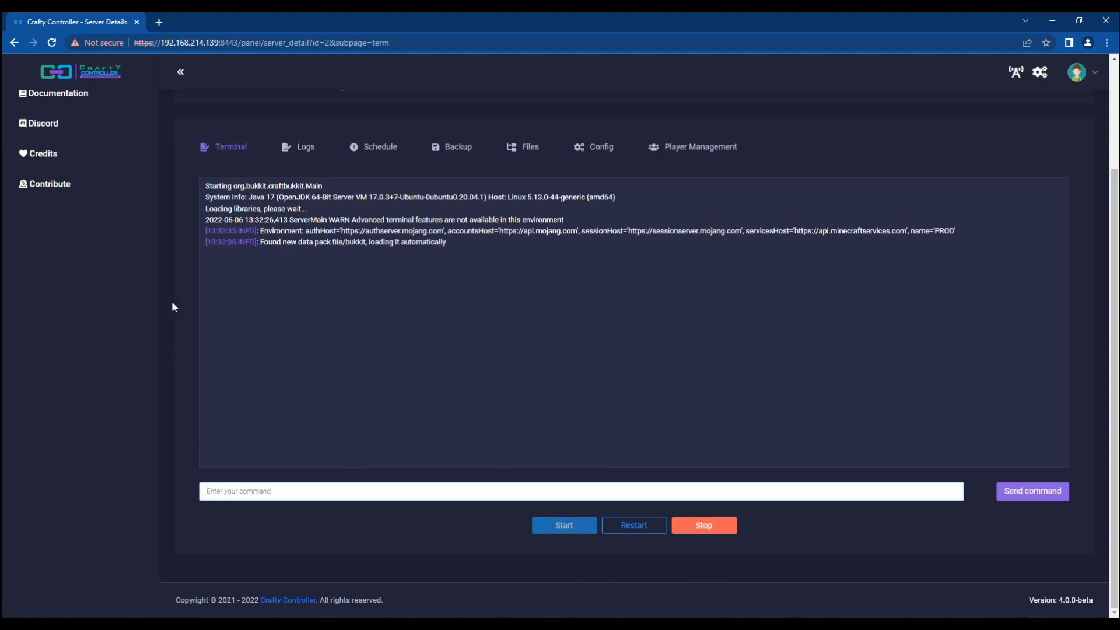
left_click(524, 149)
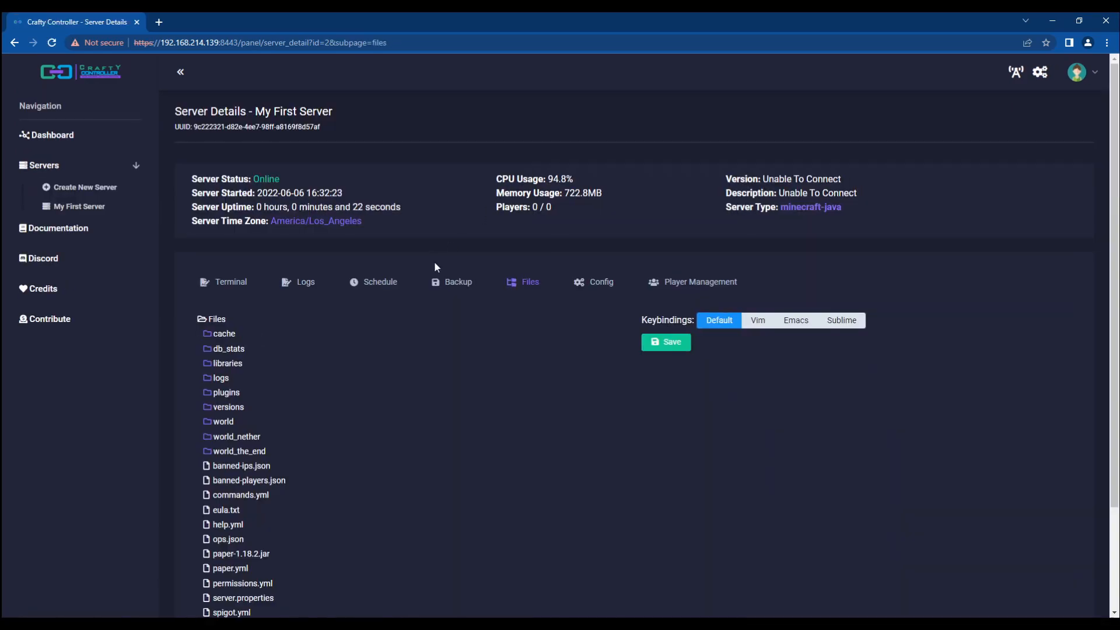
Step: Begin renaming the cache folder, then cancel so it keeps its name
scroll(378, 253, "down", 1)
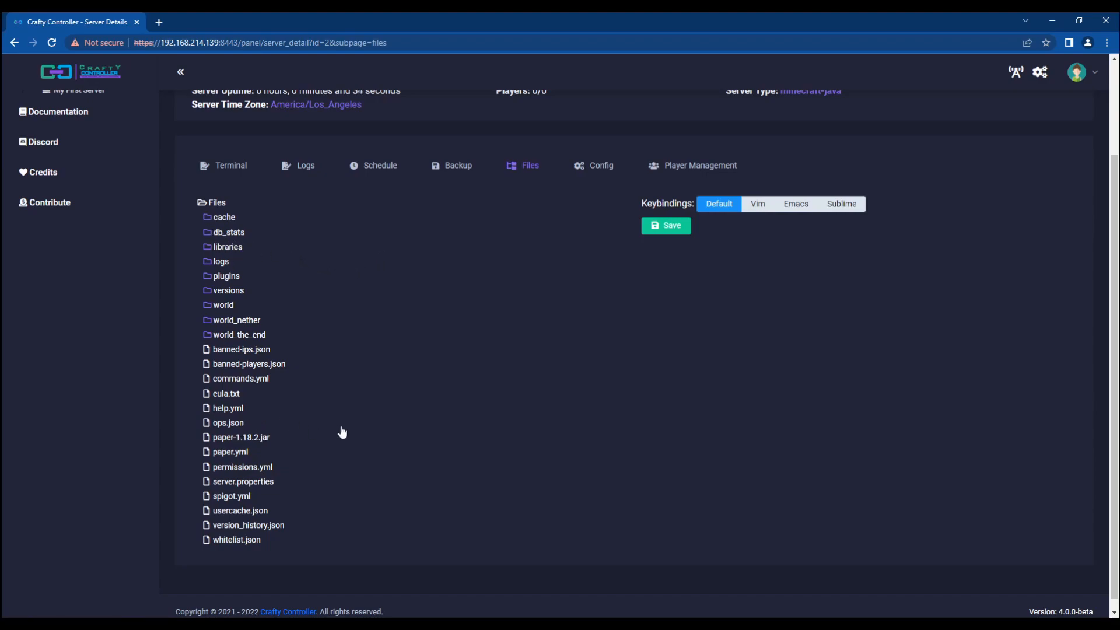
right_click(227, 218)
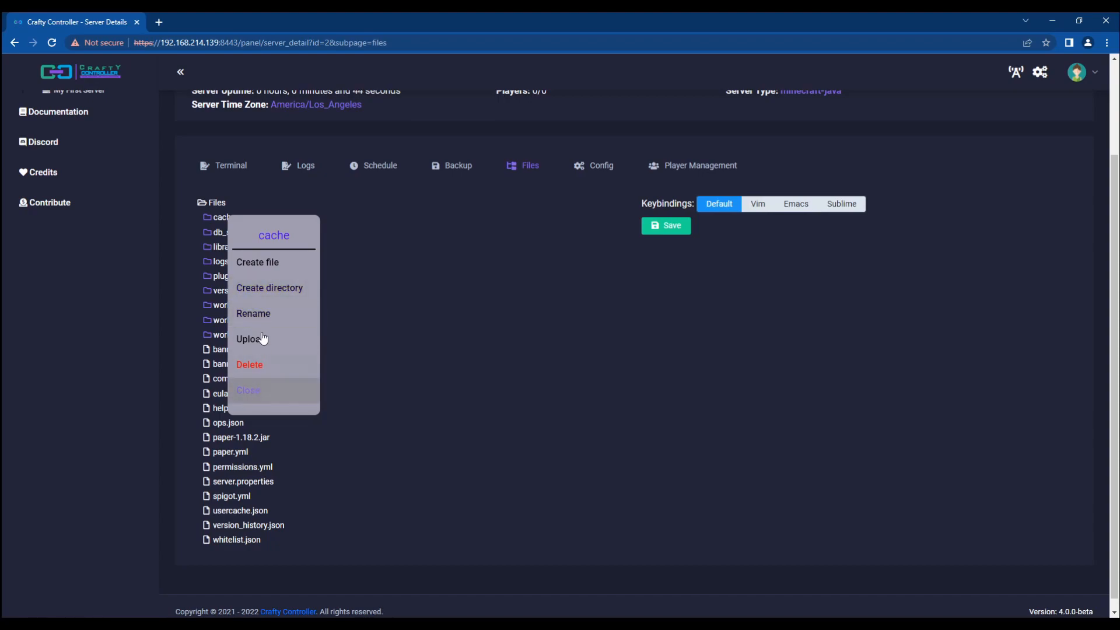
left_click(260, 311)
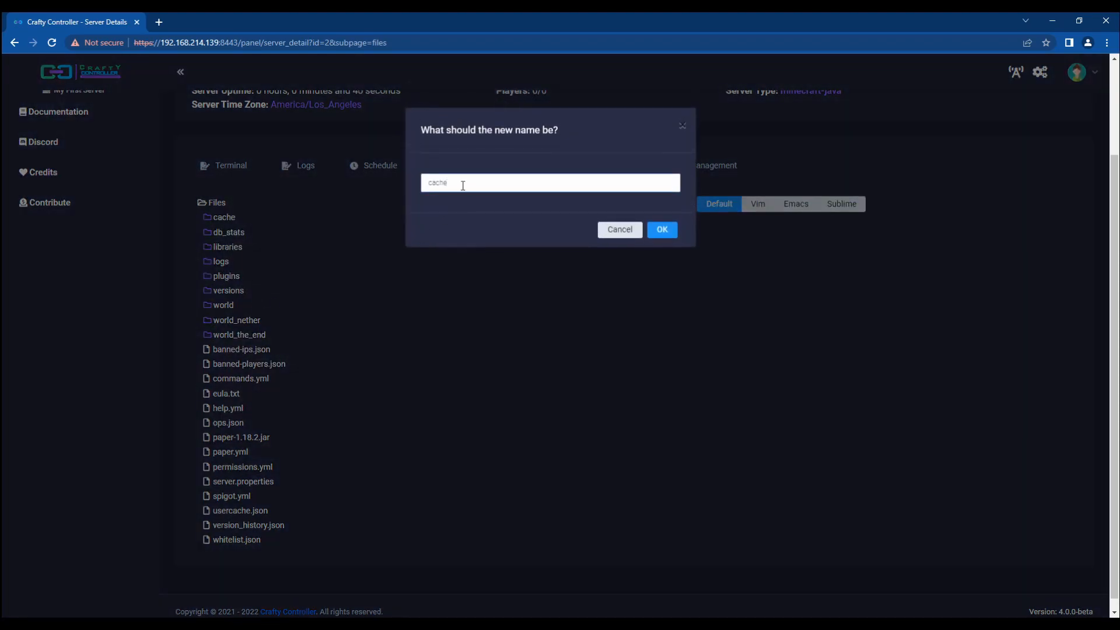
left_click(606, 233)
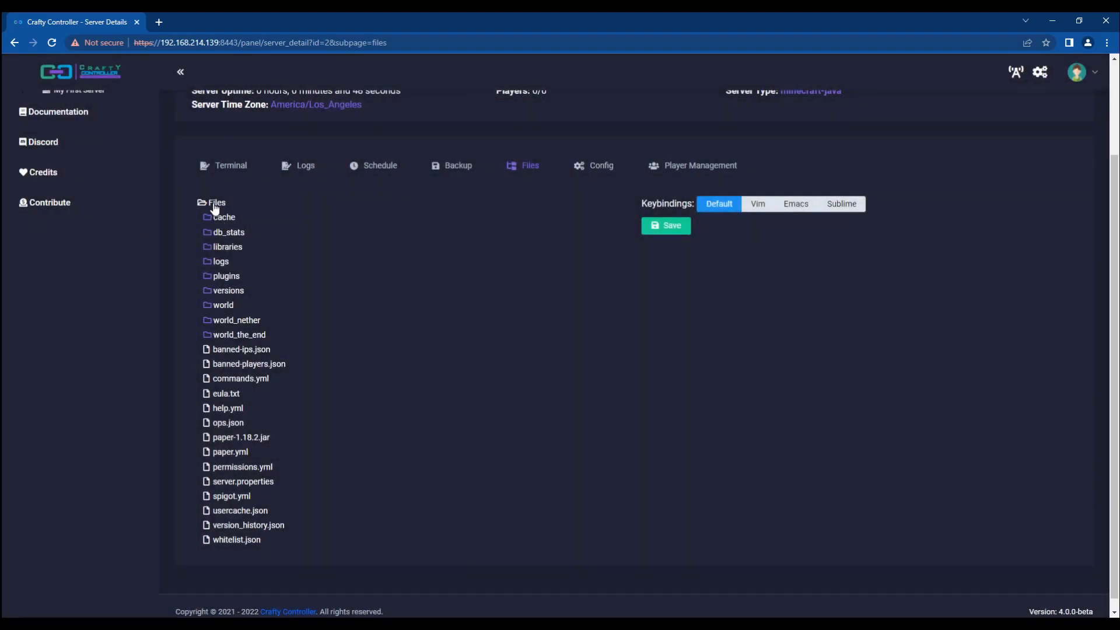
Step: Create a new top-level folder named test
right_click(215, 201)
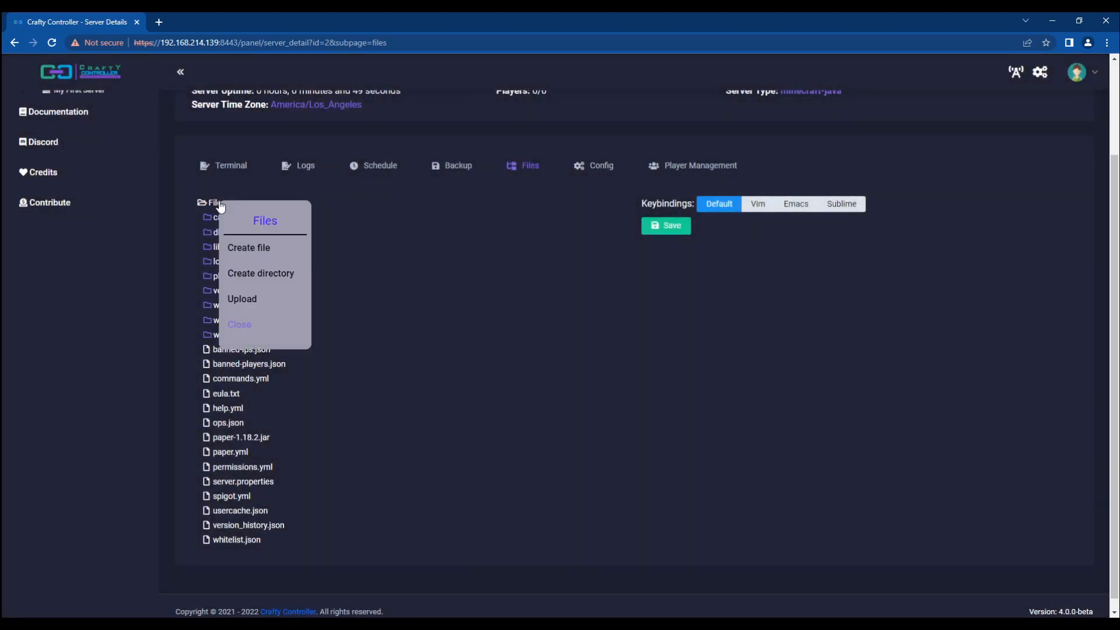
left_click(251, 275)
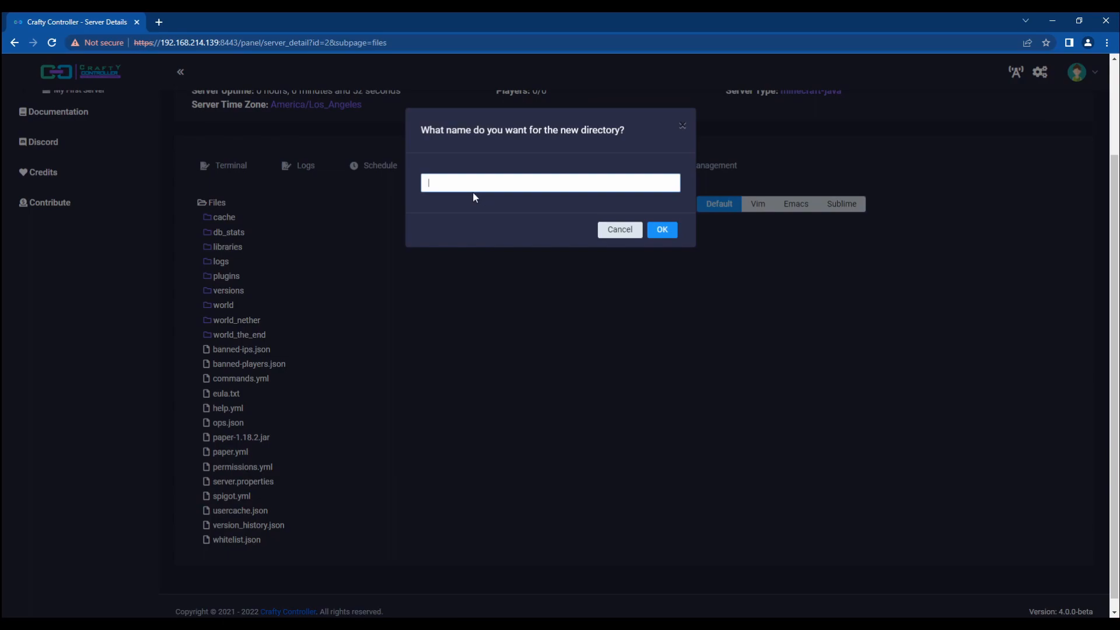
type("test")
key("Return")
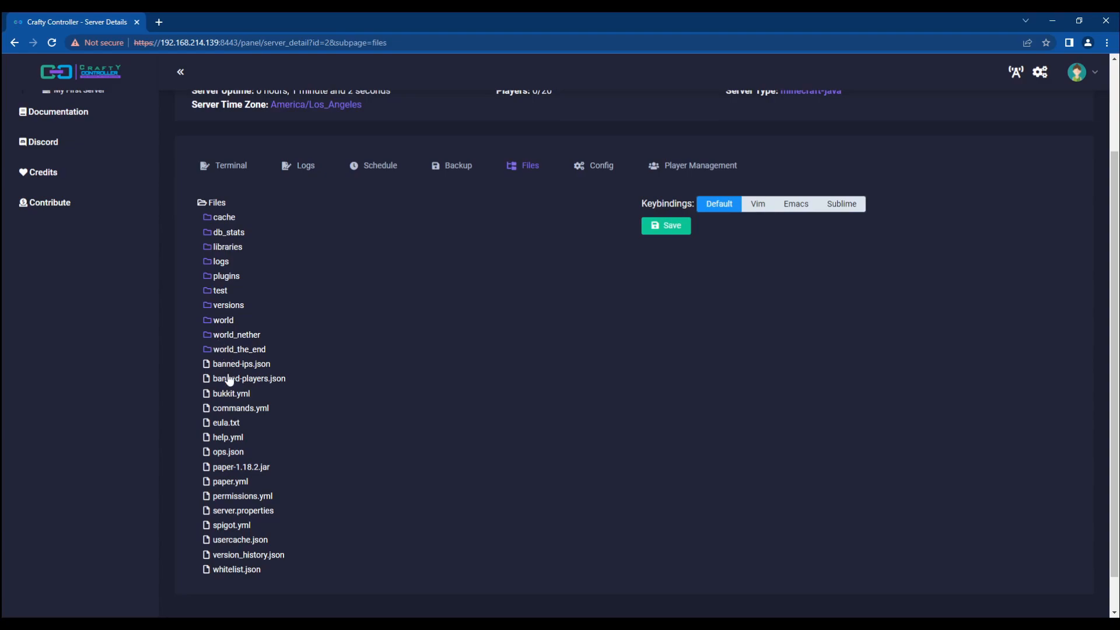
Step: Create a file named test.txt inside the test folder
right_click(222, 291)
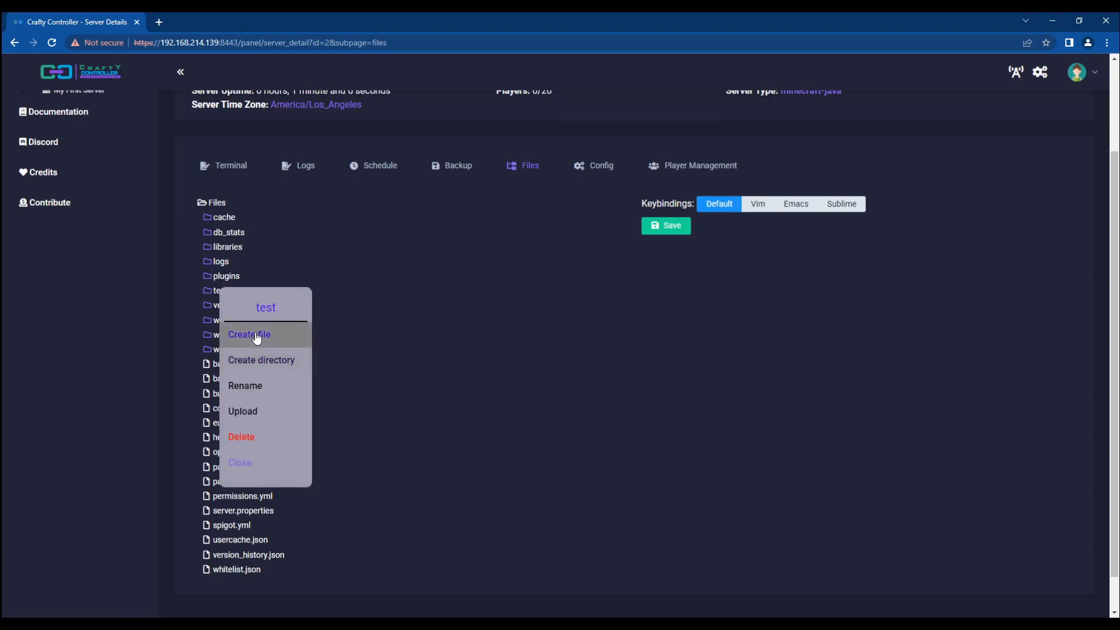
left_click(257, 337)
type("test")
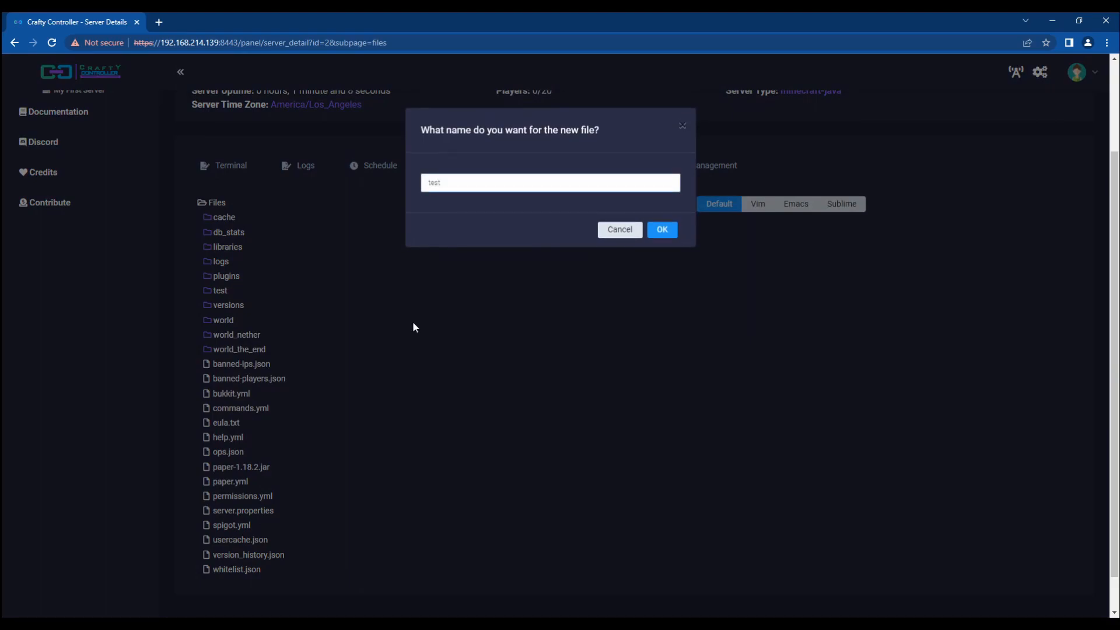
type(".txt")
key("Return")
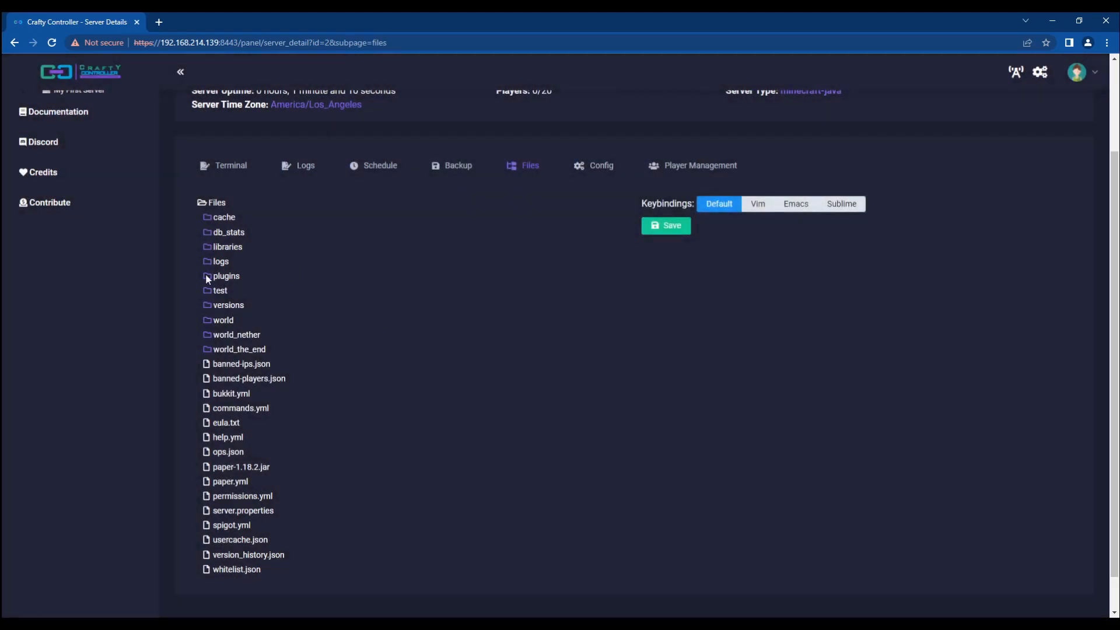
Step: Write 'This is a test' into test.txt and save it
left_click(221, 291)
left_click(231, 308)
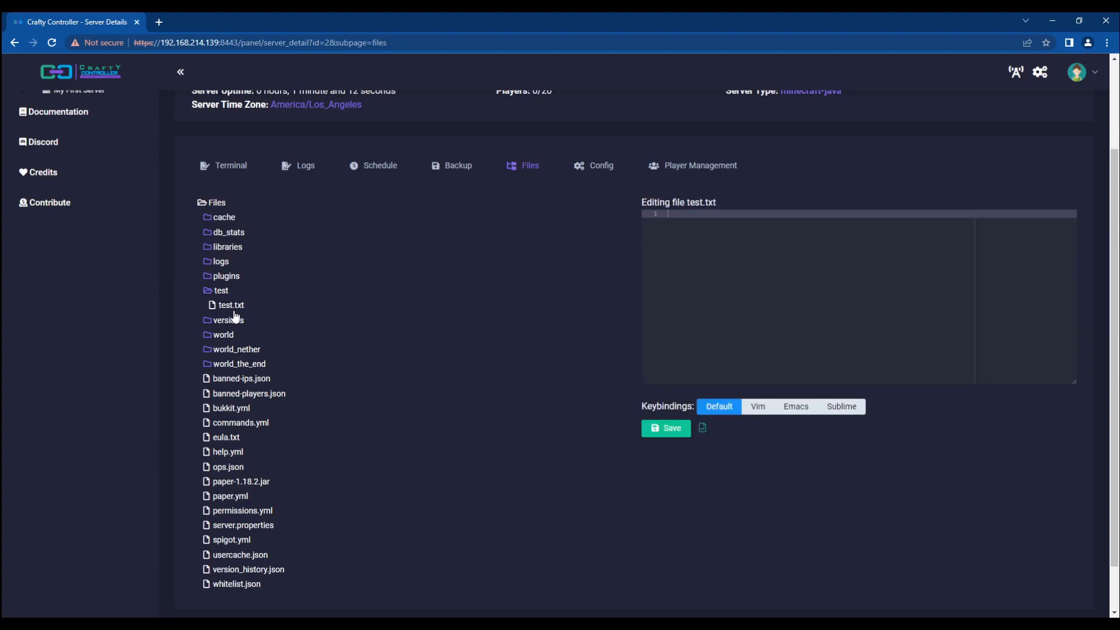
type("This is a test")
left_click(579, 420)
key("F5")
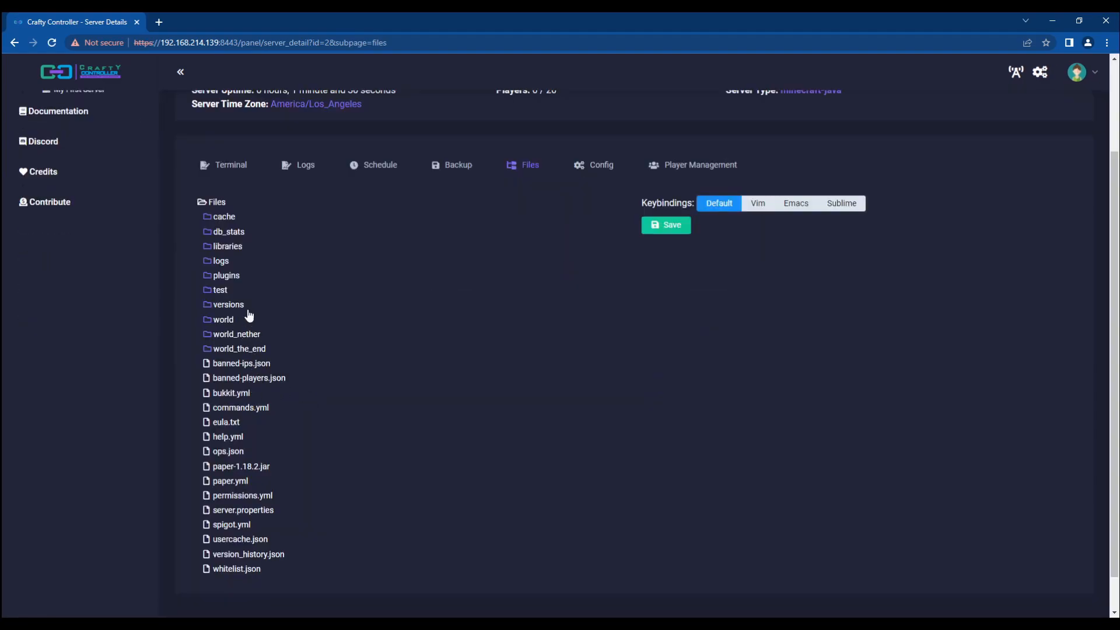
left_click(220, 290)
left_click(227, 304)
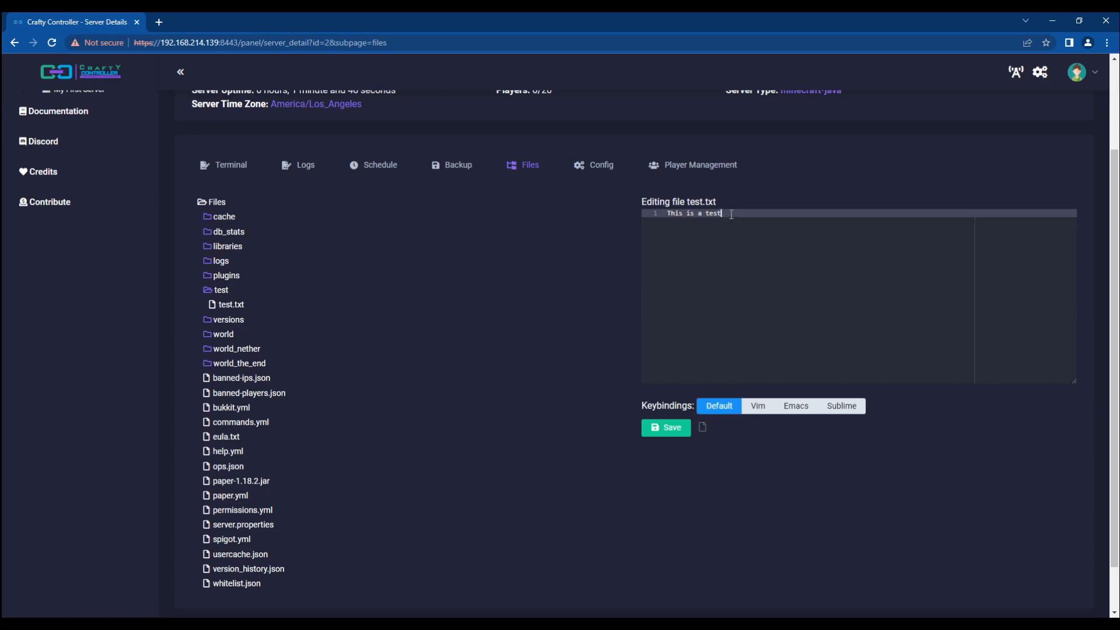
left_click(685, 430)
Step: Upload Quests-4.4.1.jar and support_logs (14).zip into the test folder and expand it
right_click(216, 293)
left_click(262, 409)
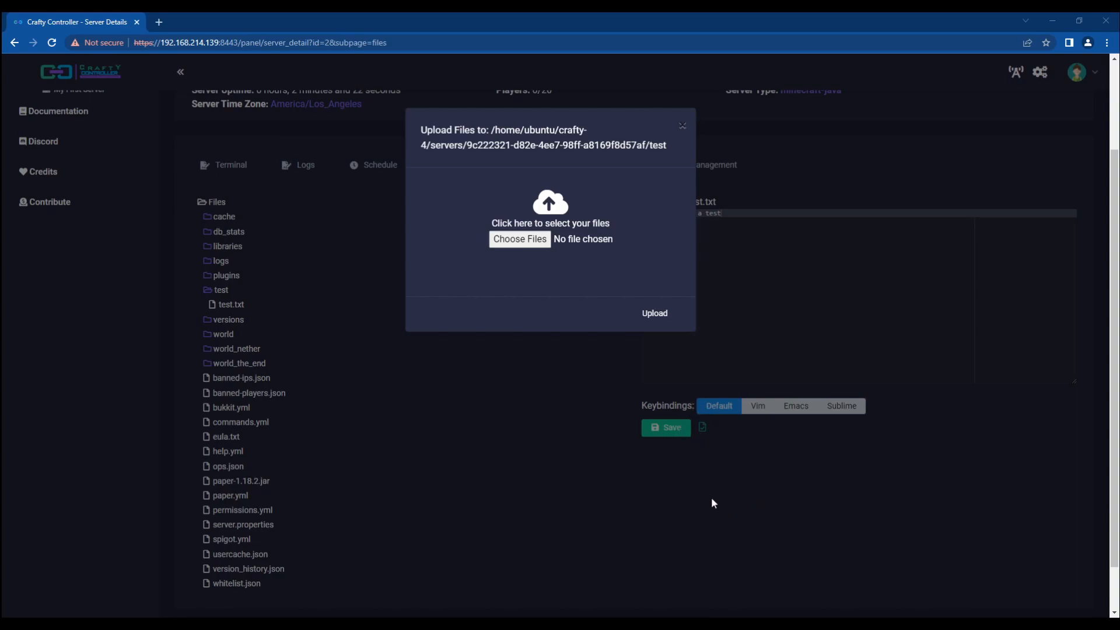
left_click(520, 239)
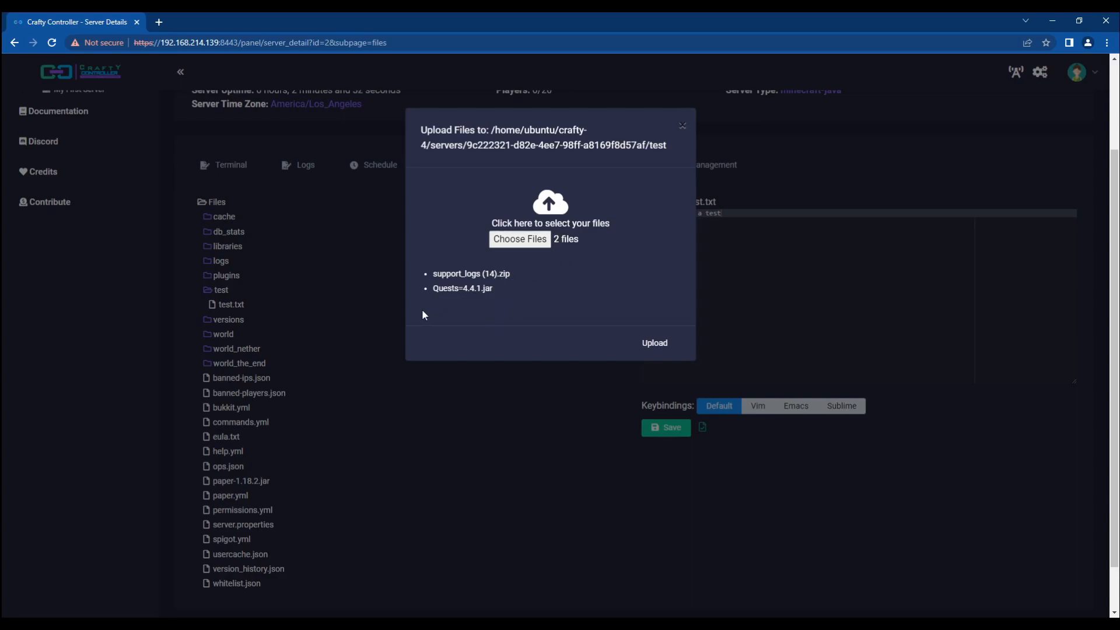
left_click(652, 350)
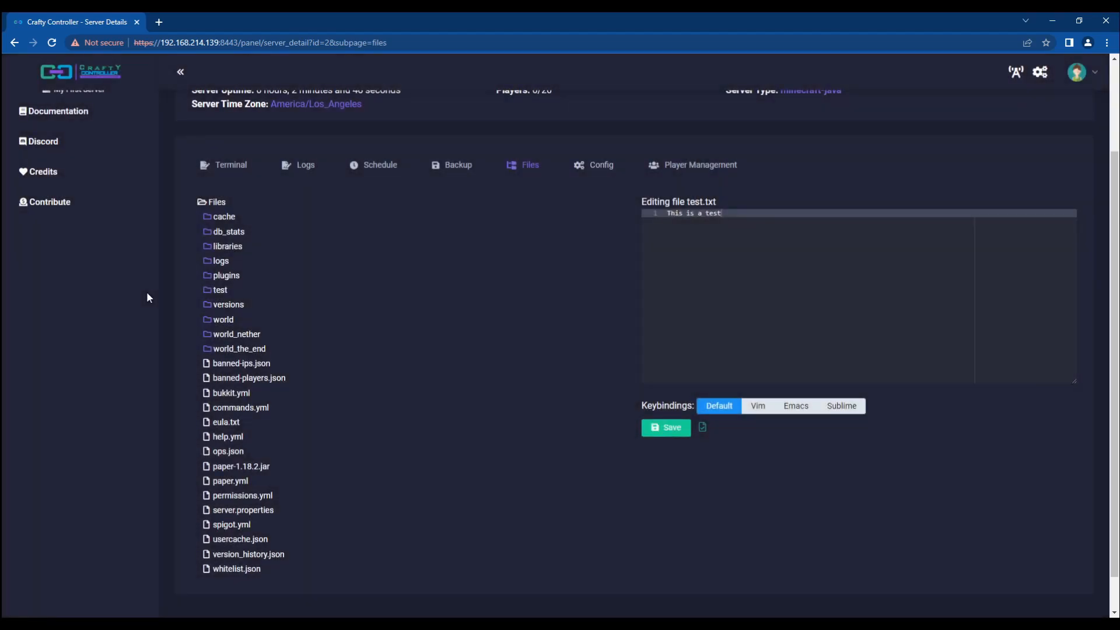
left_click(217, 291)
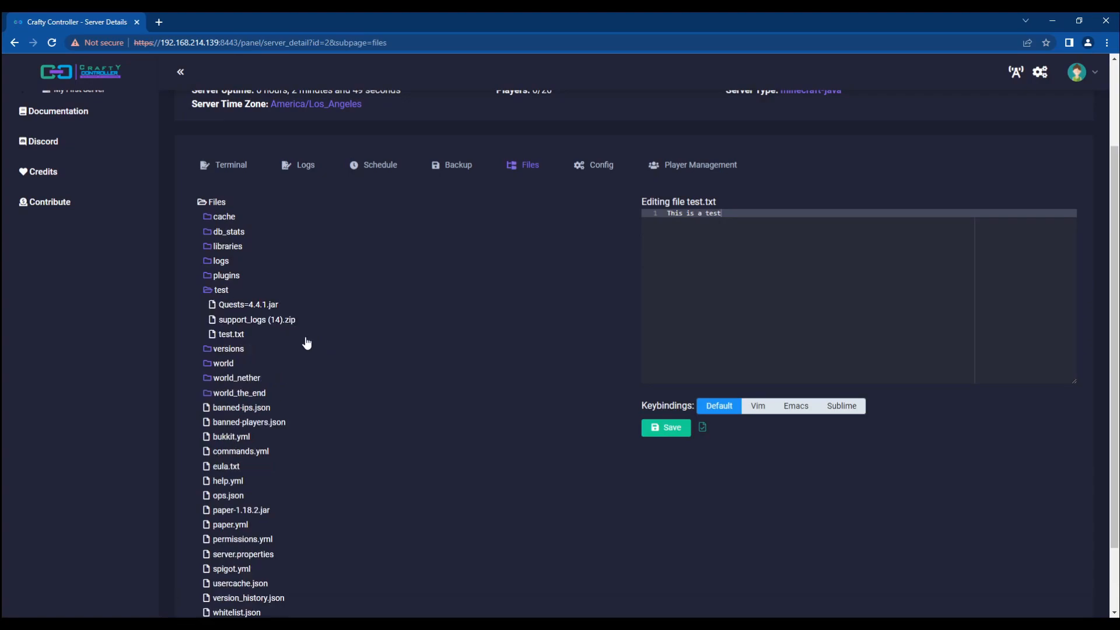
Step: Download Quests=4.4.1.jar from the test folder to the computer
right_click(229, 307)
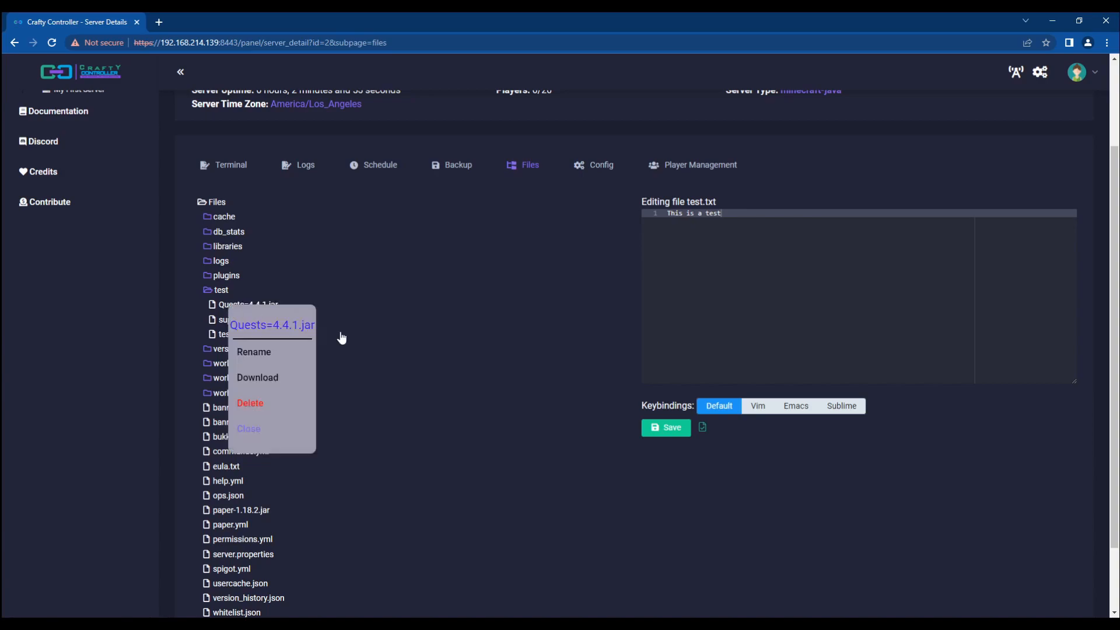
left_click(258, 378)
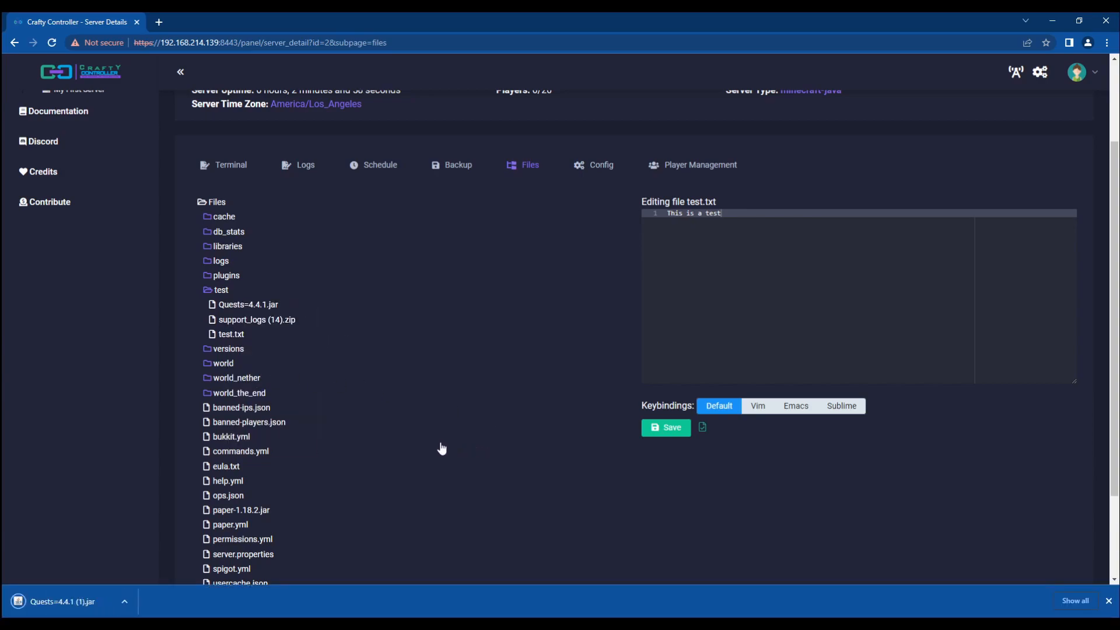
left_click(1109, 600)
Step: Permanently delete Quests=4.4.1.jar from the test folder
right_click(245, 307)
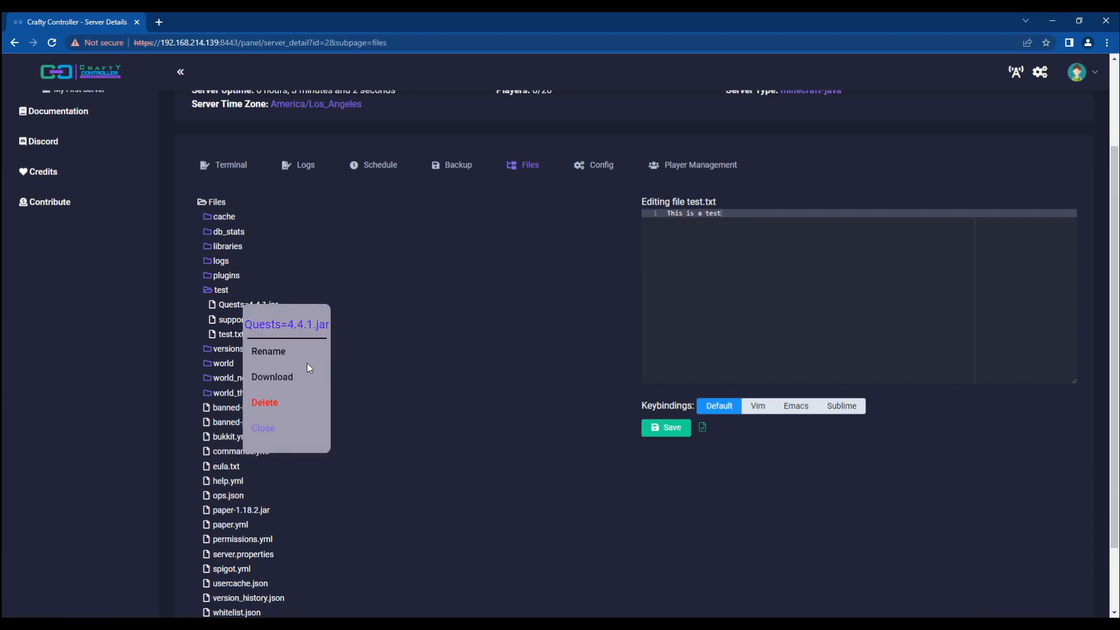
left_click(287, 402)
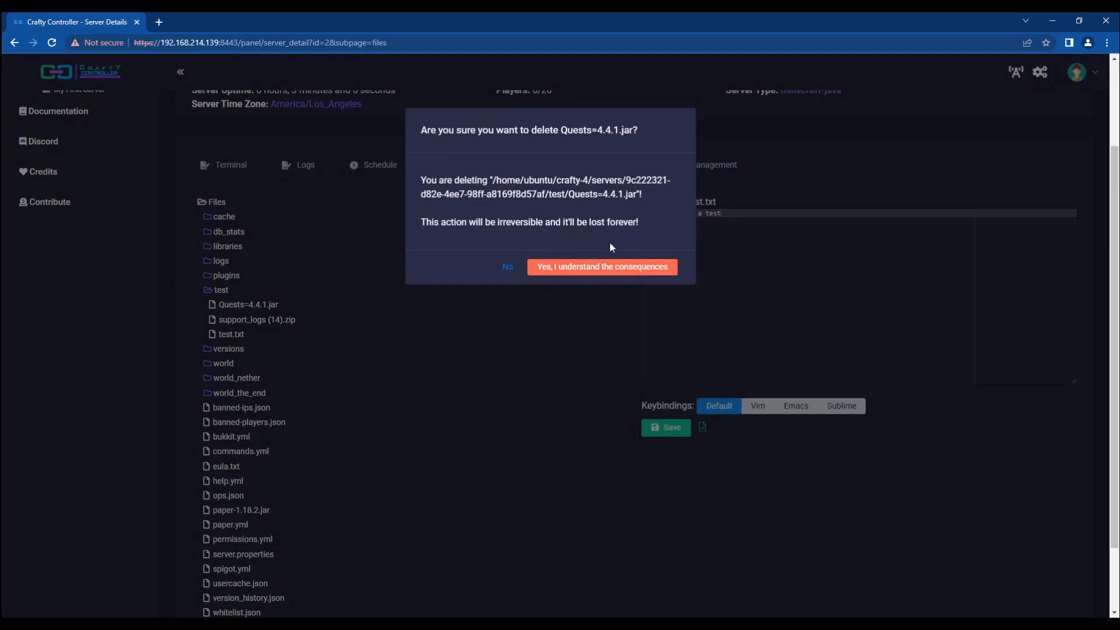
left_click(572, 272)
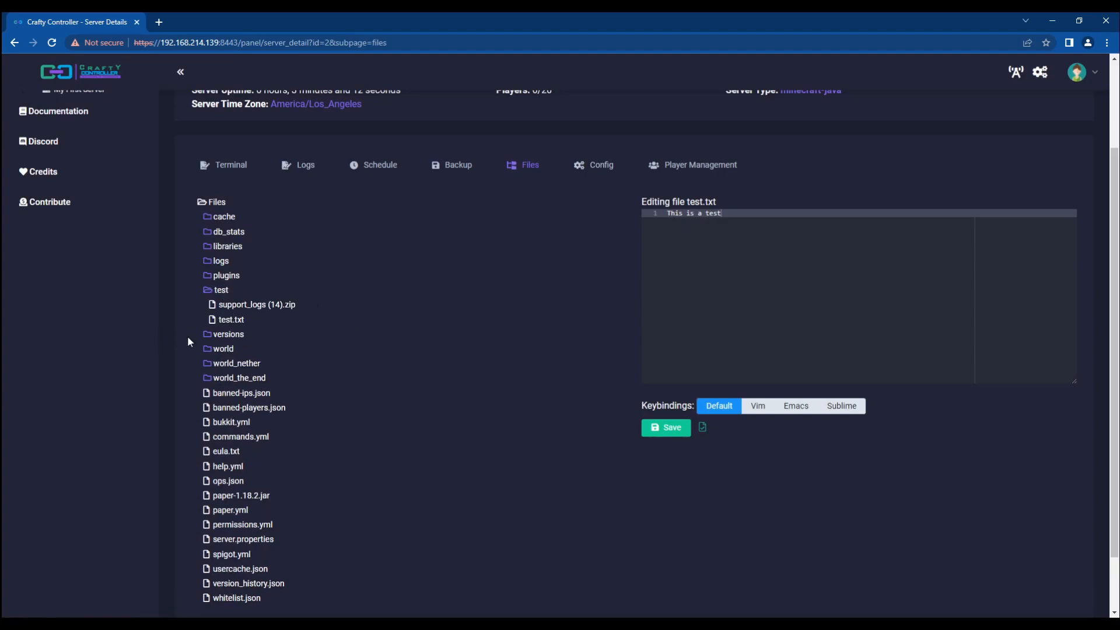
Step: Unzip support_logs (14).zip and browse its extracted support_logs, crafty and logs folders
right_click(248, 308)
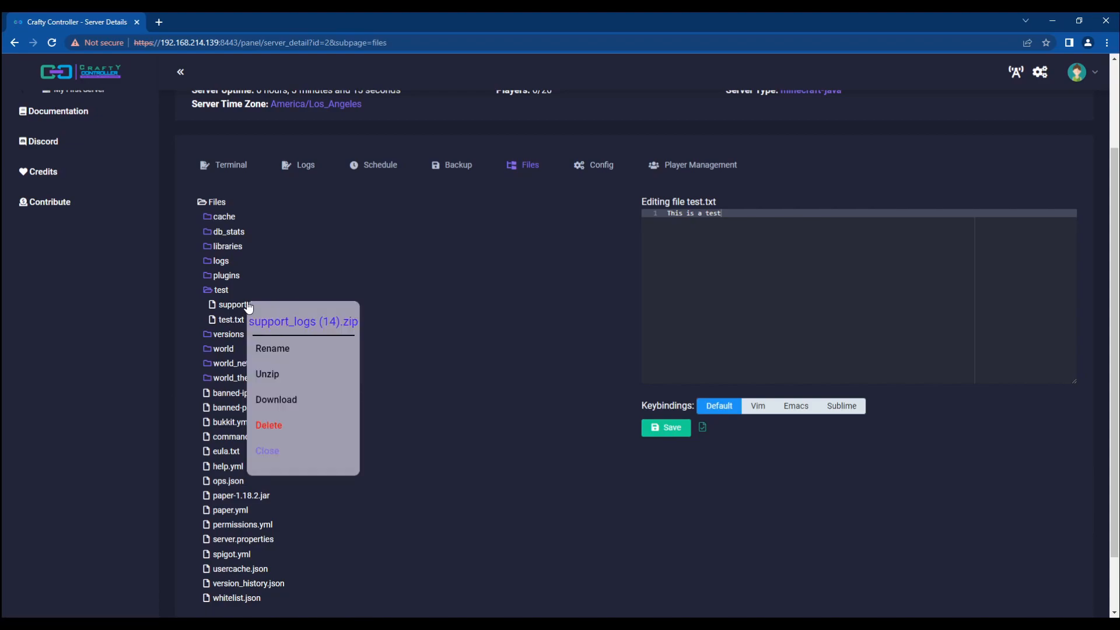
left_click(280, 378)
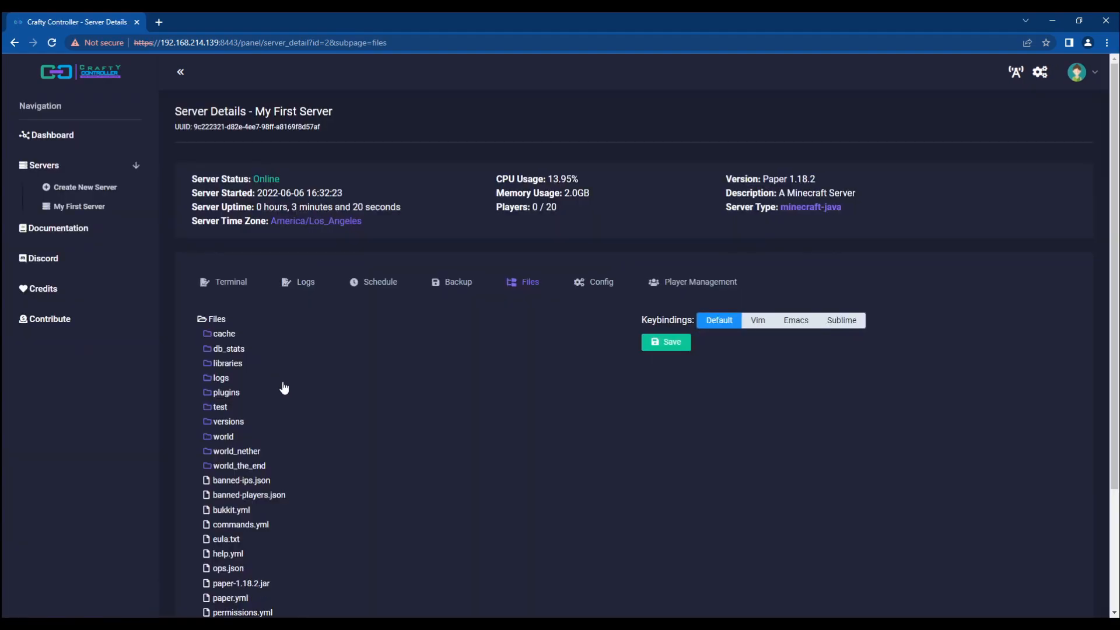
left_click(219, 408)
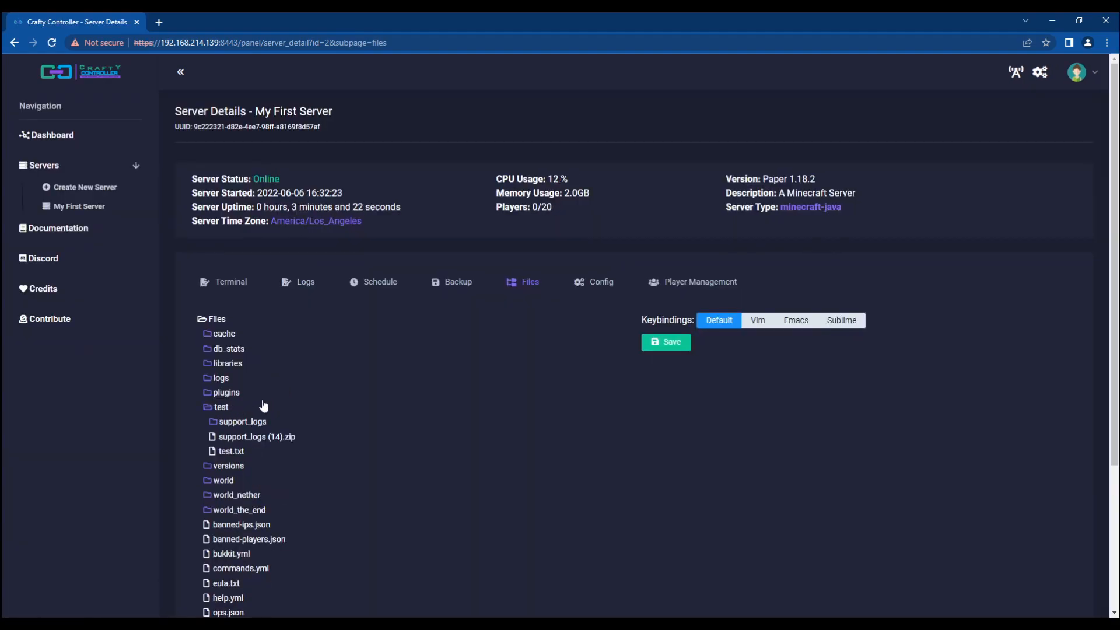
scroll(261, 405, "down", 1)
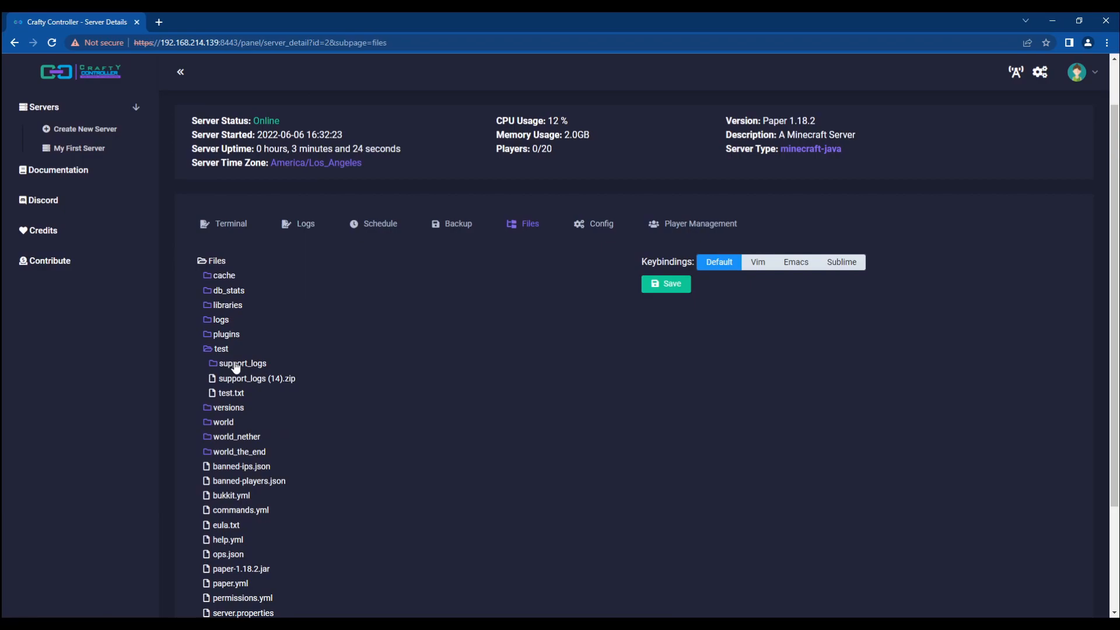
left_click(236, 367)
left_click(235, 381)
left_click(241, 396)
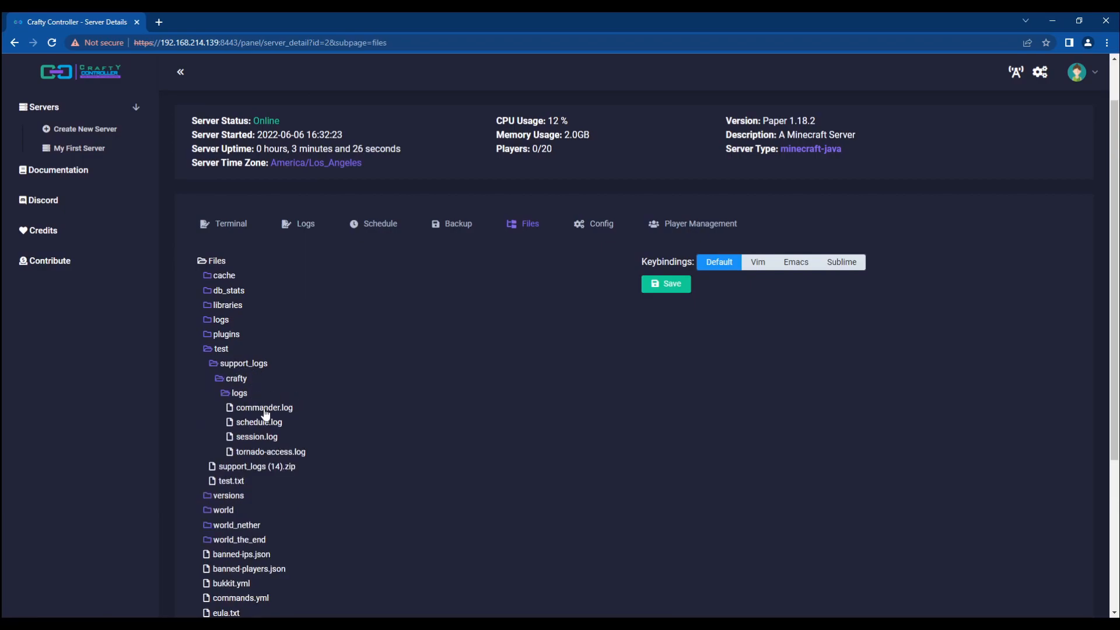
left_click(233, 396)
left_click(232, 380)
left_click(218, 365)
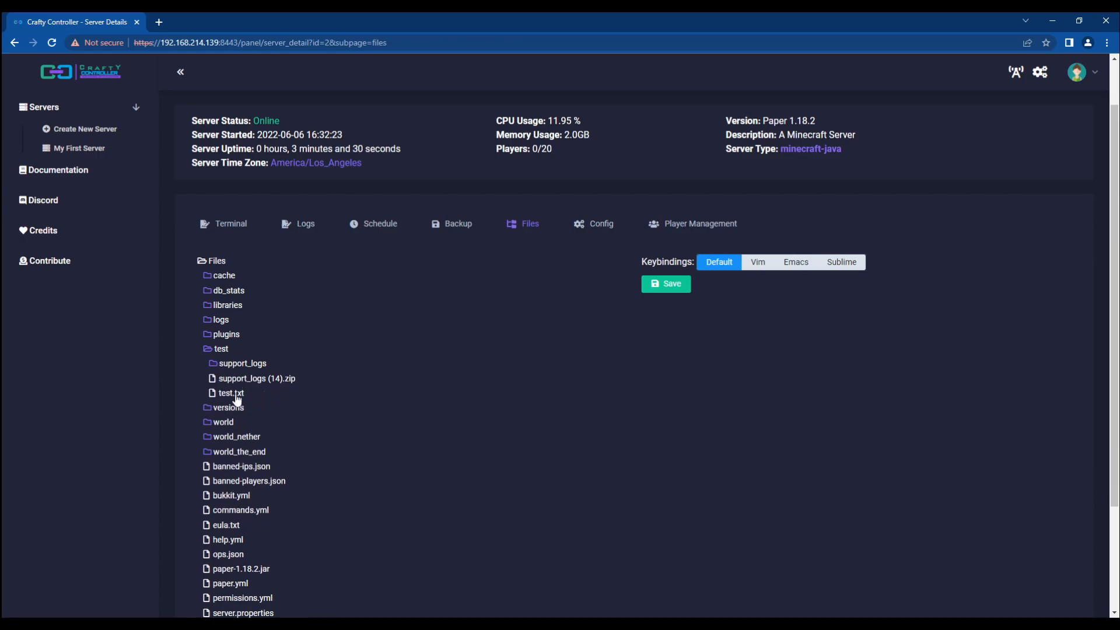
Step: Delete the extracted support_logs folder and confirm test holds only the zip and test.txt
right_click(225, 366)
left_click(257, 515)
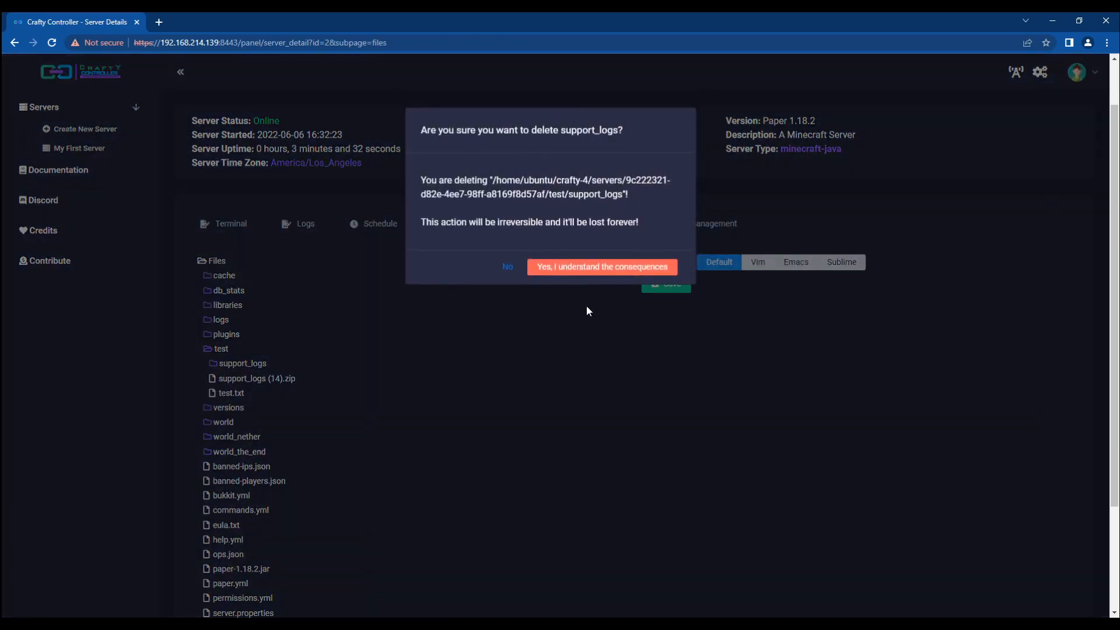
left_click(569, 268)
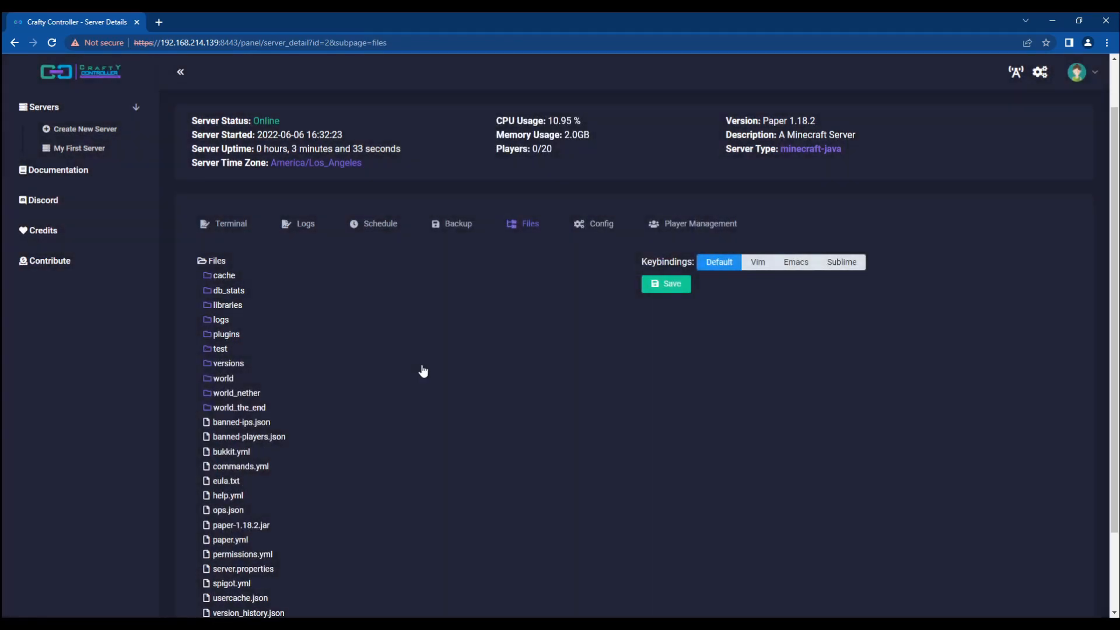
left_click(238, 350)
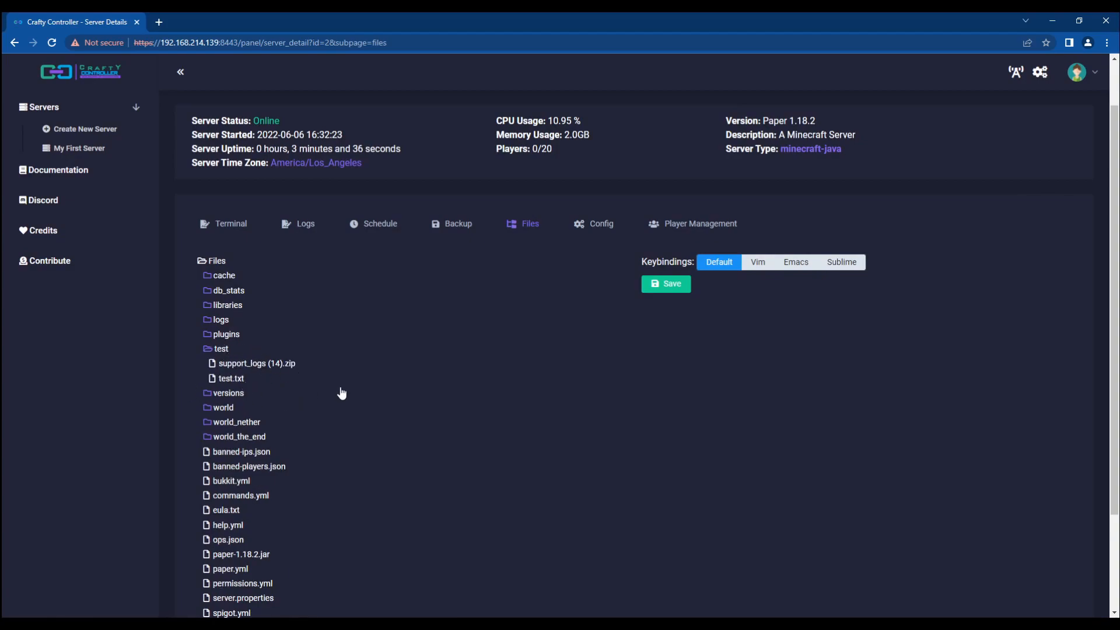
left_click(221, 349)
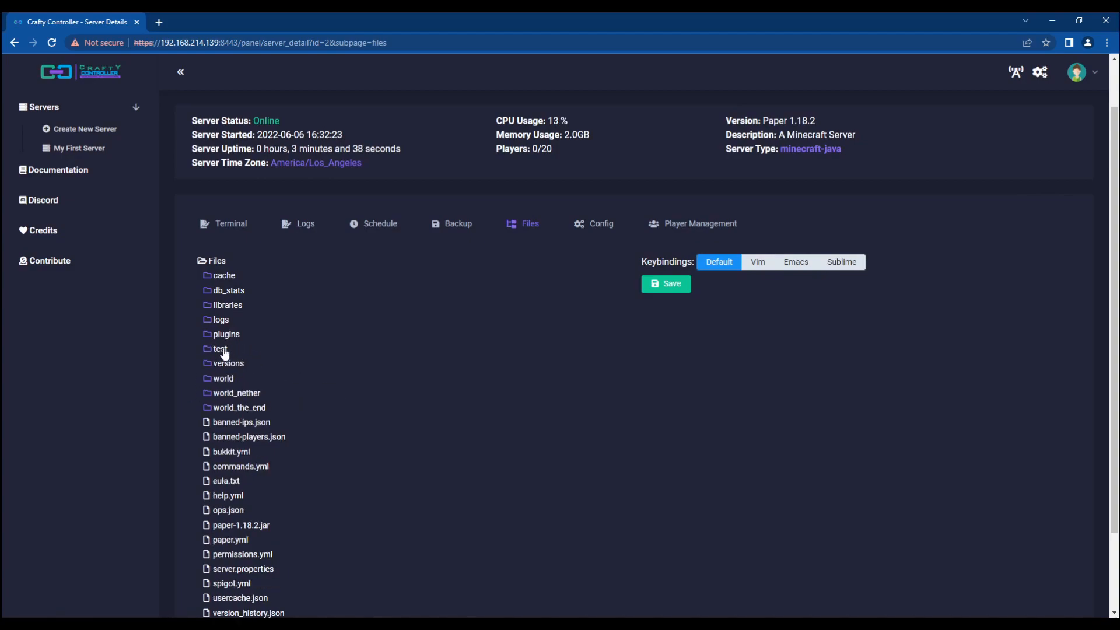
Step: Open bukkit.yml in the file editor
right_click(251, 442)
left_click(116, 400)
left_click(233, 453)
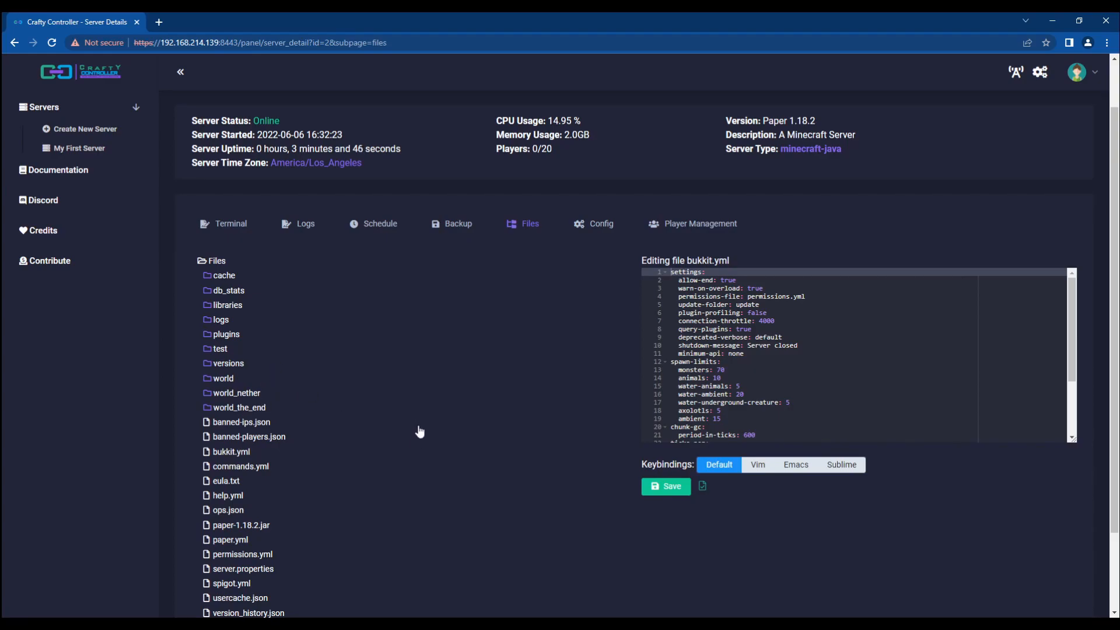
Step: Review the working directory path on the server's Config settings
left_click(595, 226)
scroll(338, 292, "down", 3)
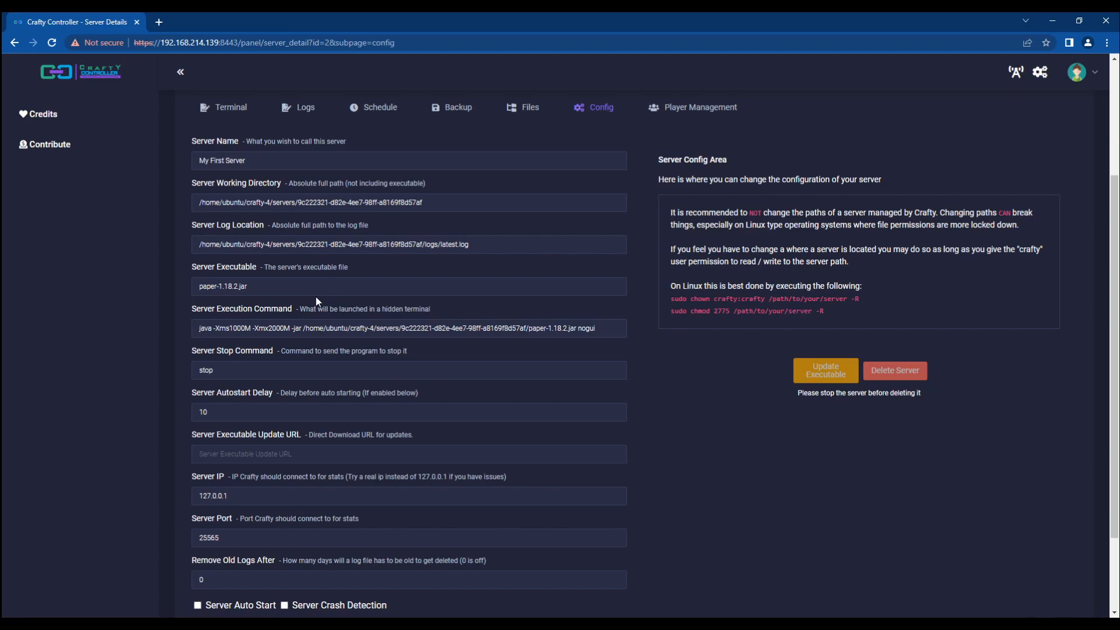
scroll(314, 305, "down", 2)
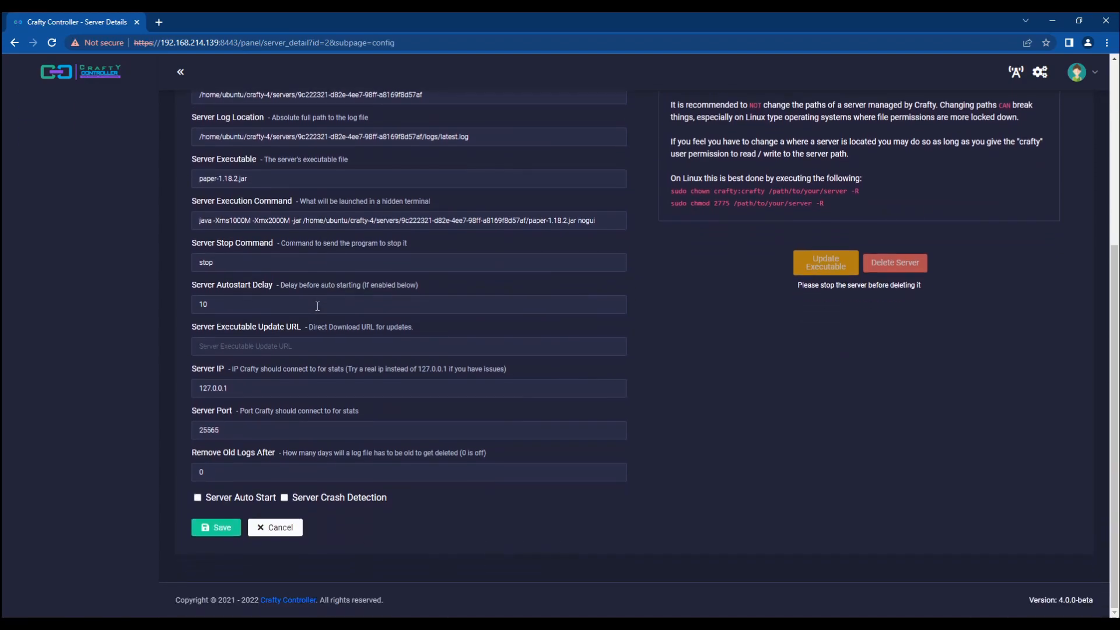
scroll(317, 306, "up", 4)
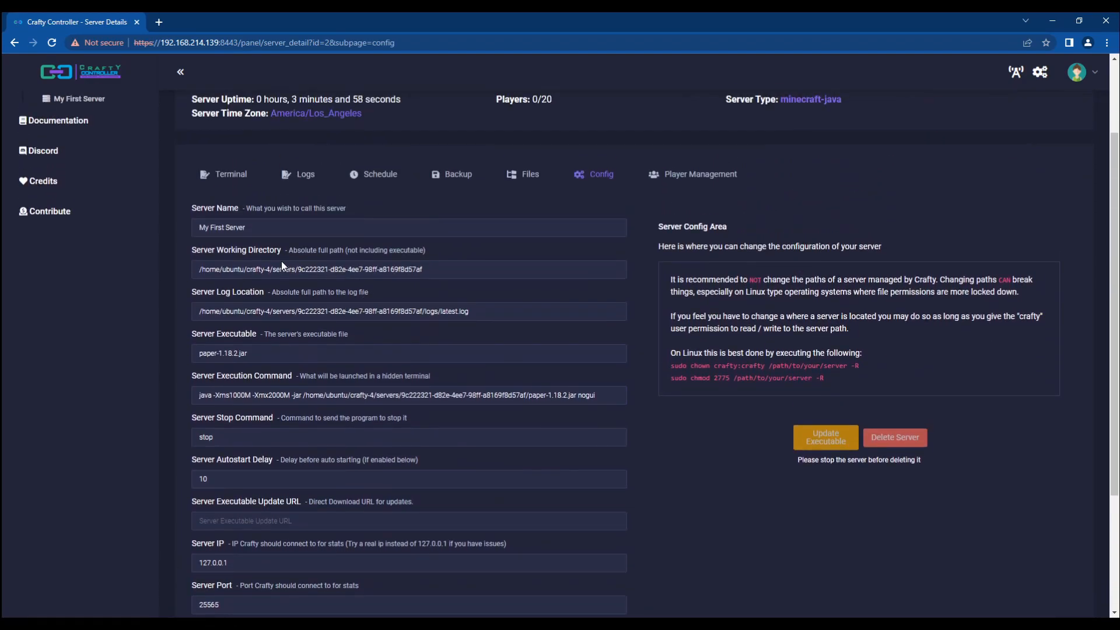
left_click_drag(461, 270, 160, 266)
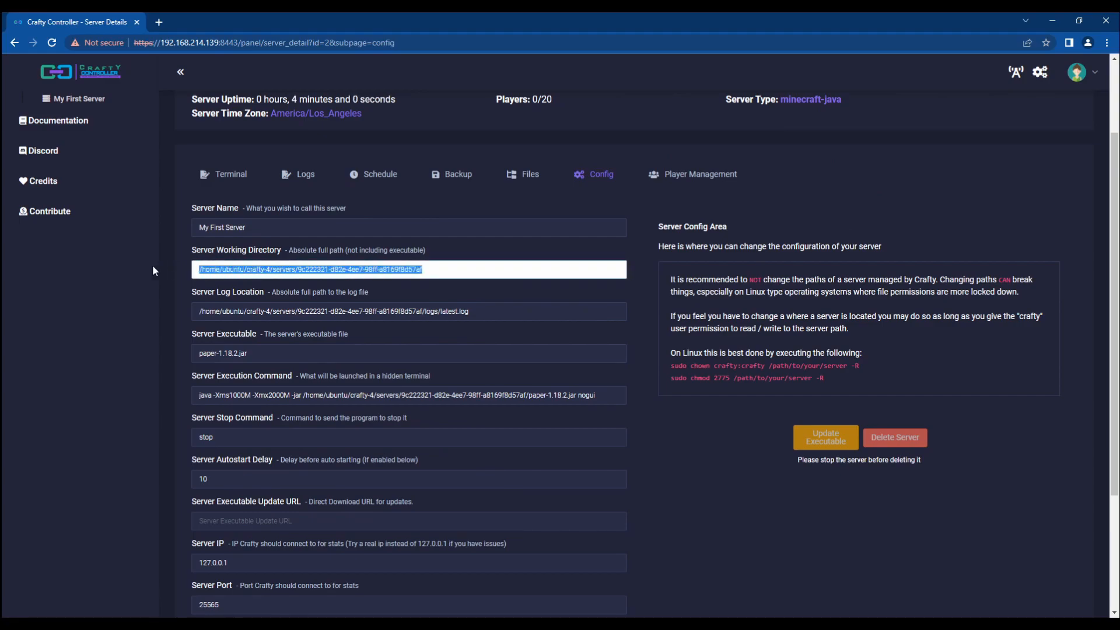
left_click(160, 269)
Step: Inspect the log location path ending in /latest.log, then return to the terminal console
left_click_drag(519, 316, 128, 316)
left_click(130, 318)
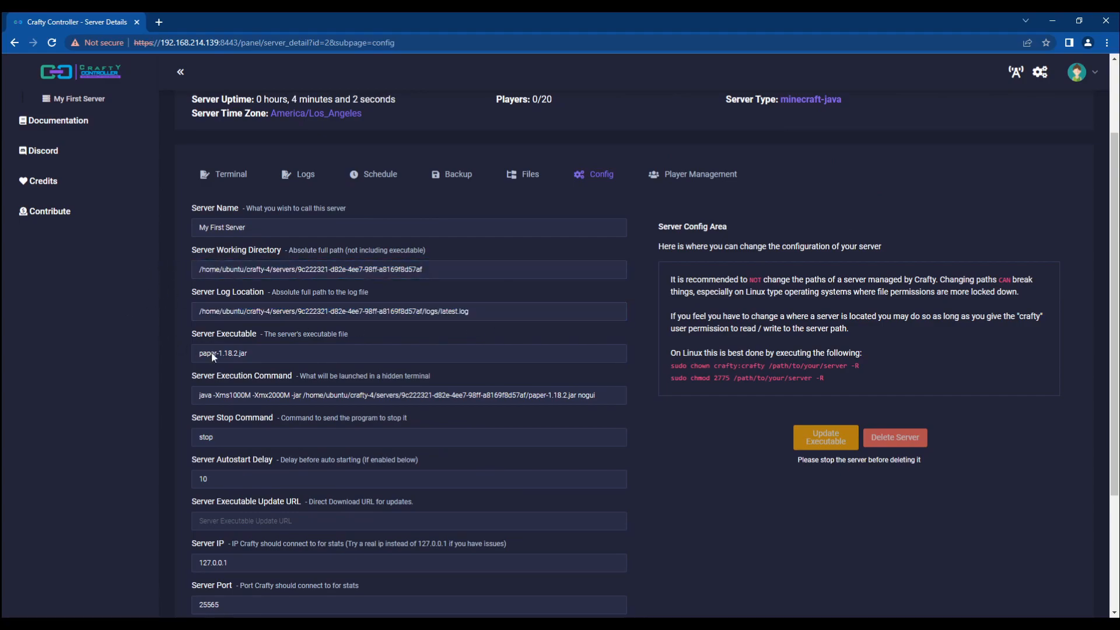
triple_click(444, 313)
left_click_drag(485, 312, 131, 313)
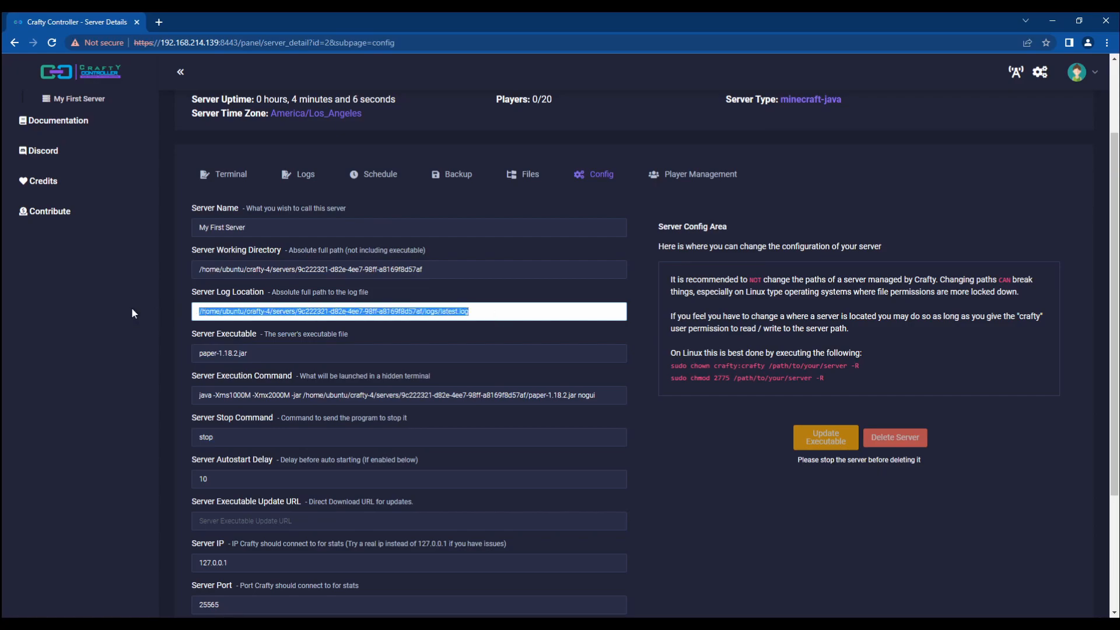
left_click(247, 310)
triple_click(348, 309)
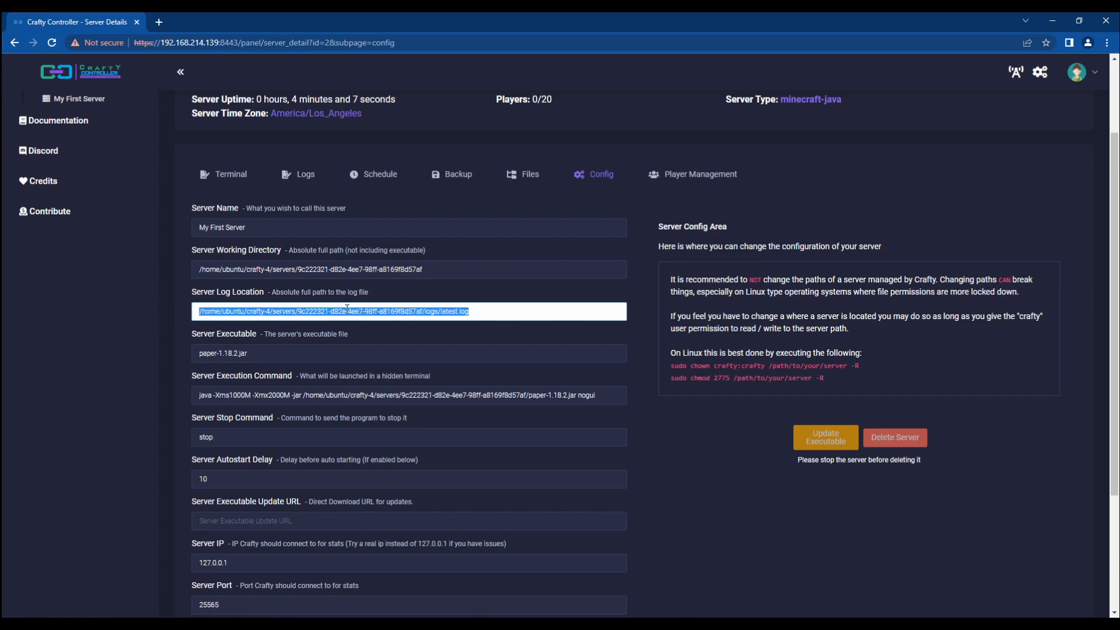
left_click(434, 314)
left_click_drag(525, 312, 200, 307)
triple_click(312, 311)
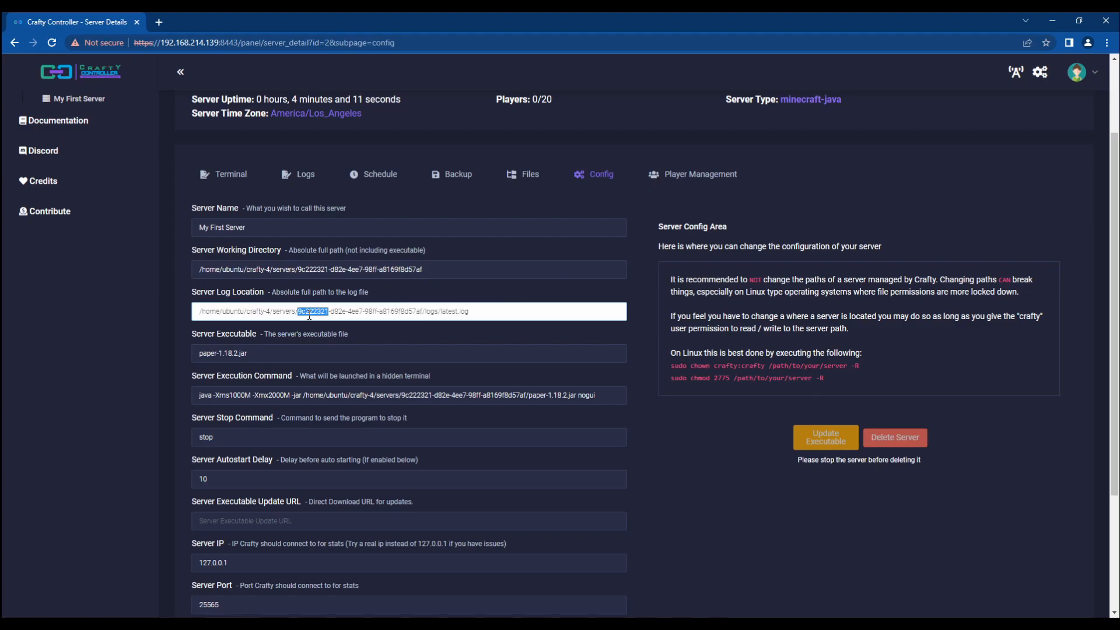
left_click(494, 315)
left_click_drag(473, 314, 438, 318)
left_click(456, 318)
left_click(228, 176)
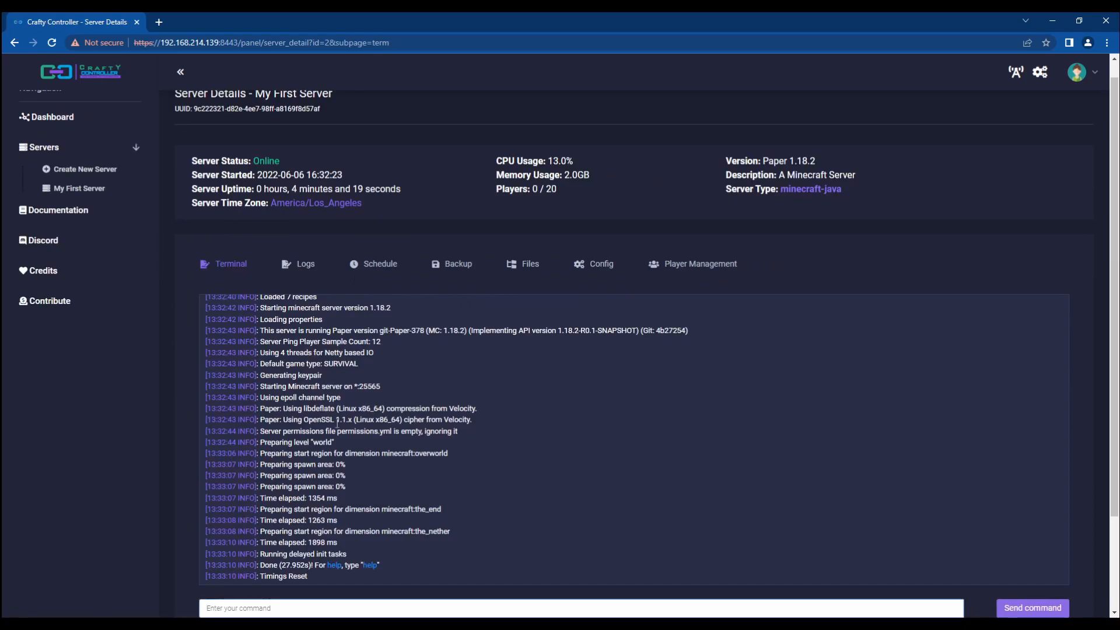
Step: Review the terminal output, including the Time elapsed: 1898 ms line
scroll(327, 429, "down", 3)
scroll(405, 367, "up", 5)
scroll(362, 387, "down", 5)
scroll(181, 401, "up", 1)
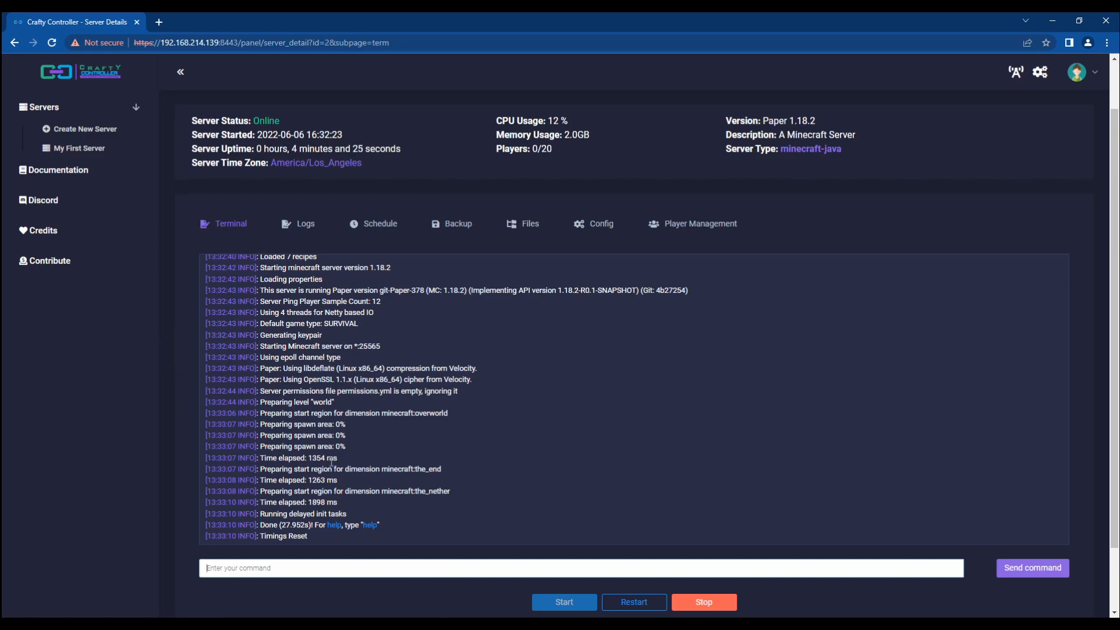
triple_click(315, 496)
triple_click(325, 506)
left_click(308, 518)
left_click_drag(327, 541, 208, 561)
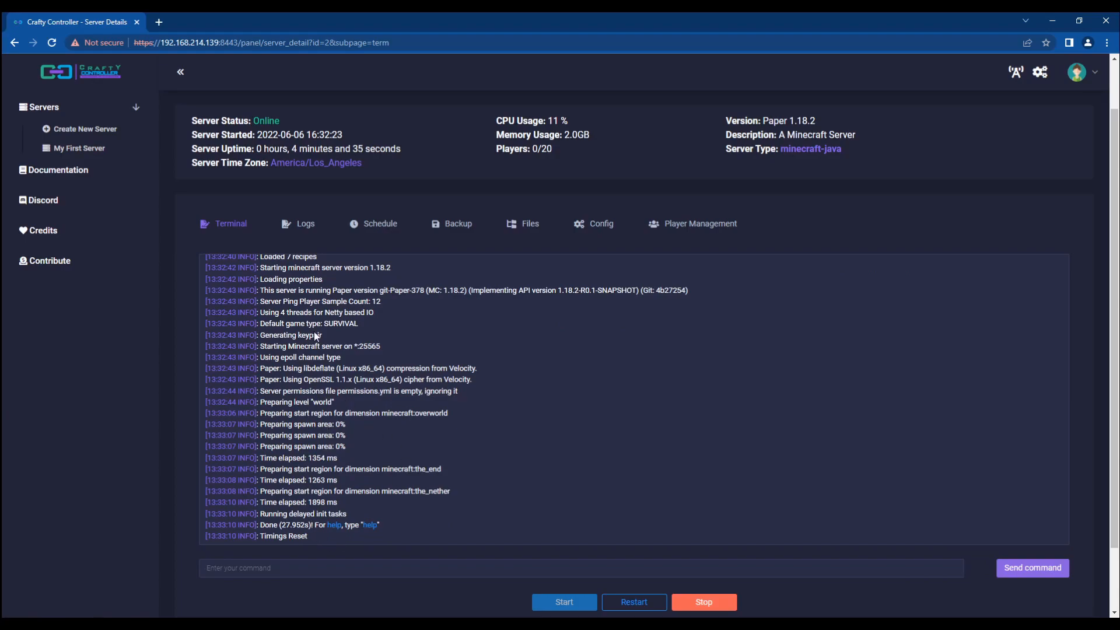
Step: View the full server log, go back to the terminal, then bring up the Config settings page
left_click(301, 233)
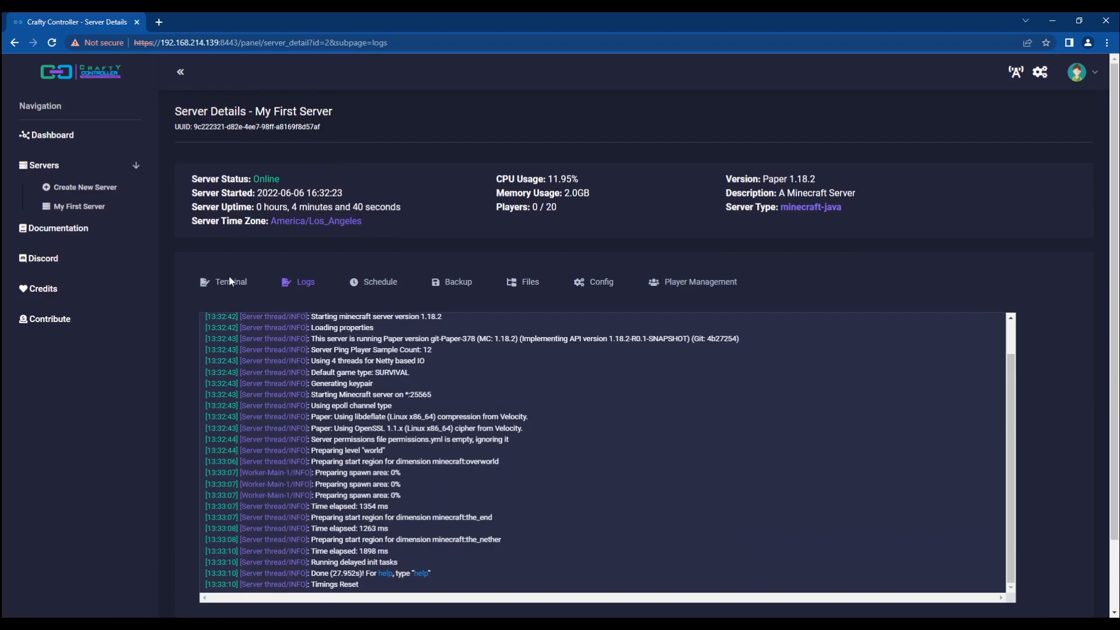
left_click(241, 289)
scroll(449, 402, "down", 2)
left_click_drag(475, 445, 245, 293)
left_click(457, 211)
left_click(537, 149)
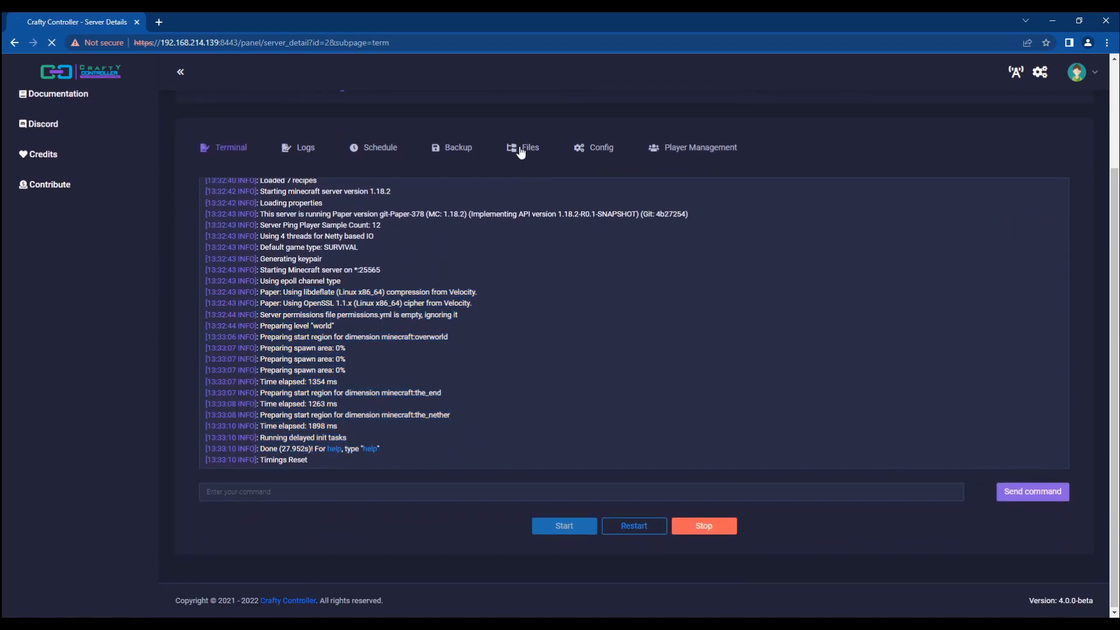
scroll(450, 303, "down", 5)
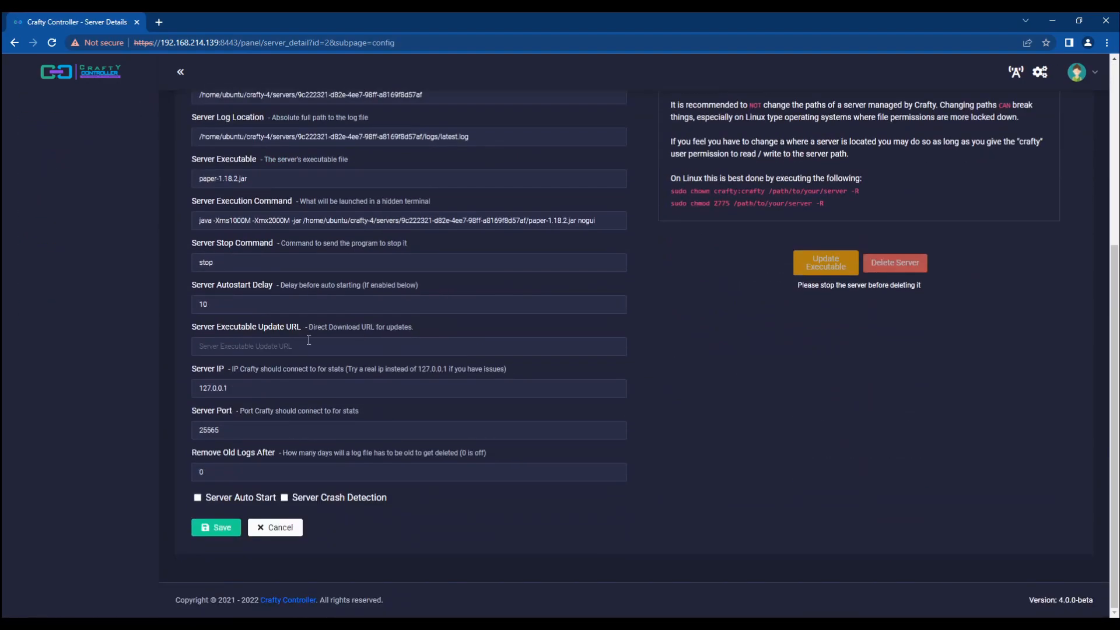
Step: Remove .jar from the Server Executable name and save the configuration
scroll(437, 305, "up", 2)
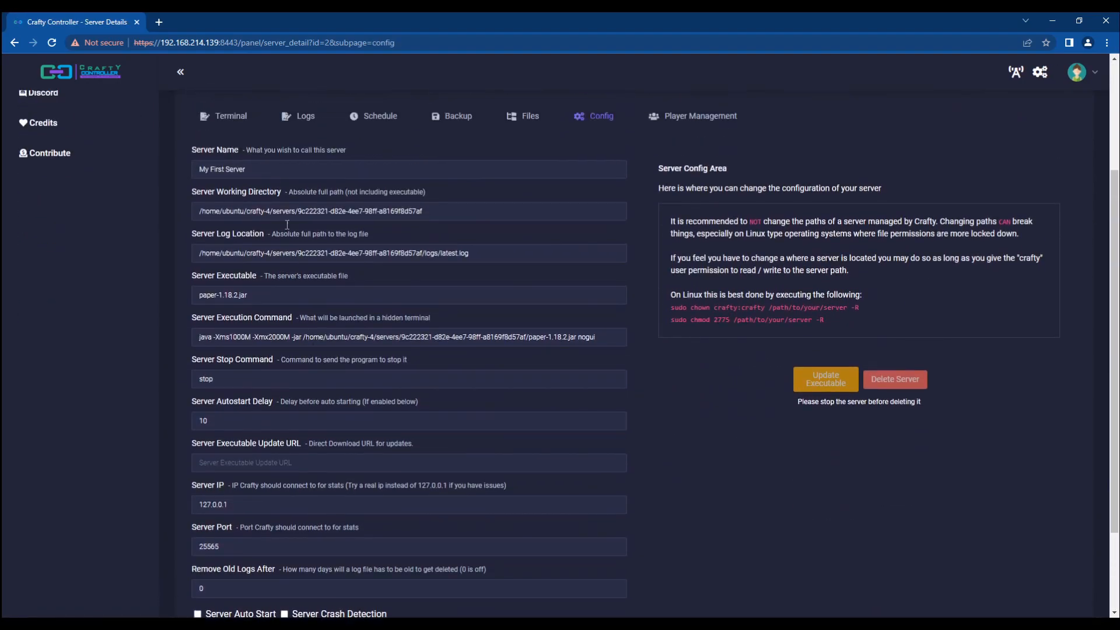
triple_click(238, 294)
left_click_drag(293, 298, 171, 293)
left_click(166, 292)
left_click(259, 300)
left_click_drag(259, 300, 191, 303)
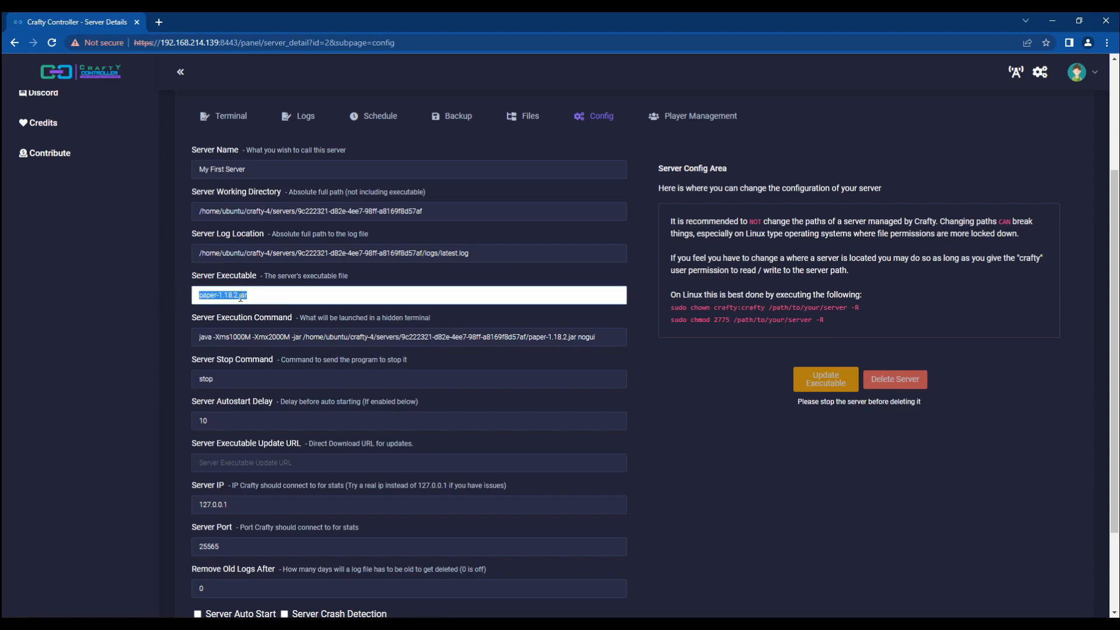
left_click(155, 303)
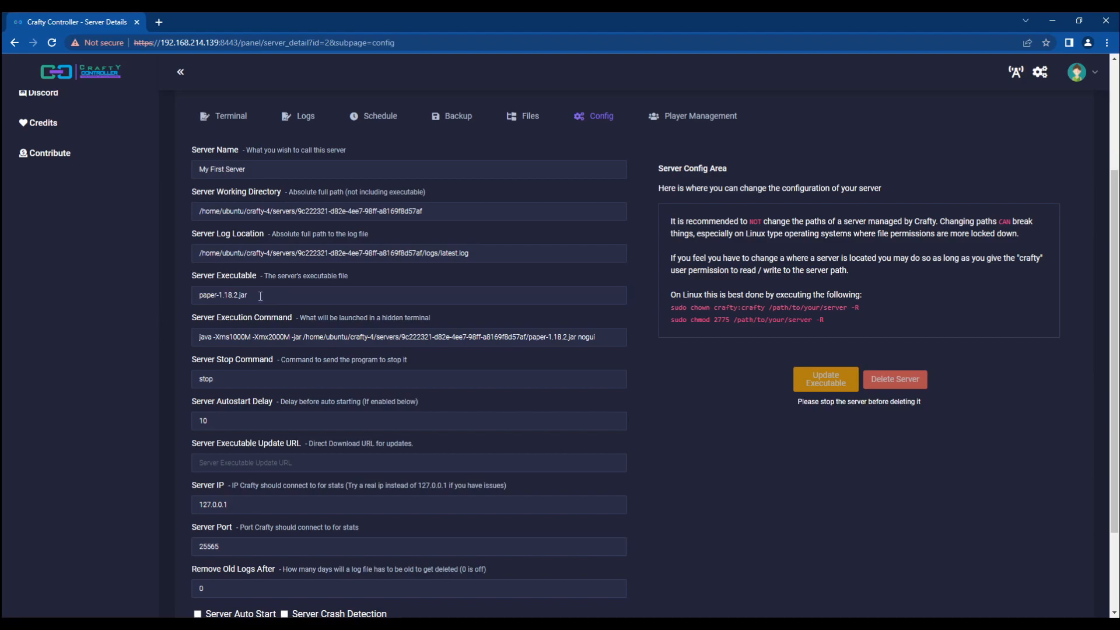
left_click(261, 296)
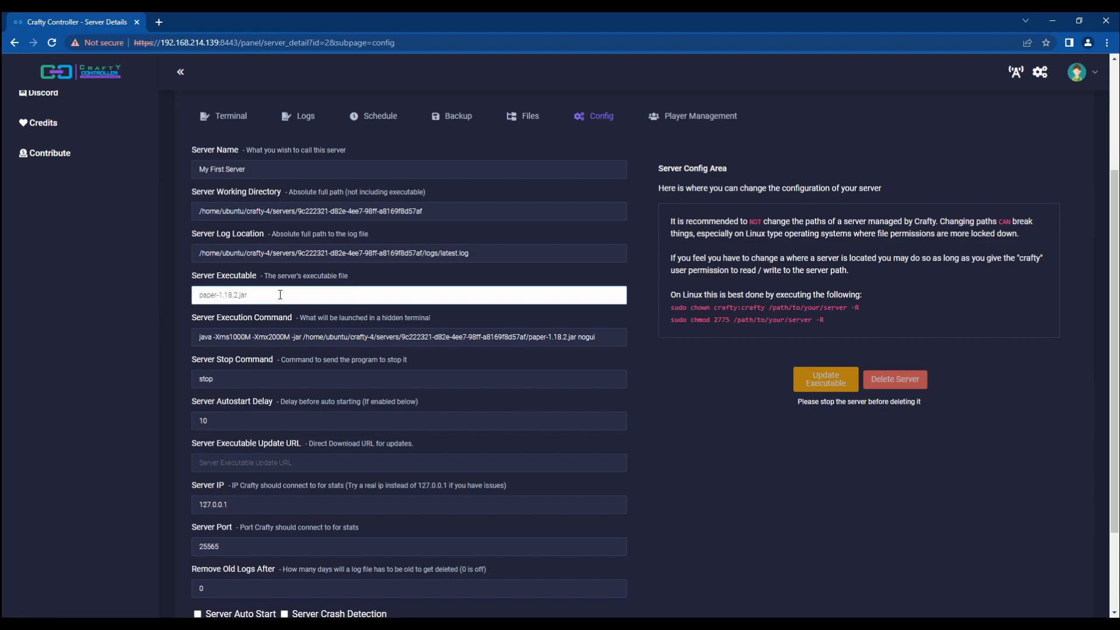
key("ctrl+shift+Left")
left_click(280, 295)
key("BackSpace")
key("BackSpace")
key("BackSpace")
key("BackSpace")
scroll(108, 321, "down", 3)
left_click(205, 521)
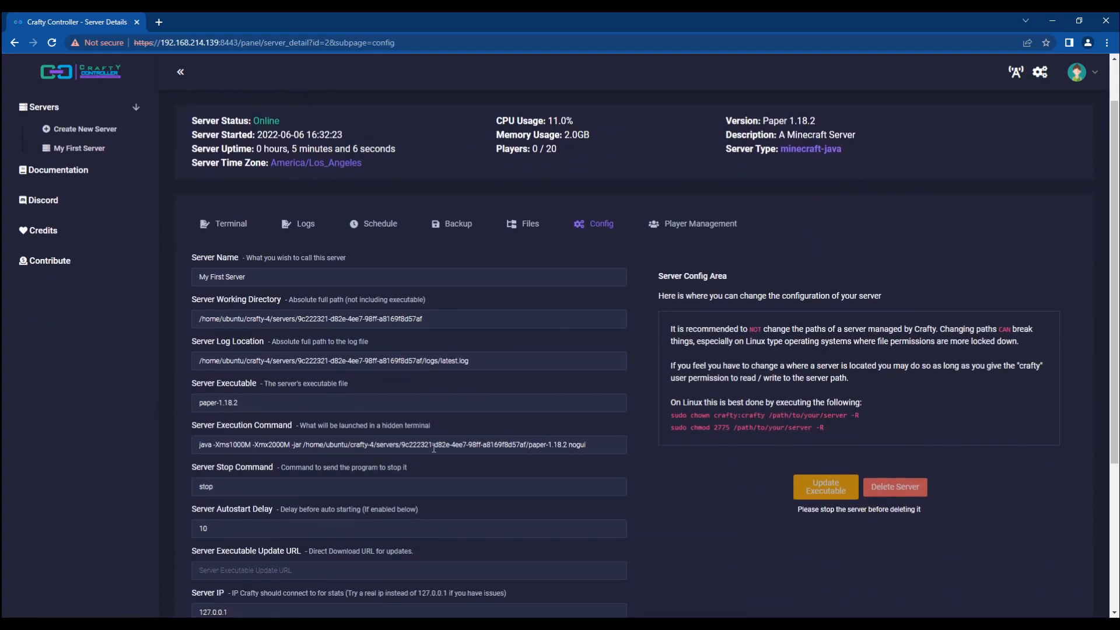
Step: Restore the Server Executable to paper-1.18.2.jar and save again
left_click(565, 448)
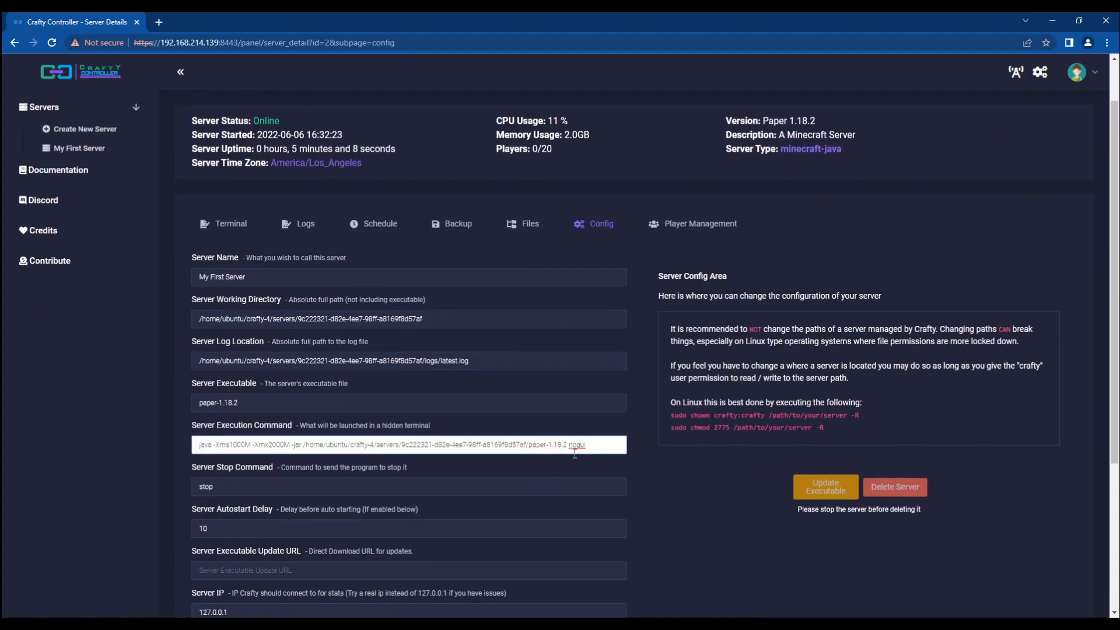
left_click_drag(568, 445, 530, 446)
left_click(368, 407)
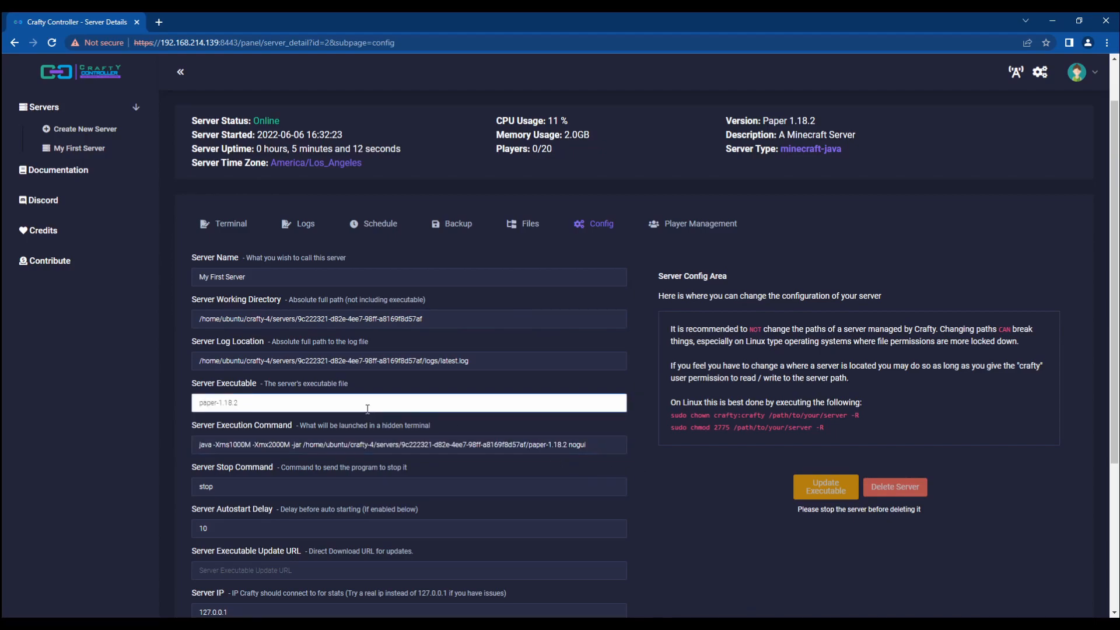
type(".jar")
scroll(376, 420, "down", 5)
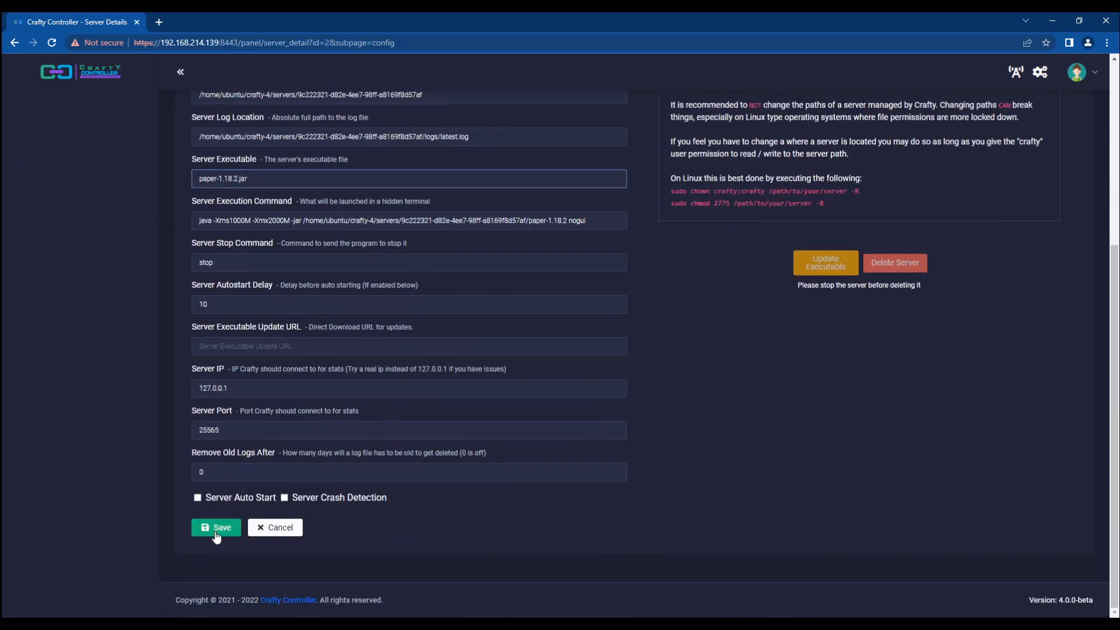
left_click(216, 527)
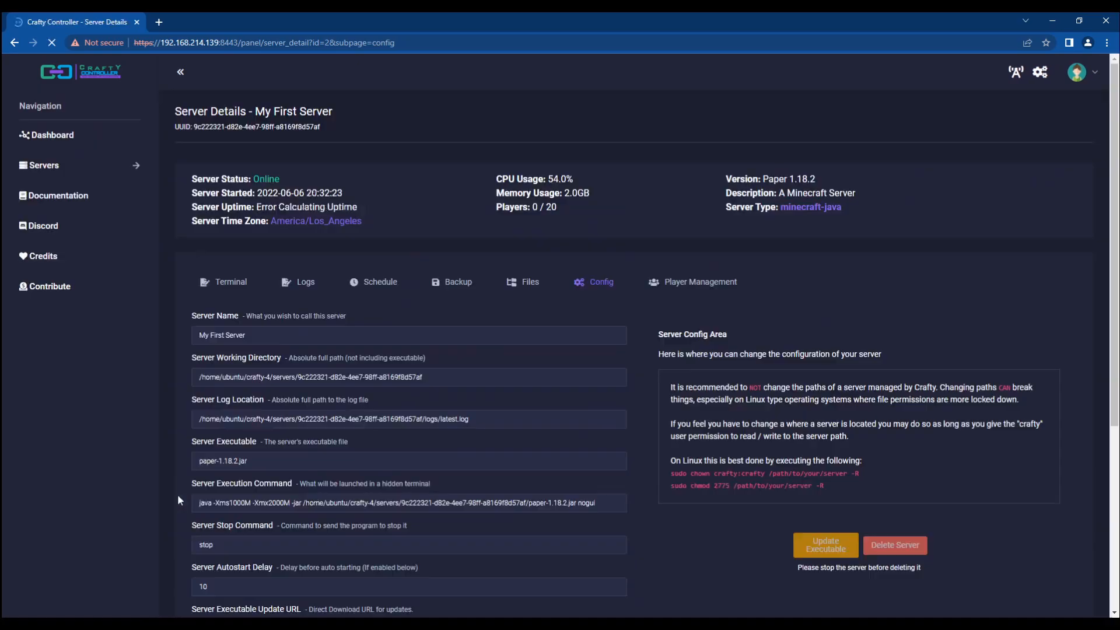
Step: Check the execution command ends in paper-1.18.2.jar nogui against the executable field
left_click(575, 504)
key("Left")
key("Left")
key("Left")
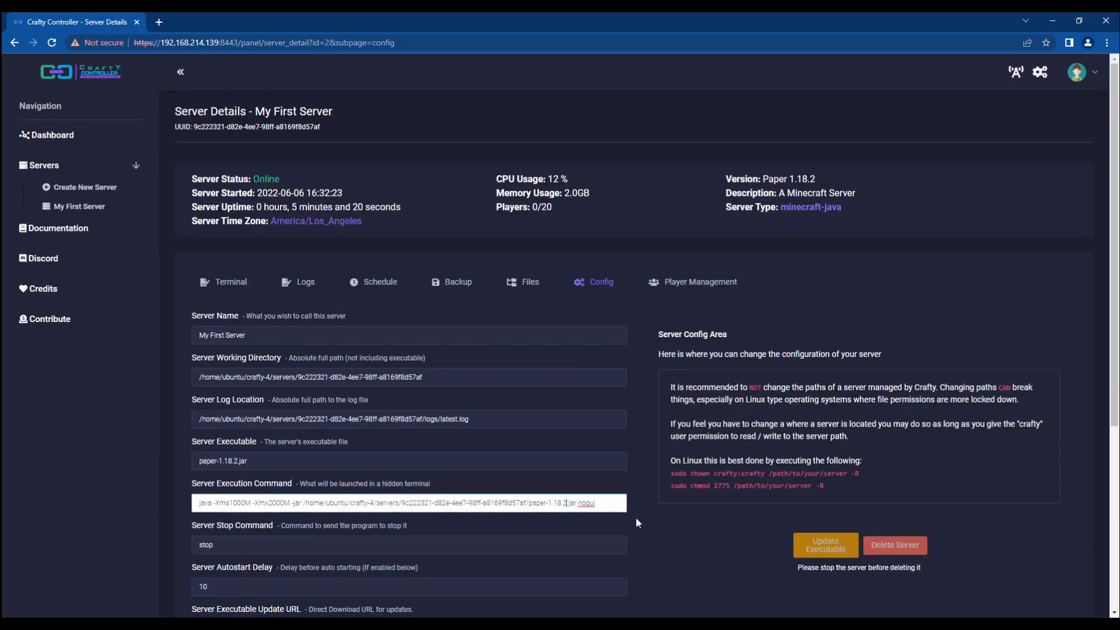
left_click(251, 461)
key("ctrl+a")
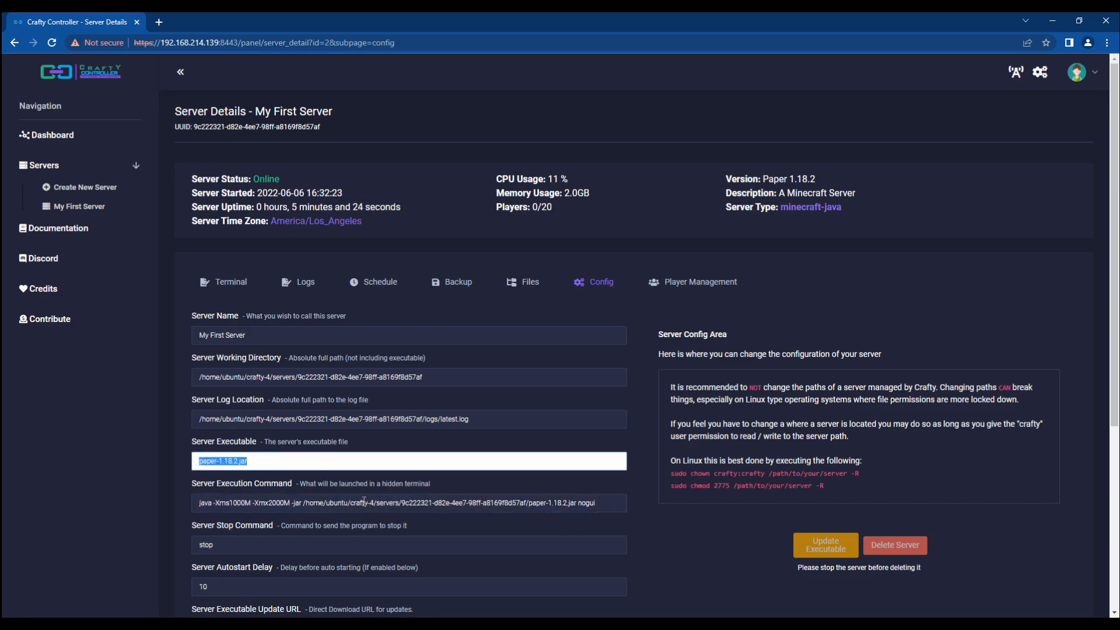
left_click(368, 501)
key("ctrl+a")
left_click(274, 455)
triple_click(276, 457)
left_click_drag(307, 467, 173, 461)
left_click(155, 459)
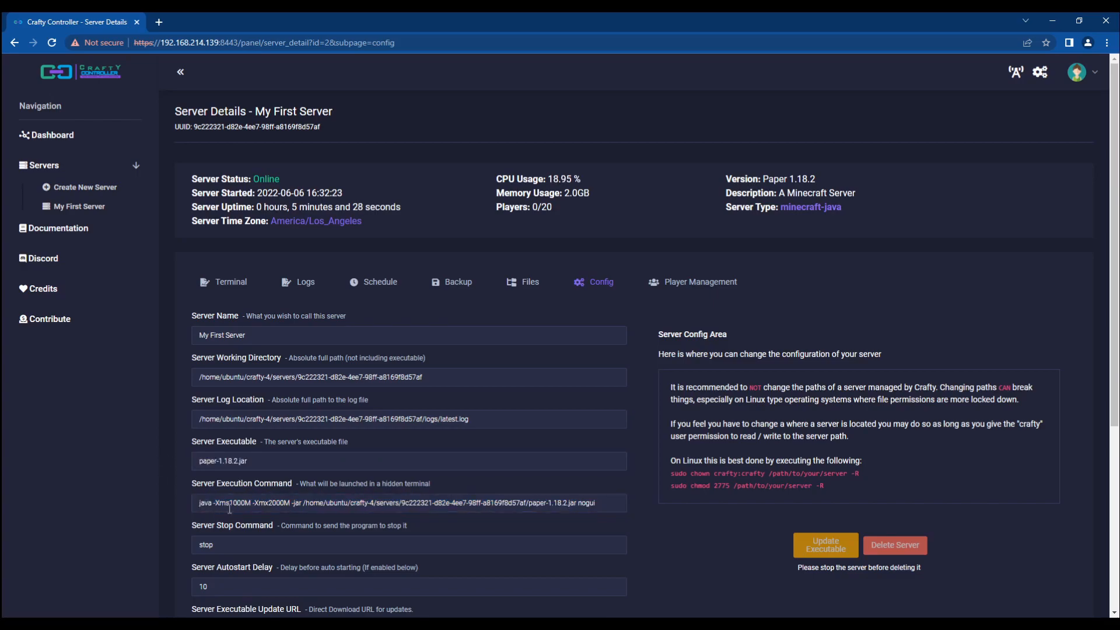
Step: Retype the stop command as 'stop'
scroll(210, 478, "down", 2)
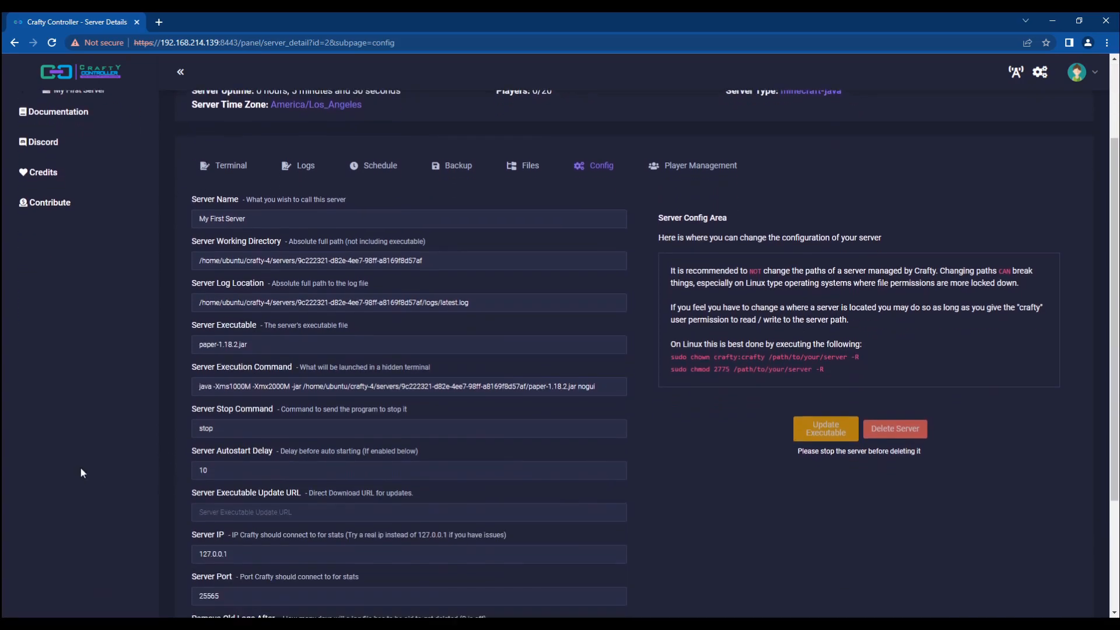
double_click(206, 429)
key("BackSpace")
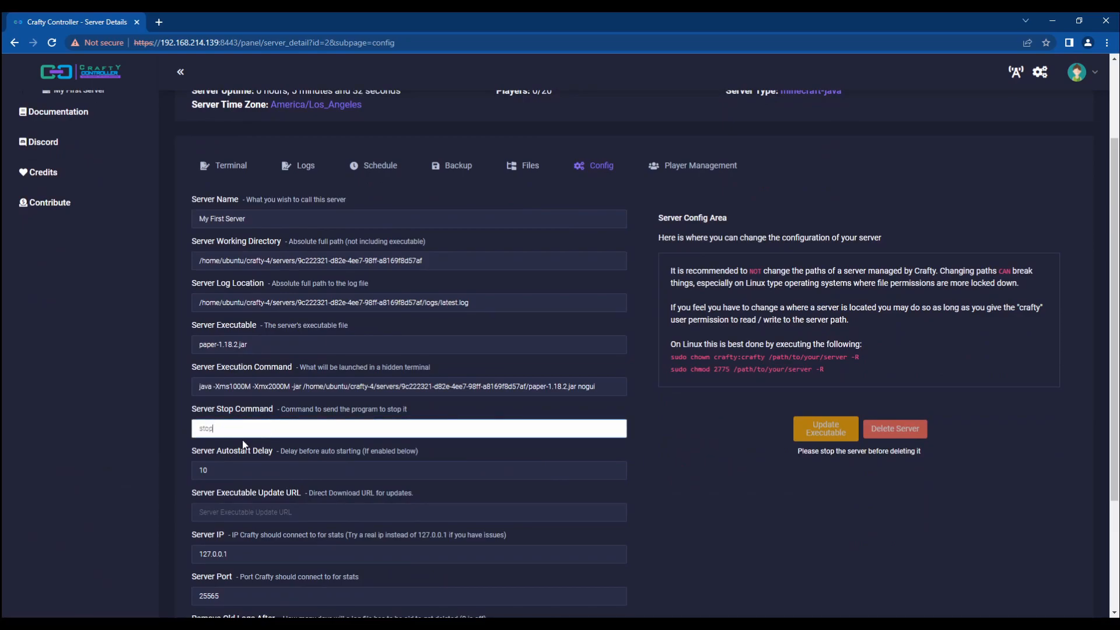
type("stop")
left_click(151, 426)
double_click(292, 436)
Step: Review the autostart delay of 10 and the executable update URL field
scroll(275, 421, "down", 1)
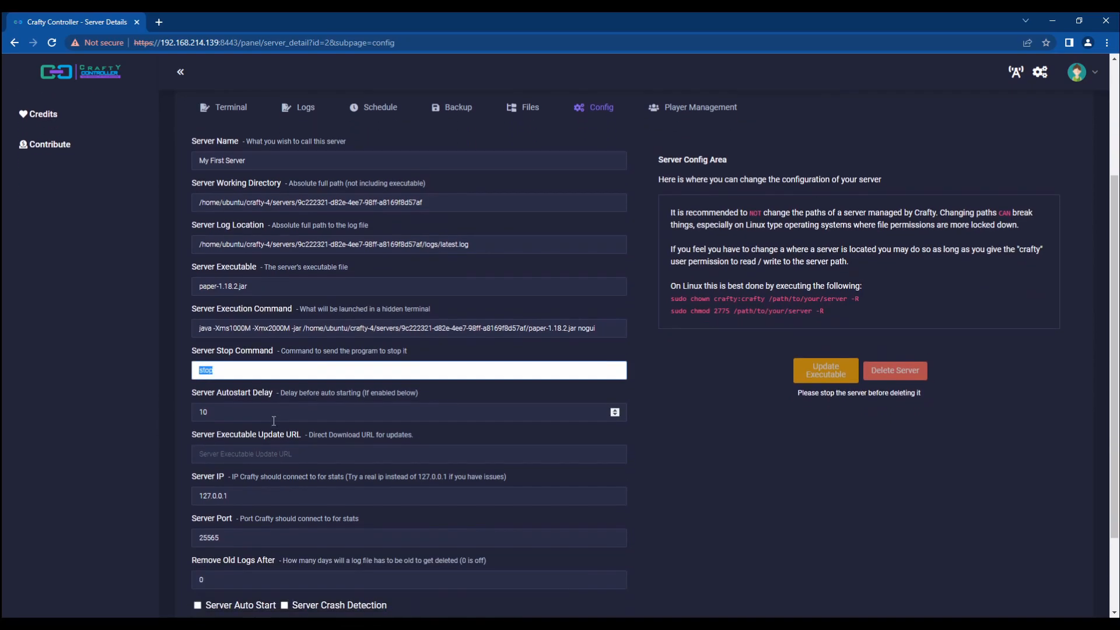
left_click(249, 416)
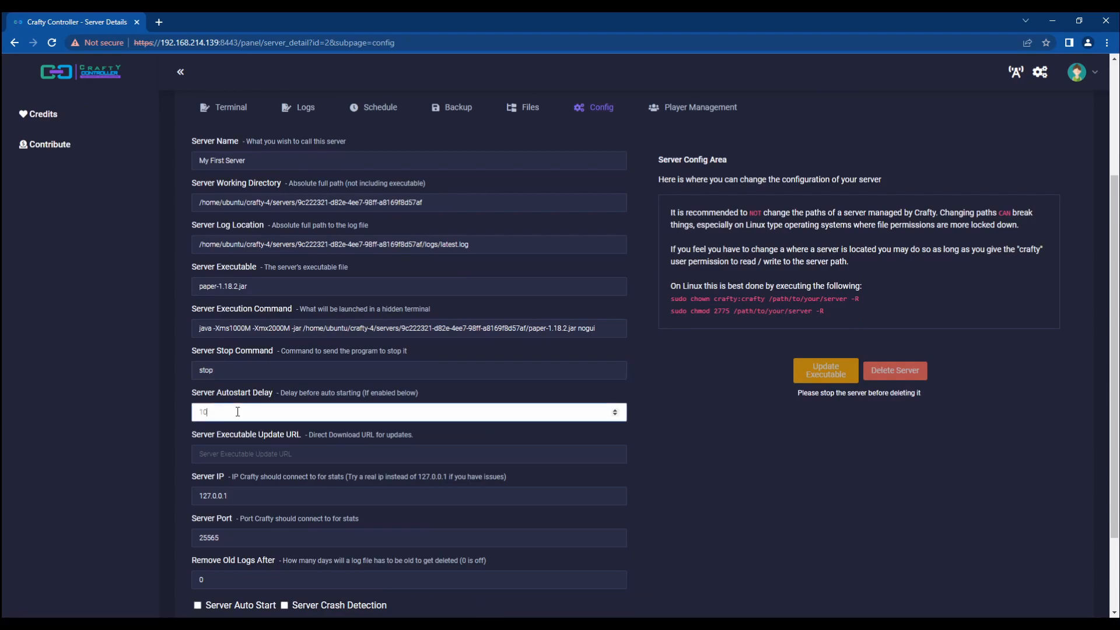
left_click(159, 411)
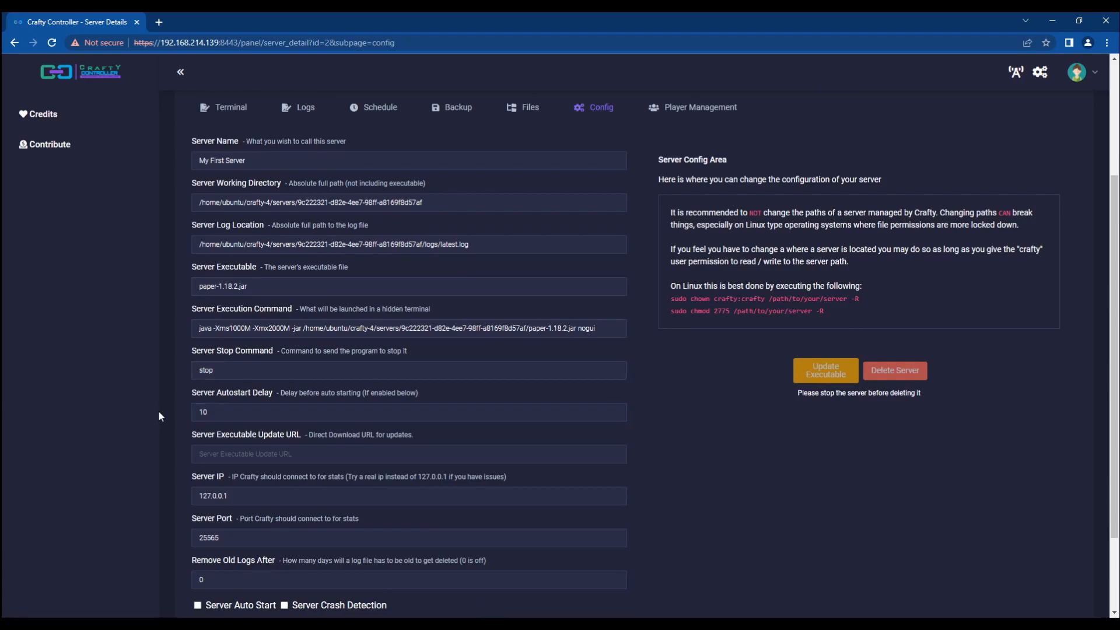
double_click(222, 411)
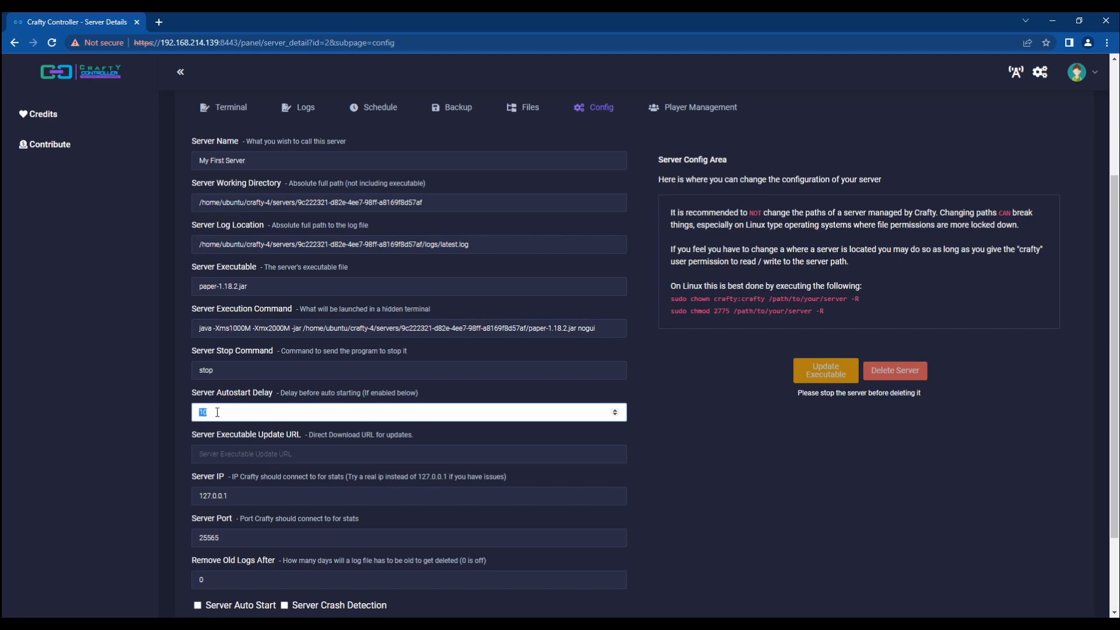
scroll(233, 429, "down", 1)
left_click(240, 401)
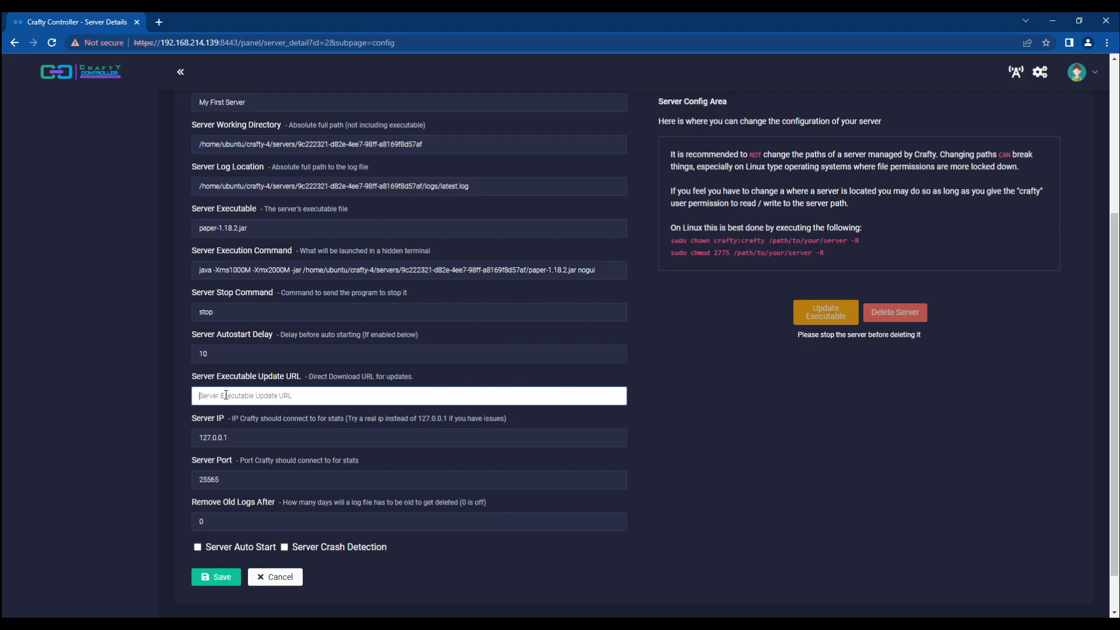
Step: Inspect the server IP 127.0.0.1, the server port and the old-logs retention value 0
double_click(251, 437)
left_click(245, 440)
left_click_drag(245, 441, 118, 442)
left_click(118, 442)
left_click_drag(248, 441, 183, 446)
left_click(188, 448)
double_click(247, 437)
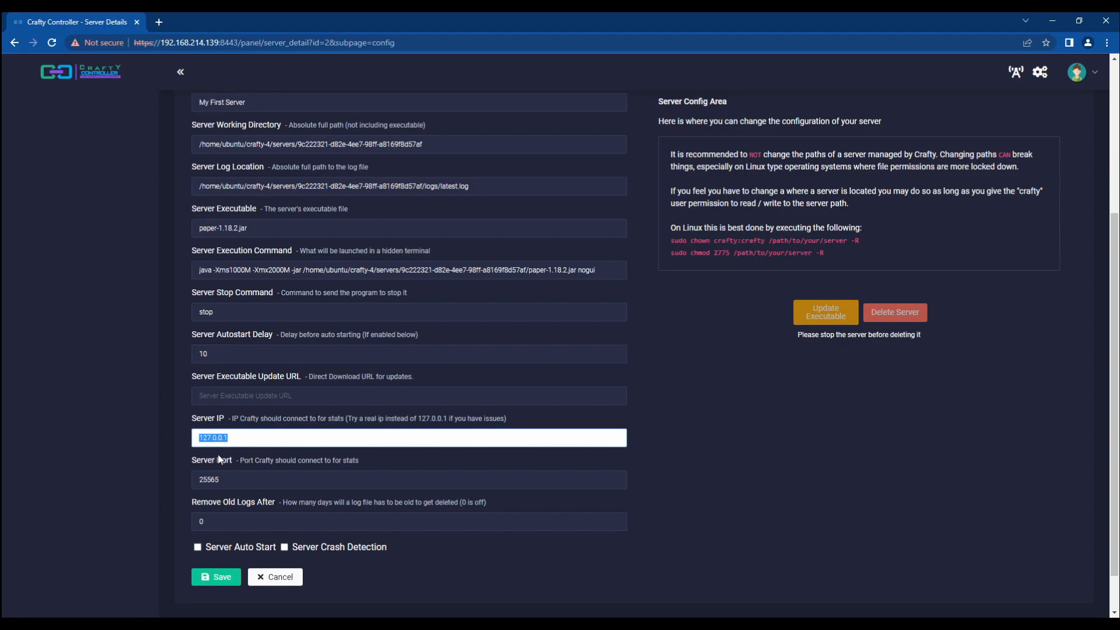
double_click(230, 480)
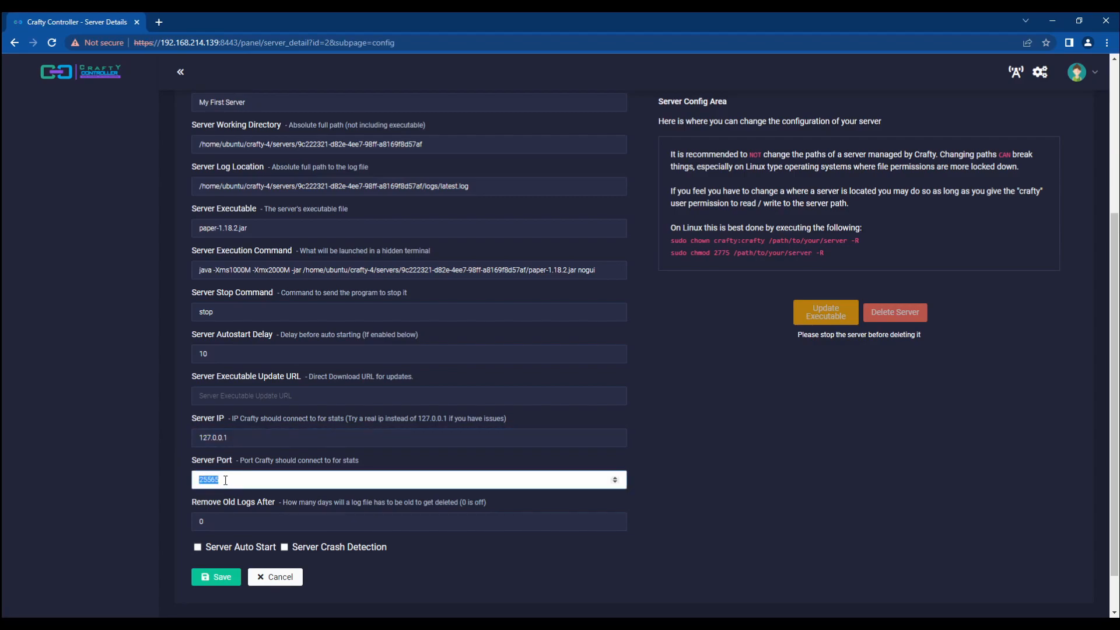
key("BackSpace")
left_click(221, 523)
left_click(128, 515)
left_click_drag(248, 521, 165, 531)
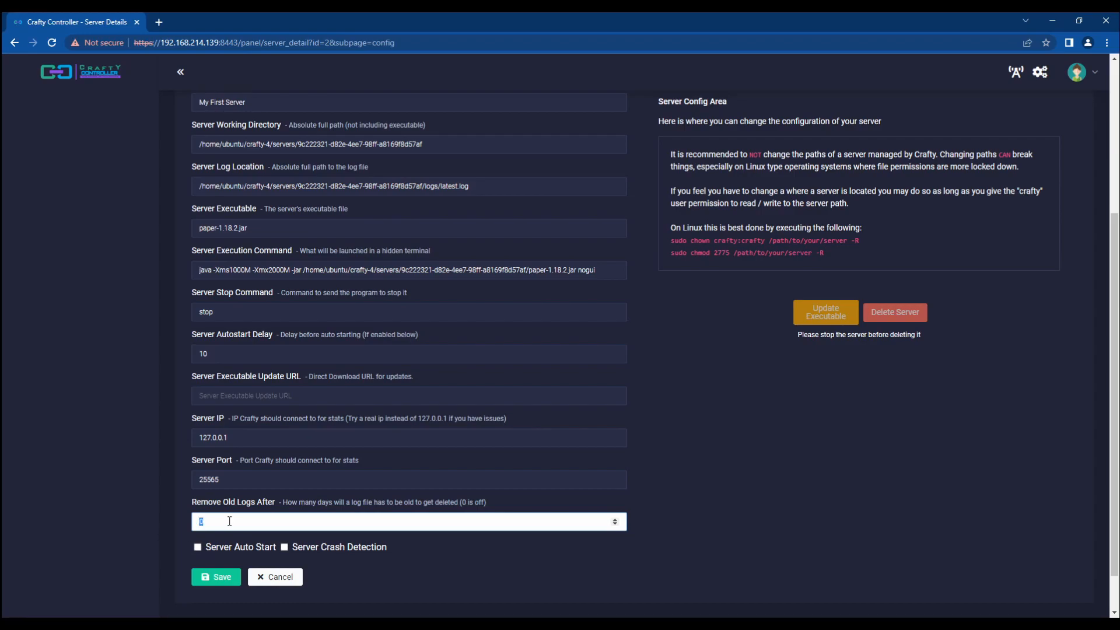
left_click(114, 517)
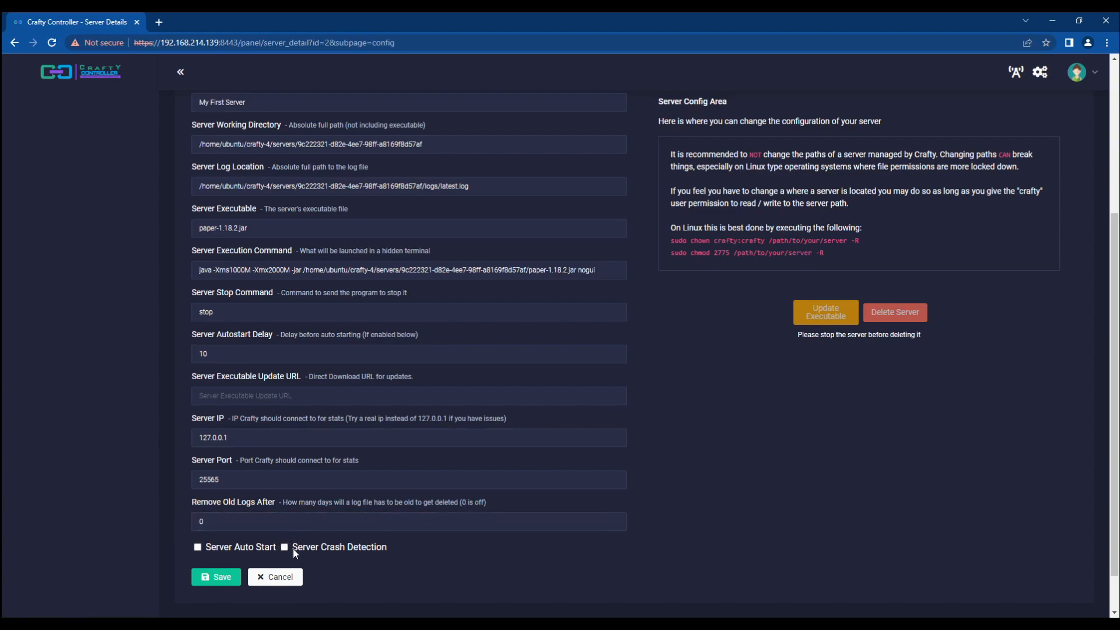
Step: Enable Server Auto Start, save the config, and view Player Management
left_click(197, 547)
left_click(217, 577)
left_click(680, 286)
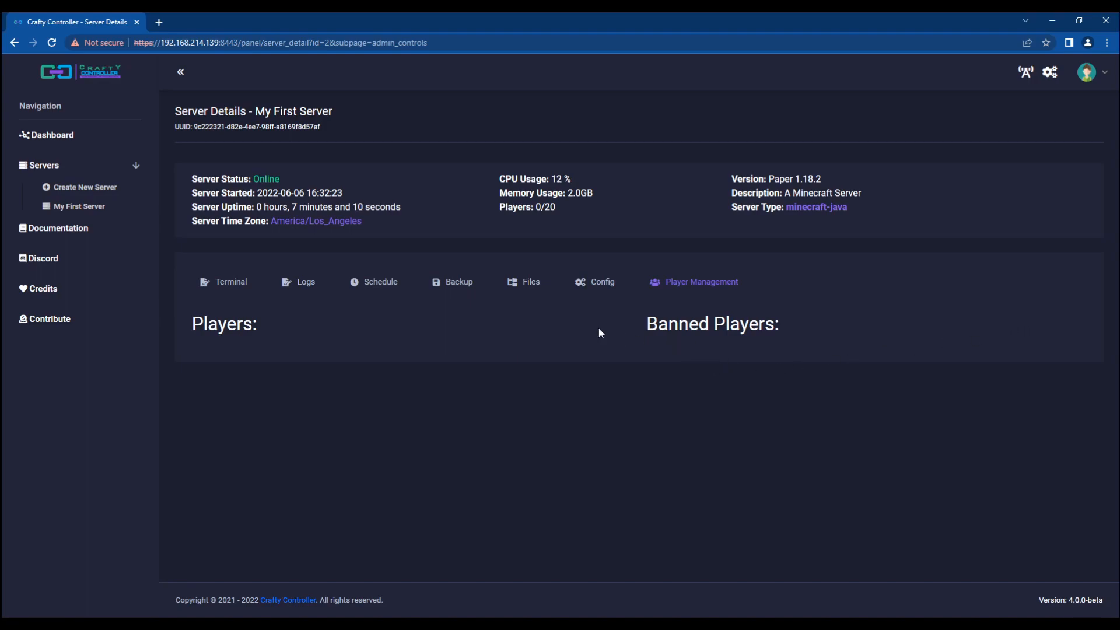
Step: Return to the Dashboard to see My First Server online with 0/20 players
left_click(81, 140)
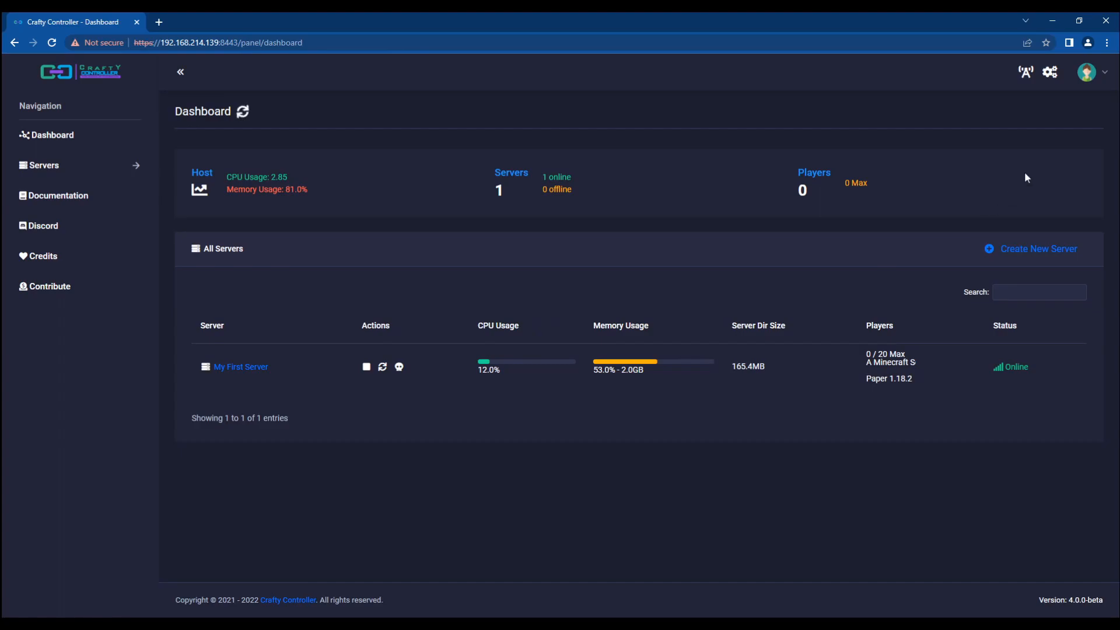
Step: Start a new Paper server and name it 'Test Server'
left_click(1027, 250)
left_click(288, 263)
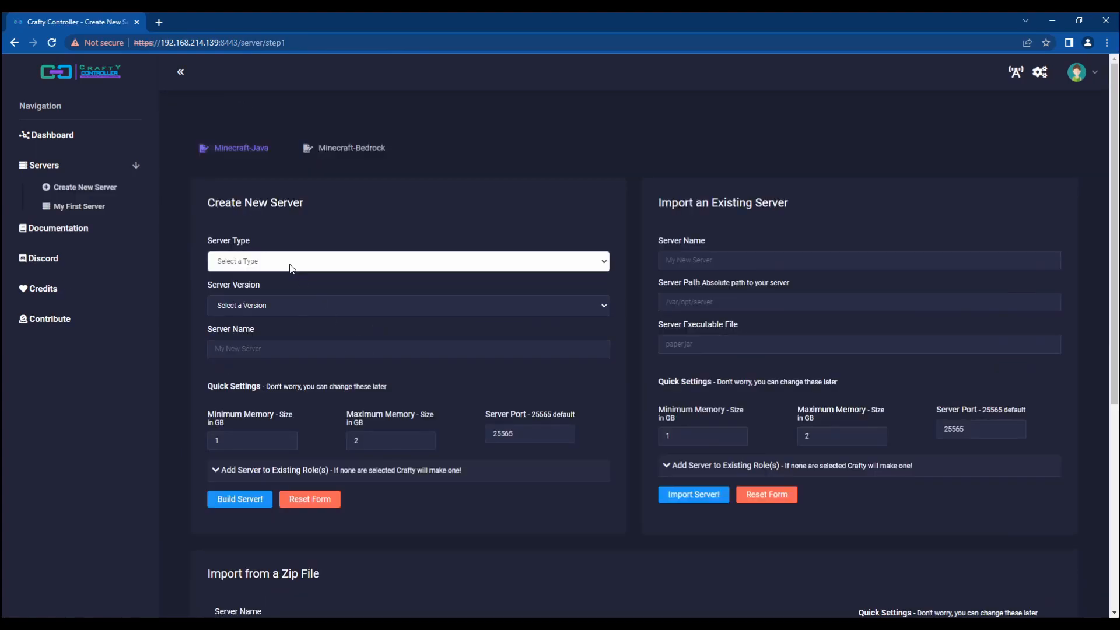
left_click(253, 343)
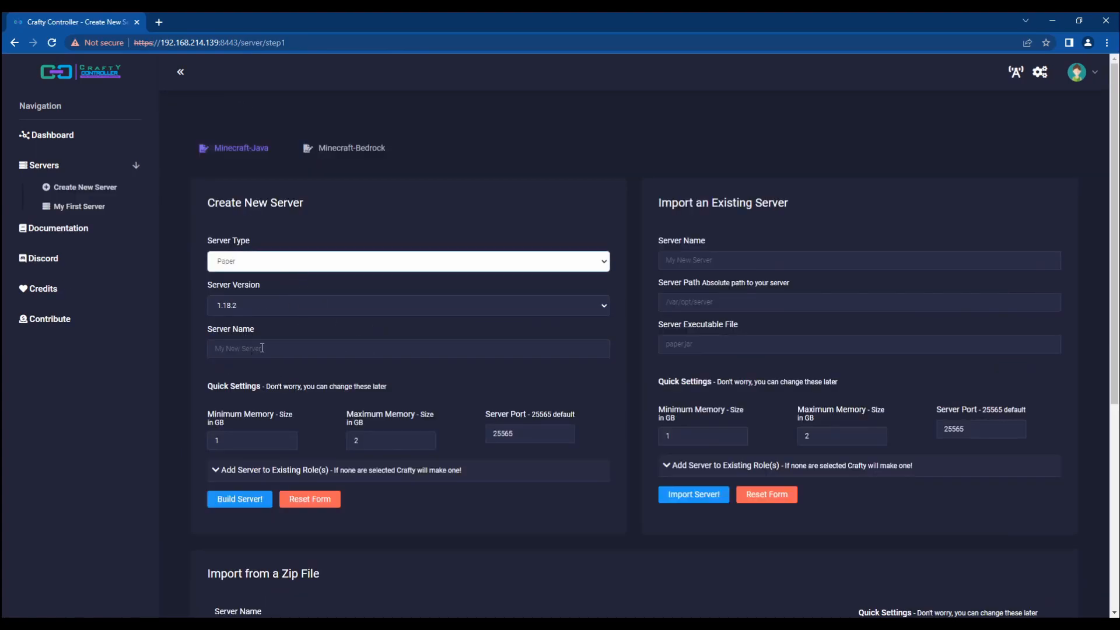
left_click(271, 344)
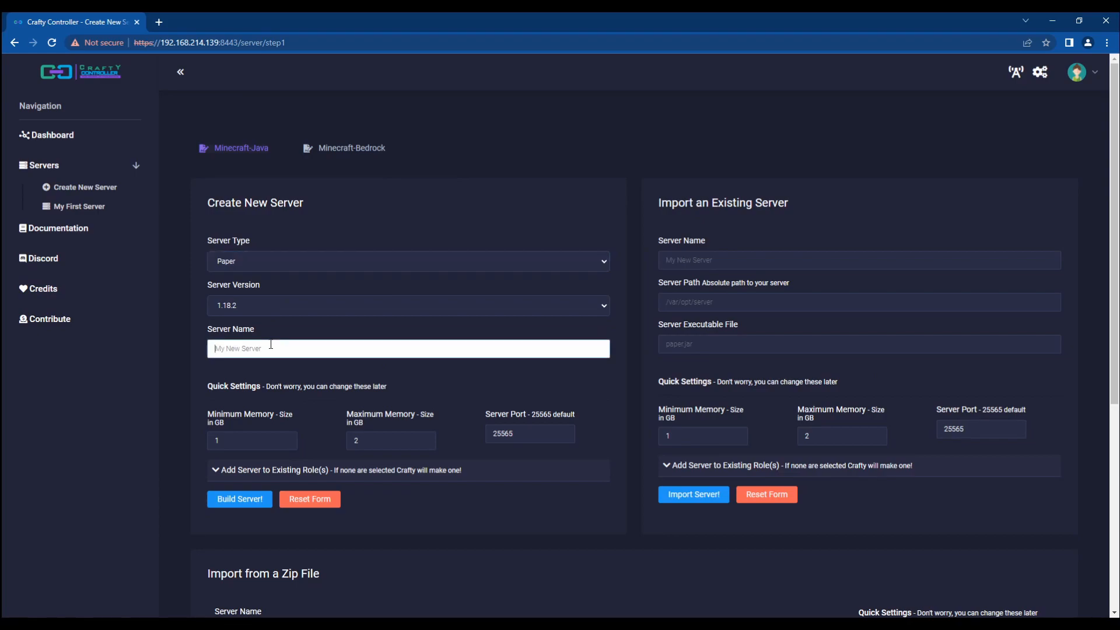
type("Test User")
left_click(523, 437)
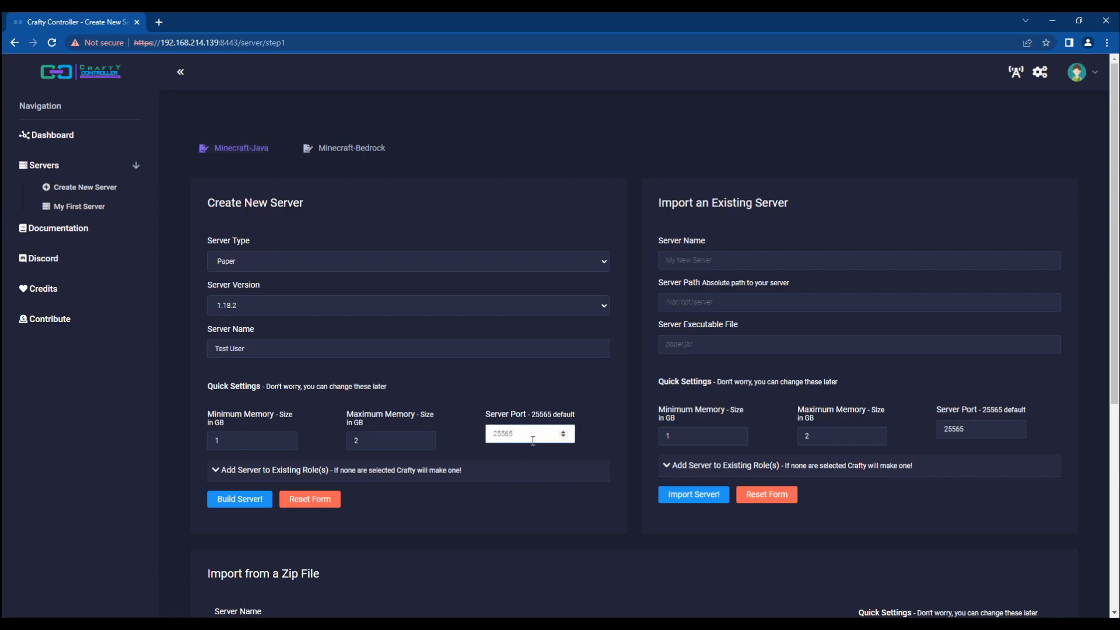
double_click(261, 348)
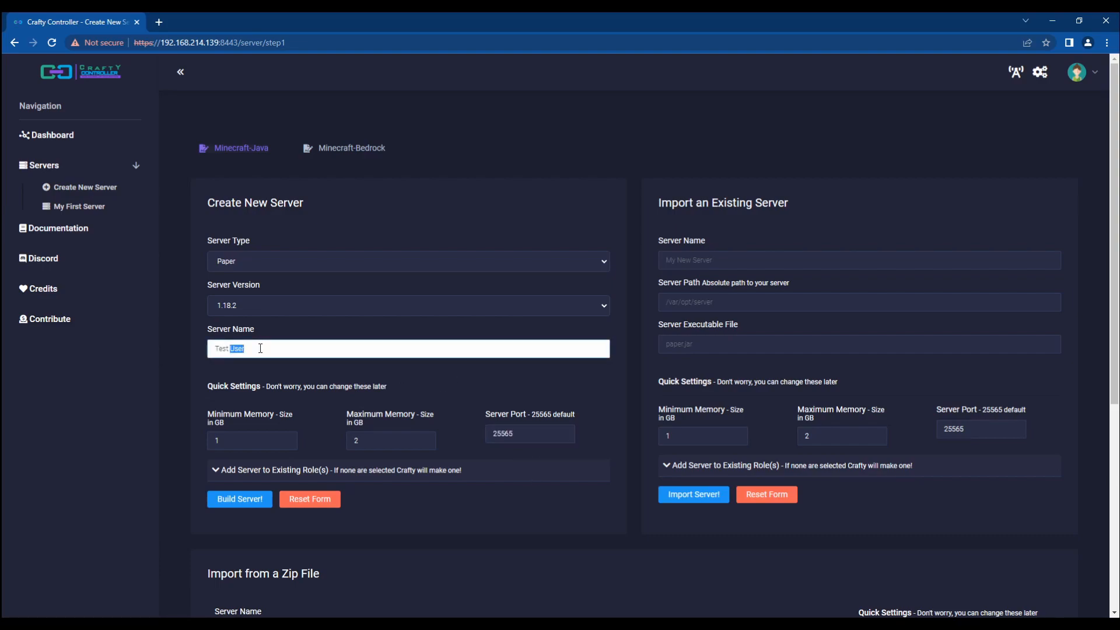
type("Server")
Step: Set the new server's port to 25580 and build it
left_click(520, 428)
key("BackSpace")
key("BackSpace")
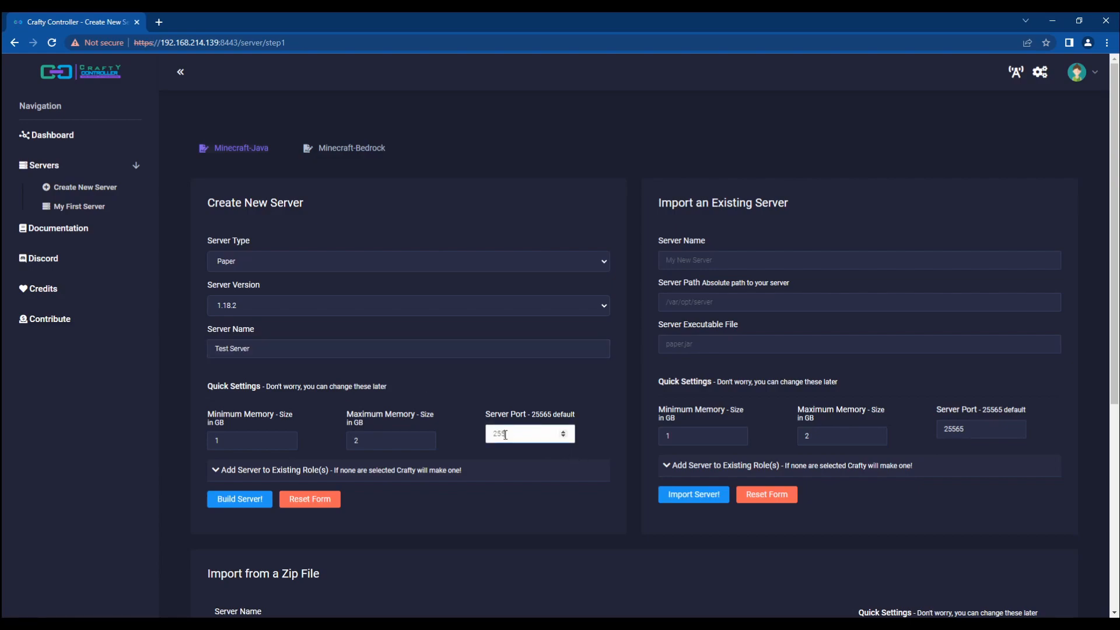
type("80")
left_click(215, 472)
left_click(226, 478)
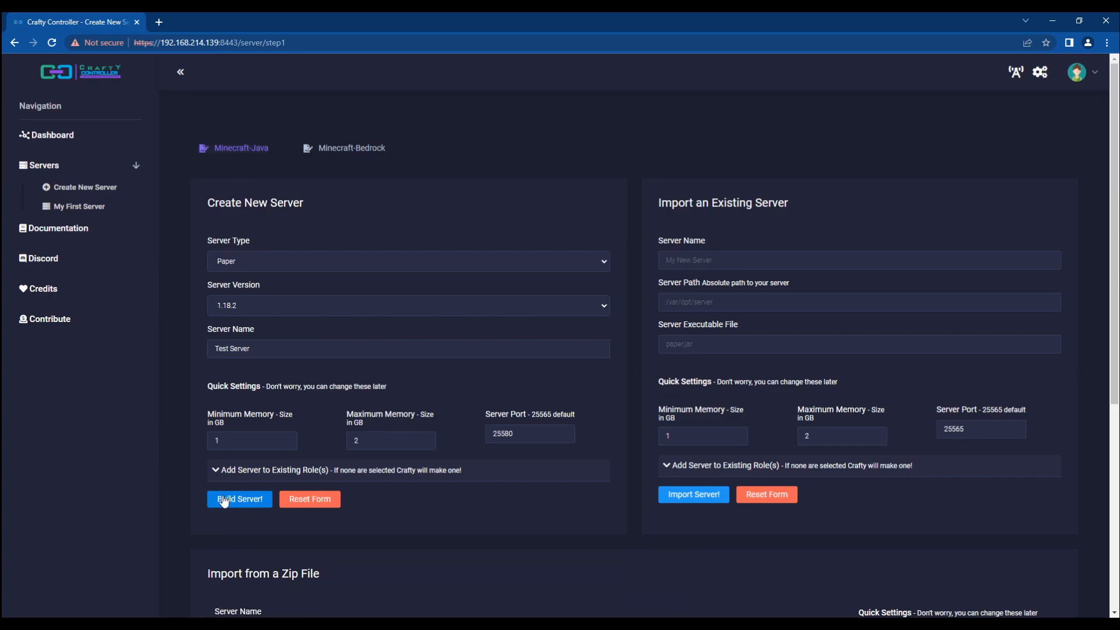
left_click(224, 499)
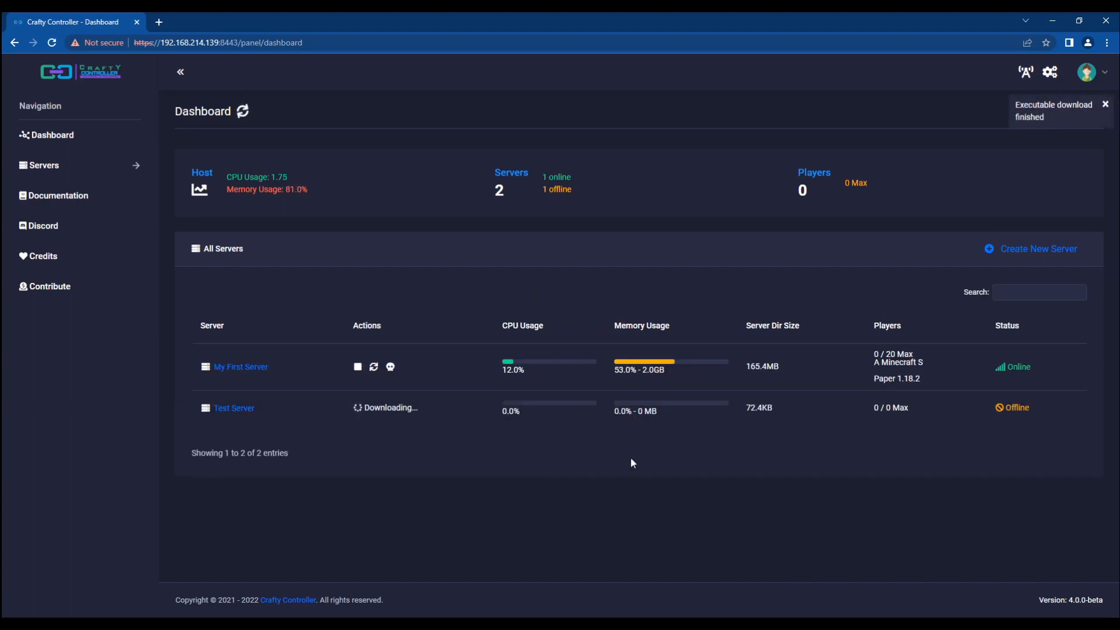
Step: Log out and sign in with the test user's username and password
left_click(1087, 71)
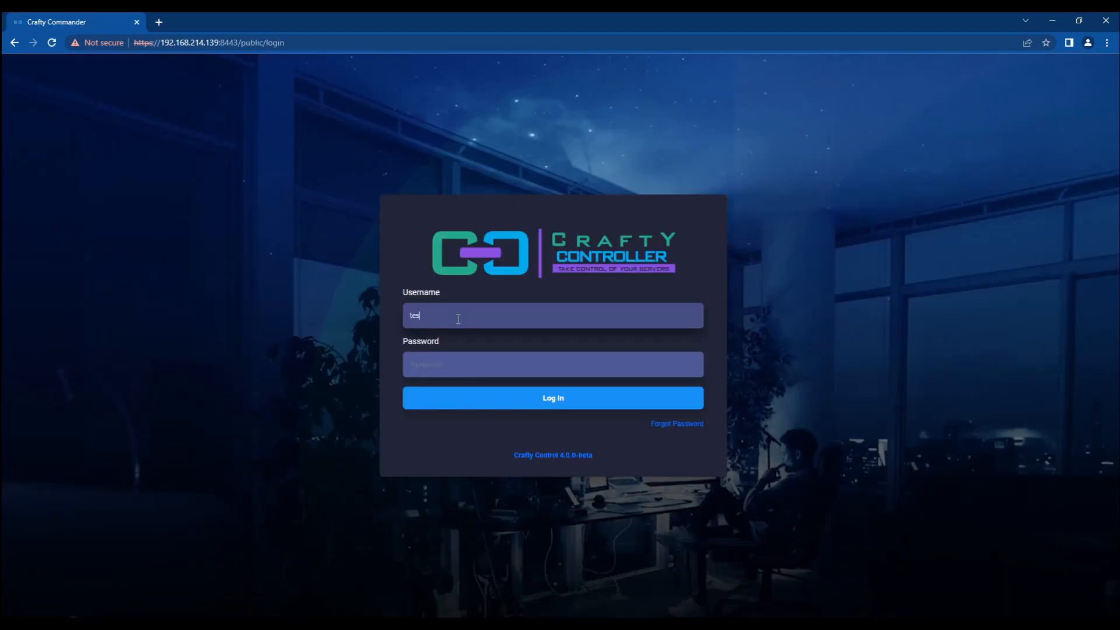
type("stuser")
key("Tab")
type("testuser")
key("Return")
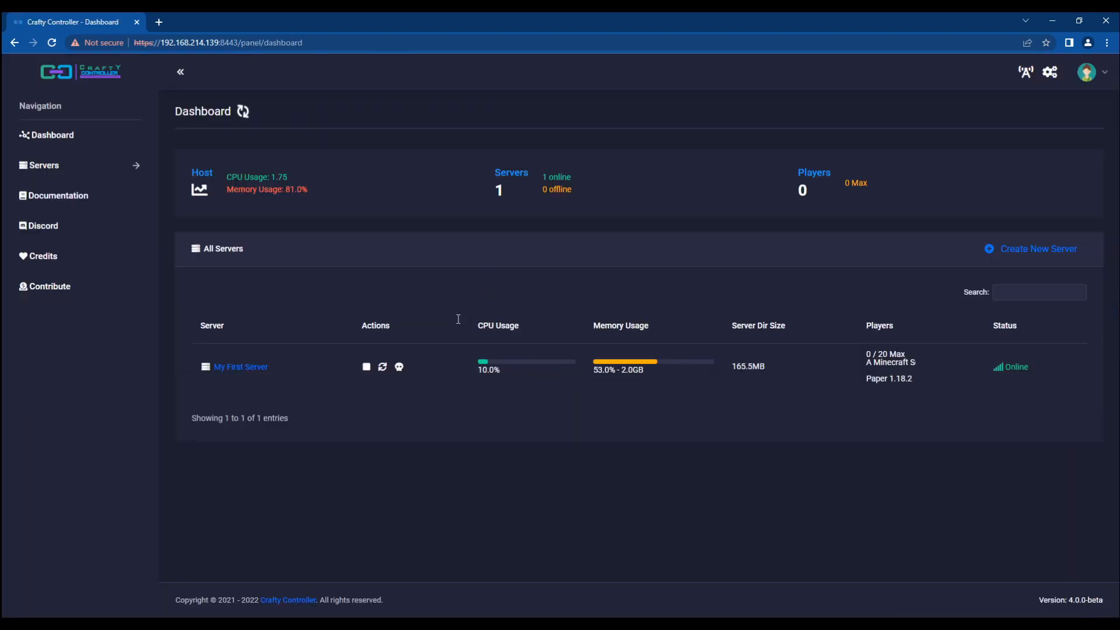
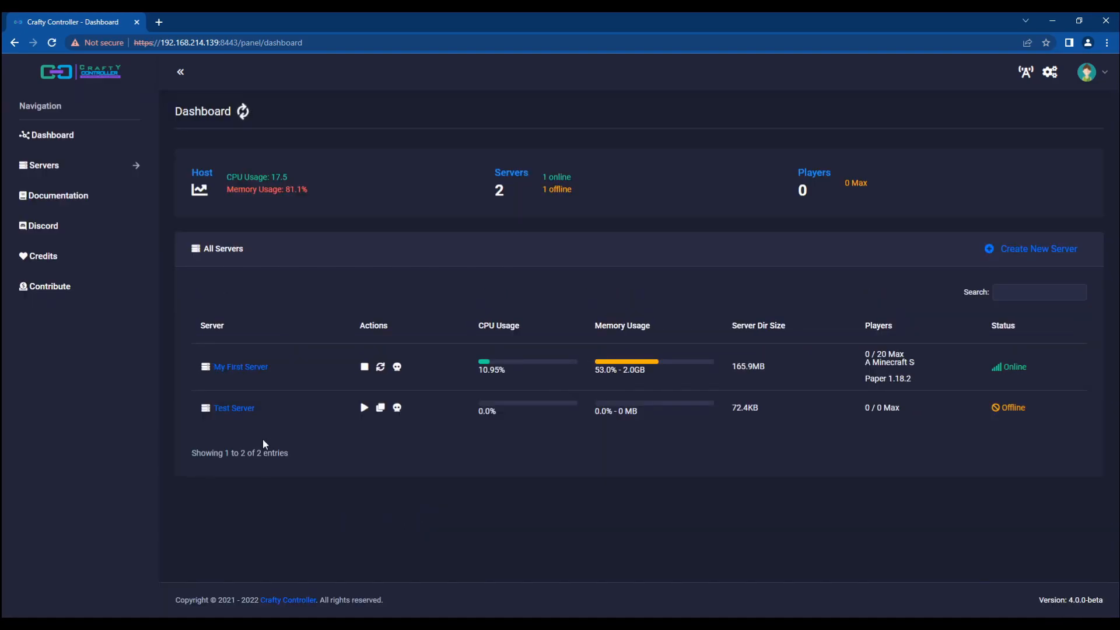
Step: Delete Test Server from its Config tab, confirming removal of its files too
left_click(221, 408)
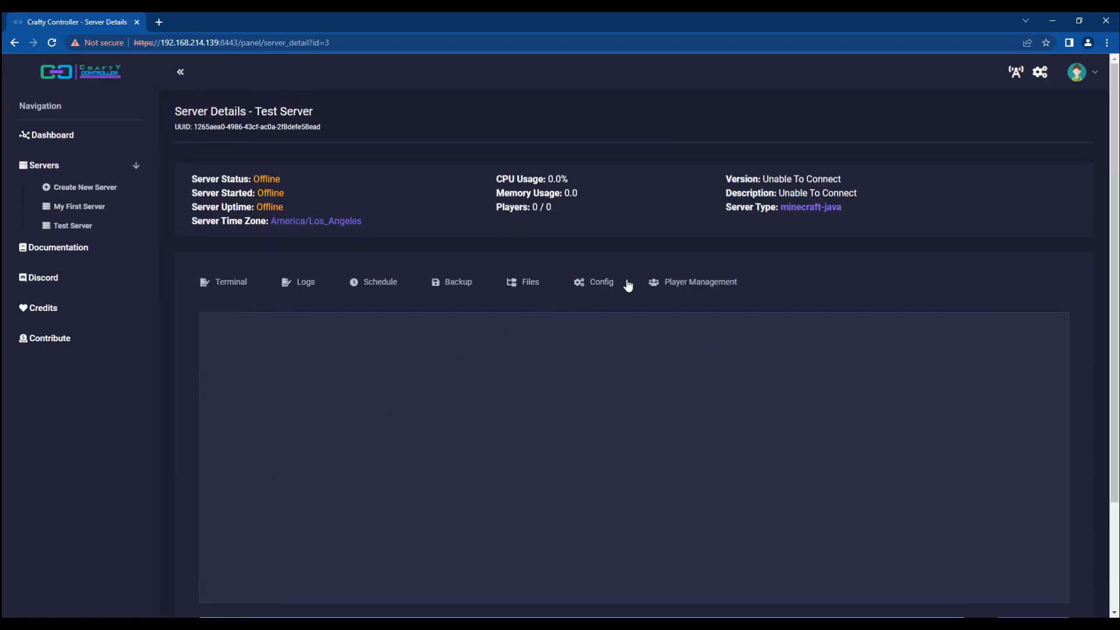
left_click(596, 286)
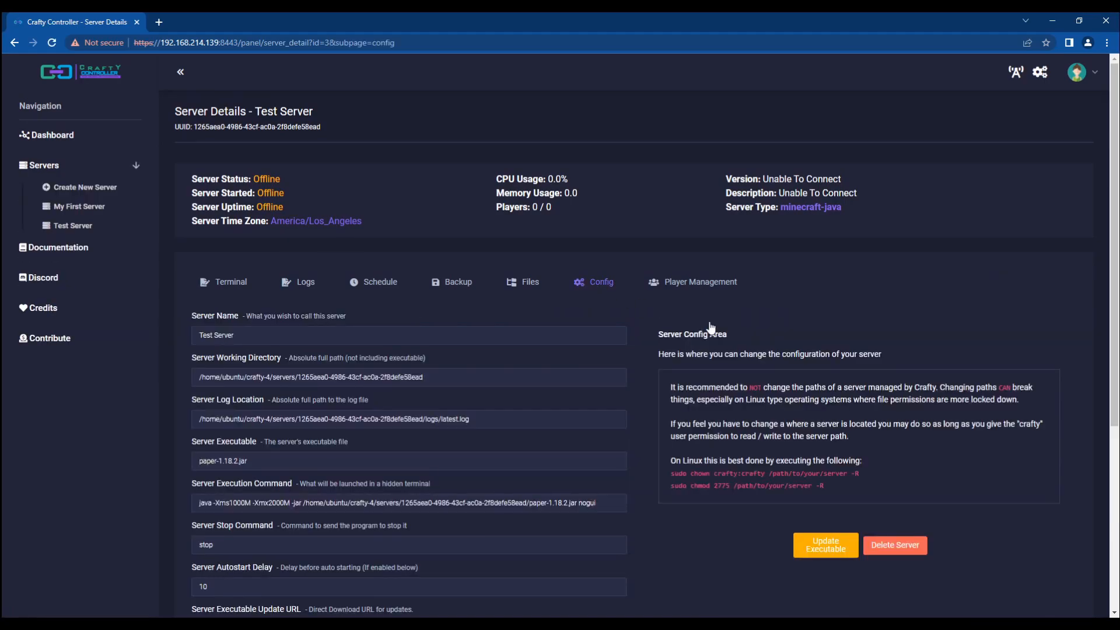
scroll(758, 363, "down", 3)
left_click(902, 370)
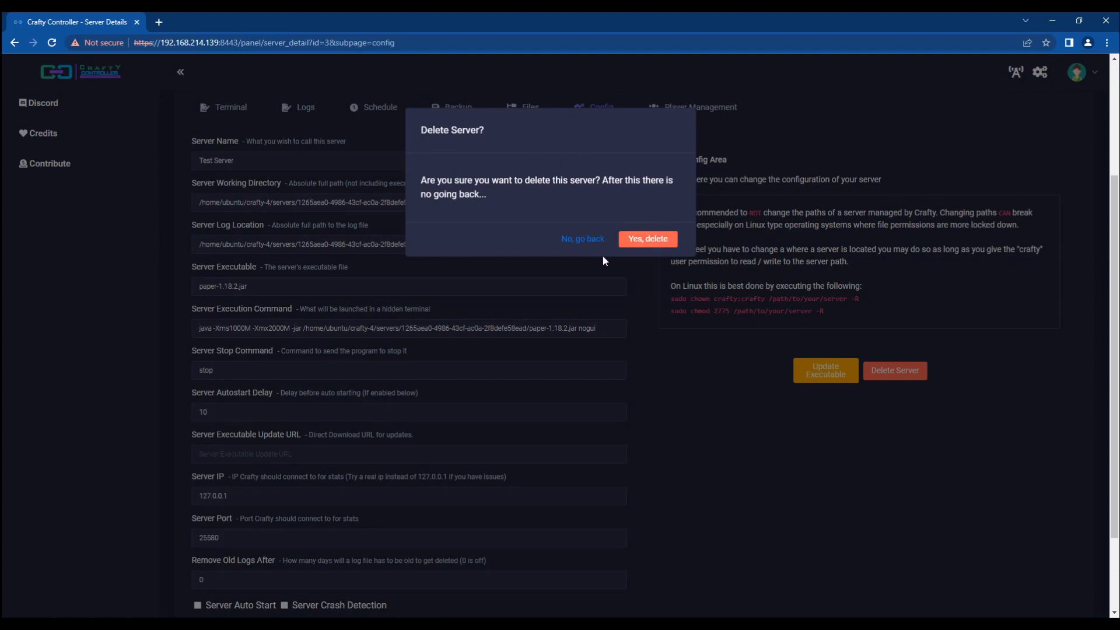
left_click(645, 240)
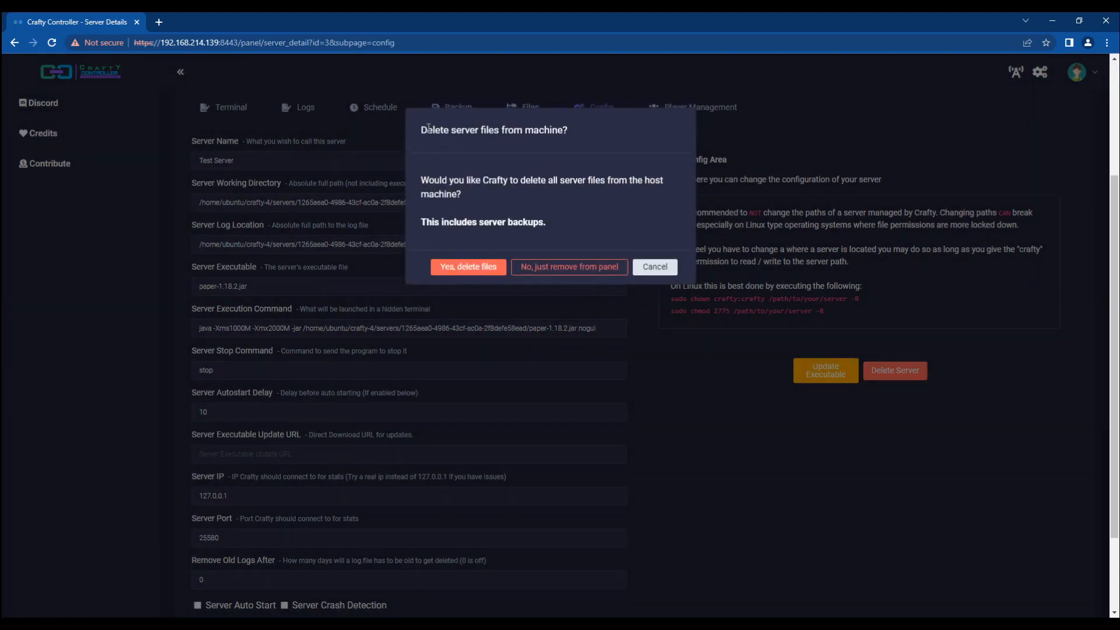
left_click_drag(448, 132, 418, 126)
left_click(572, 224)
left_click(418, 125)
left_click(464, 269)
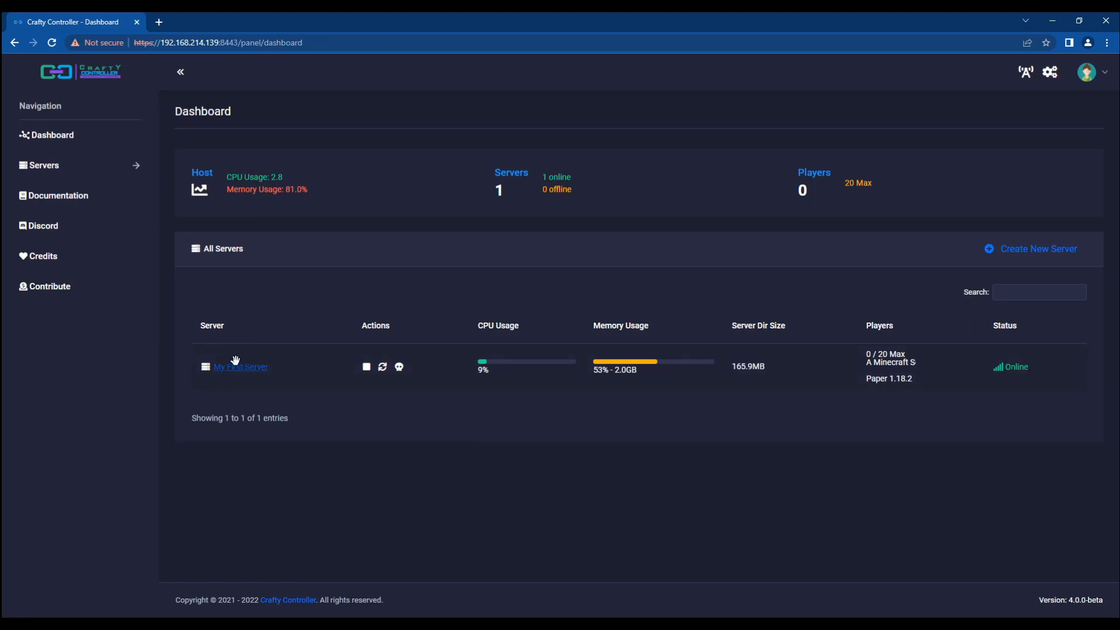
Step: Restart My First Server, then log out of the admin account
left_click(382, 366)
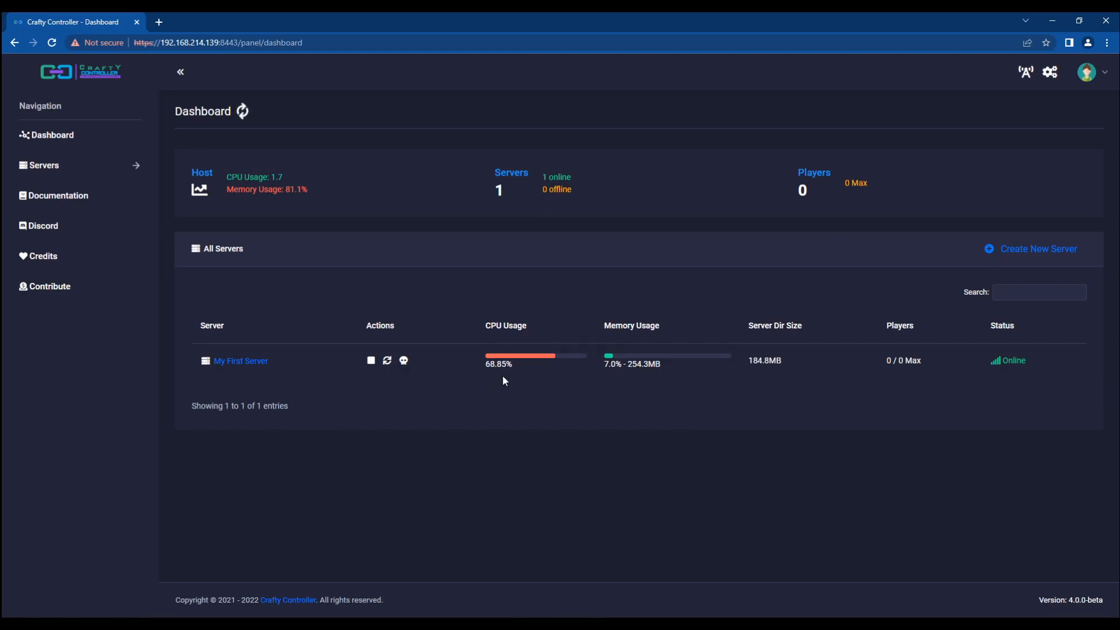
left_click(240, 360)
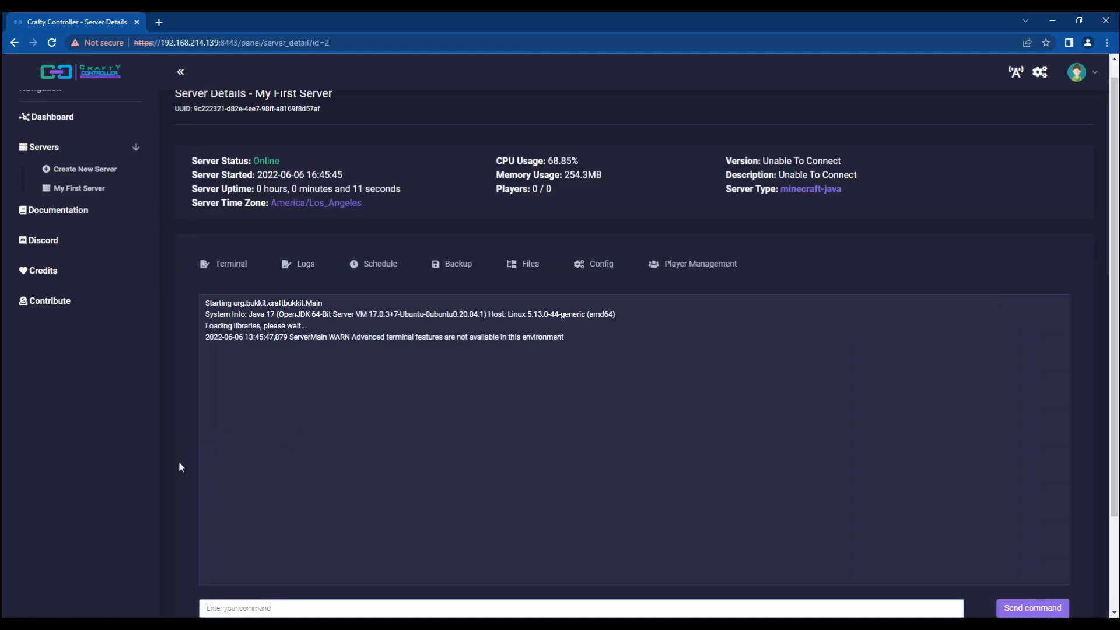
scroll(481, 215, "up", 1)
left_click(1078, 72)
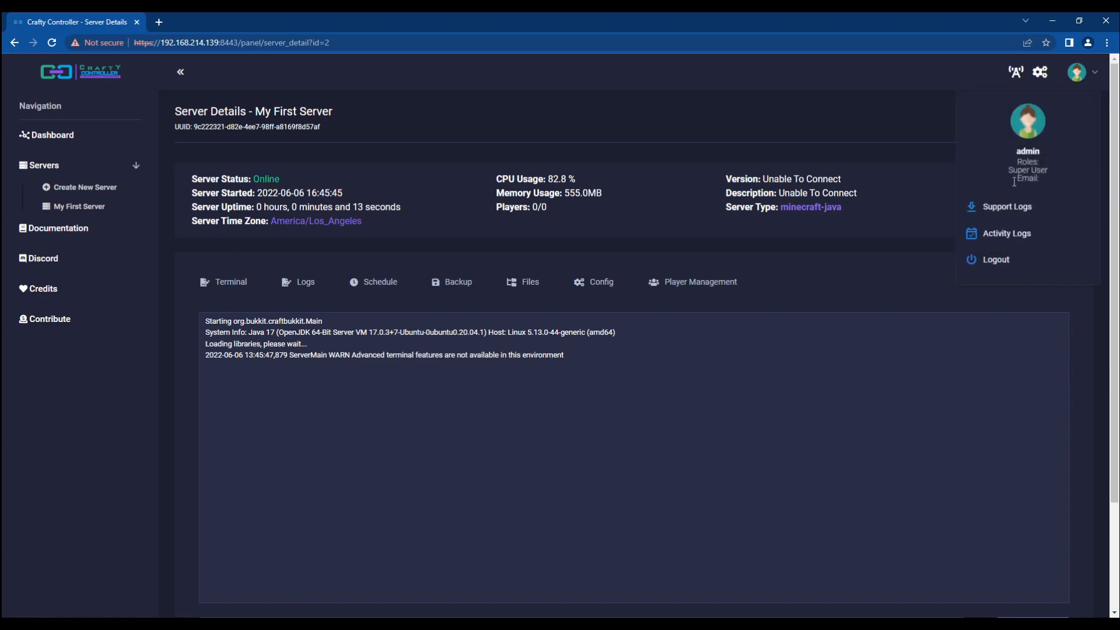
left_click(1006, 260)
Step: Log in as the limited test user with its username and password
left_click(543, 306)
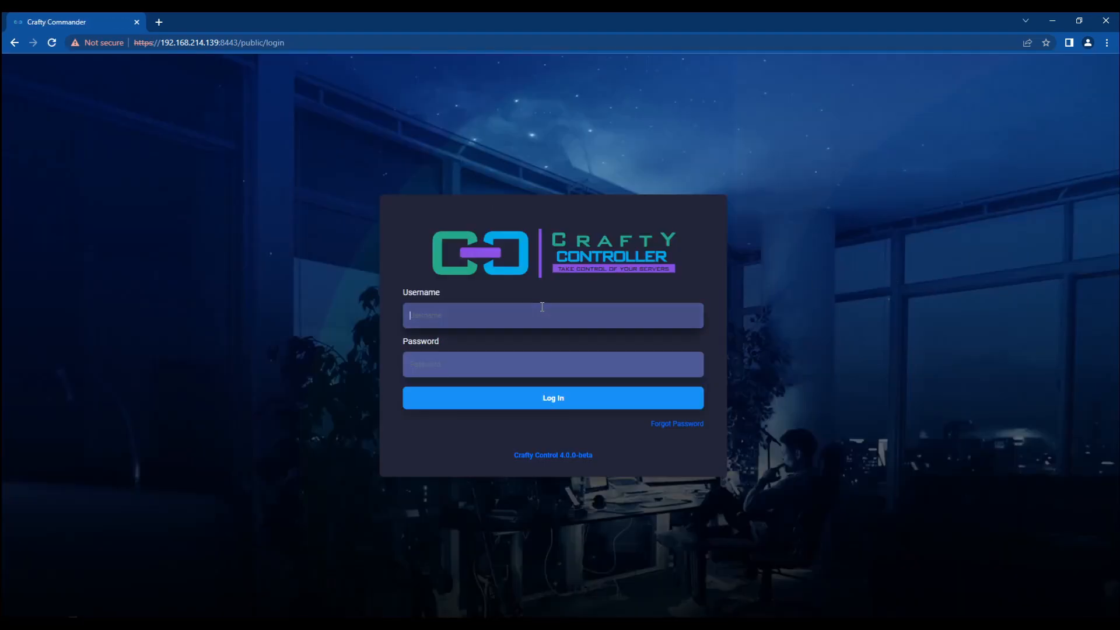
type("tse")
key("BackSpace")
key("BackSpace")
type("estuerser")
key("BackSpace")
key("BackSpace")
key("BackSpace")
key("BackSpace")
type("ser")
key("Tab")
type("••••")
key("Return")
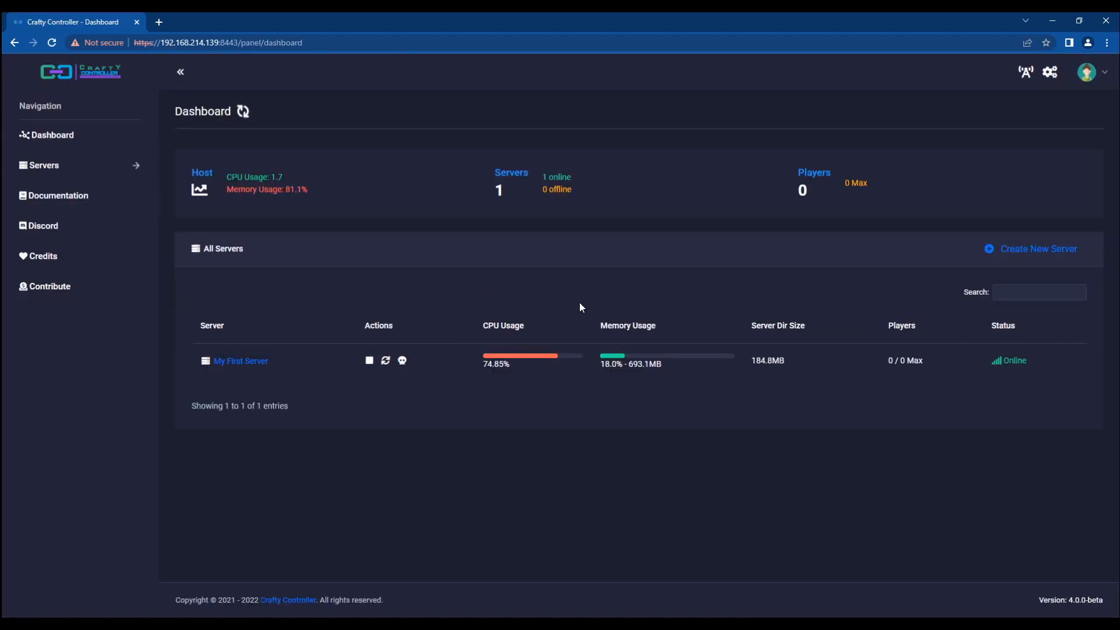
Step: Browse My First Server's Schedules, Backups (Max Backups description) and Files pages
left_click(236, 362)
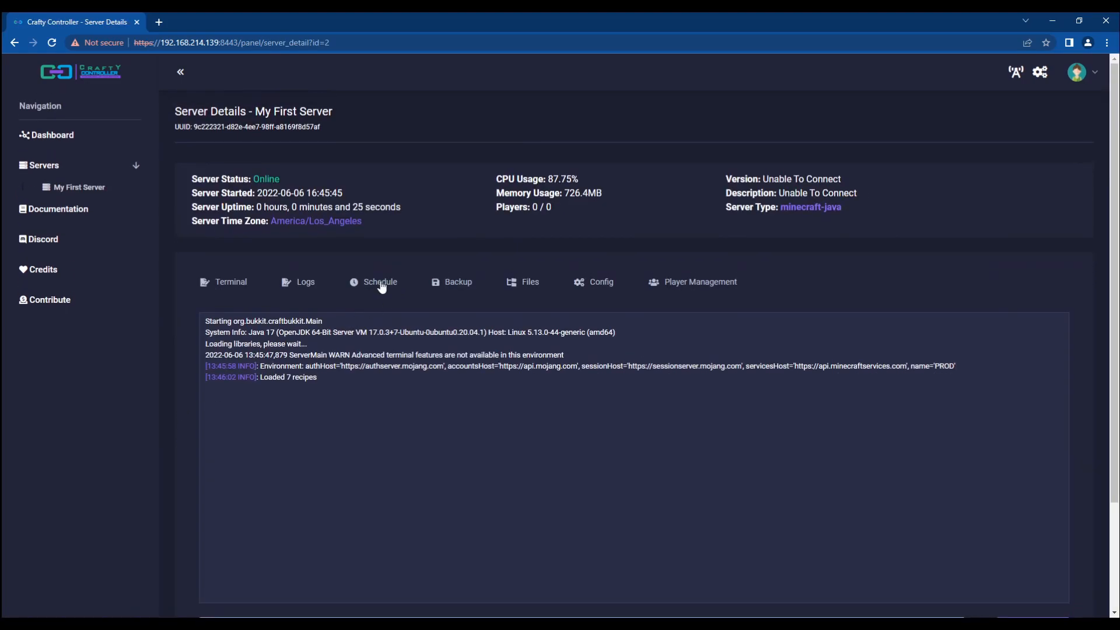
left_click(383, 284)
left_click(441, 282)
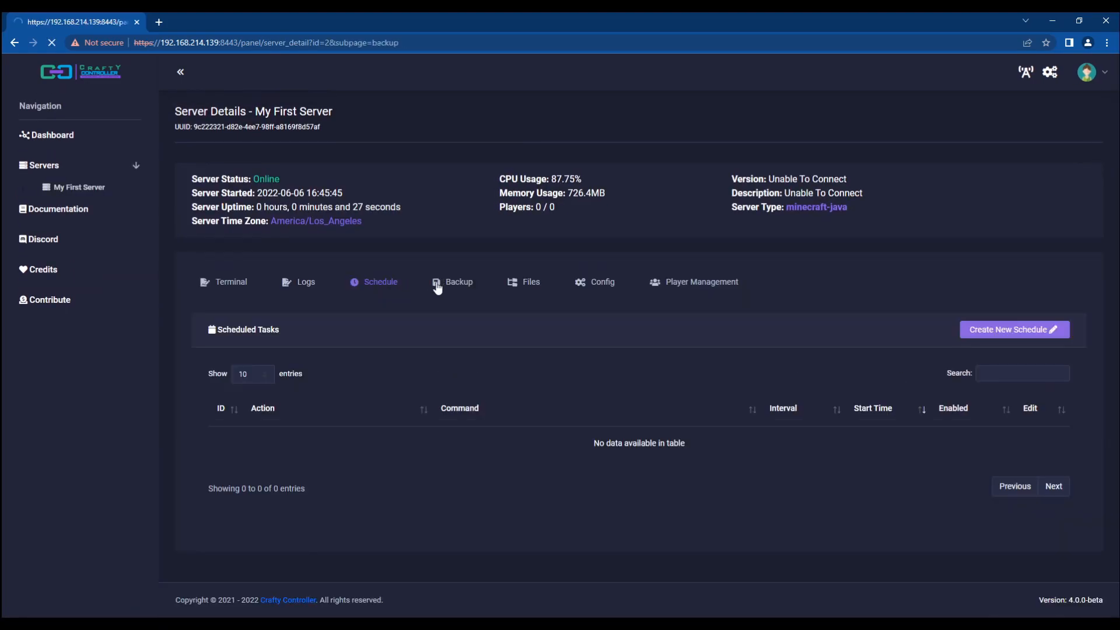
scroll(407, 315, "down", 1)
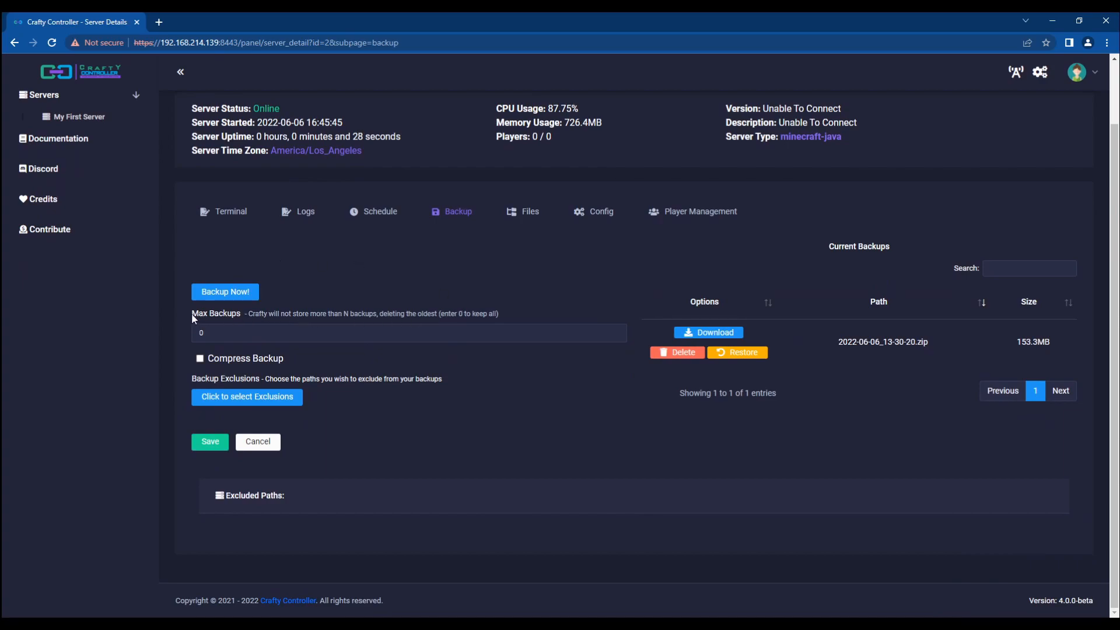
left_click_drag(191, 313, 434, 316)
left_click(521, 315)
left_click_drag(492, 316, 201, 315)
left_click(201, 315)
left_click(523, 211)
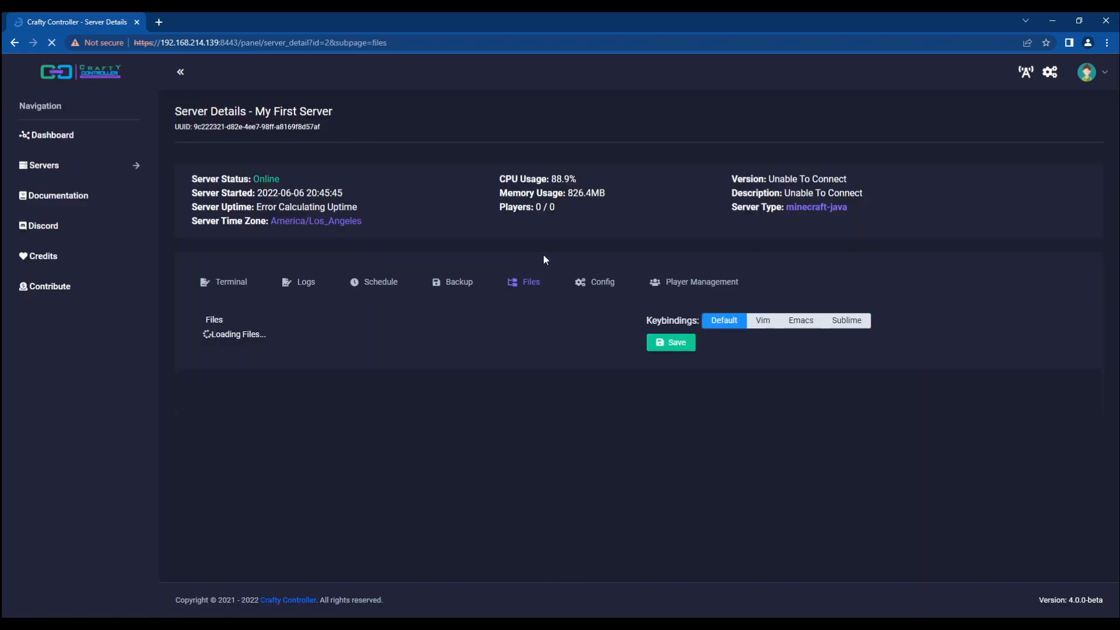
scroll(254, 437, "down", 3)
scroll(254, 436, "up", 3)
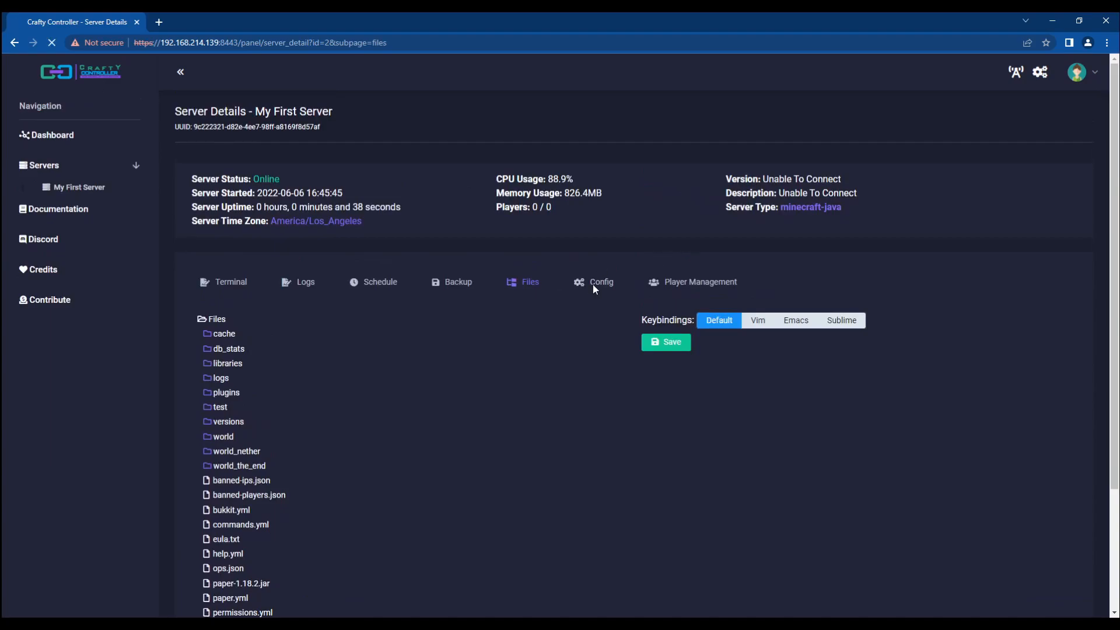
Step: Review the Config fields: server name, stop command, autostart delay and remove old logs, without editing
left_click(593, 285)
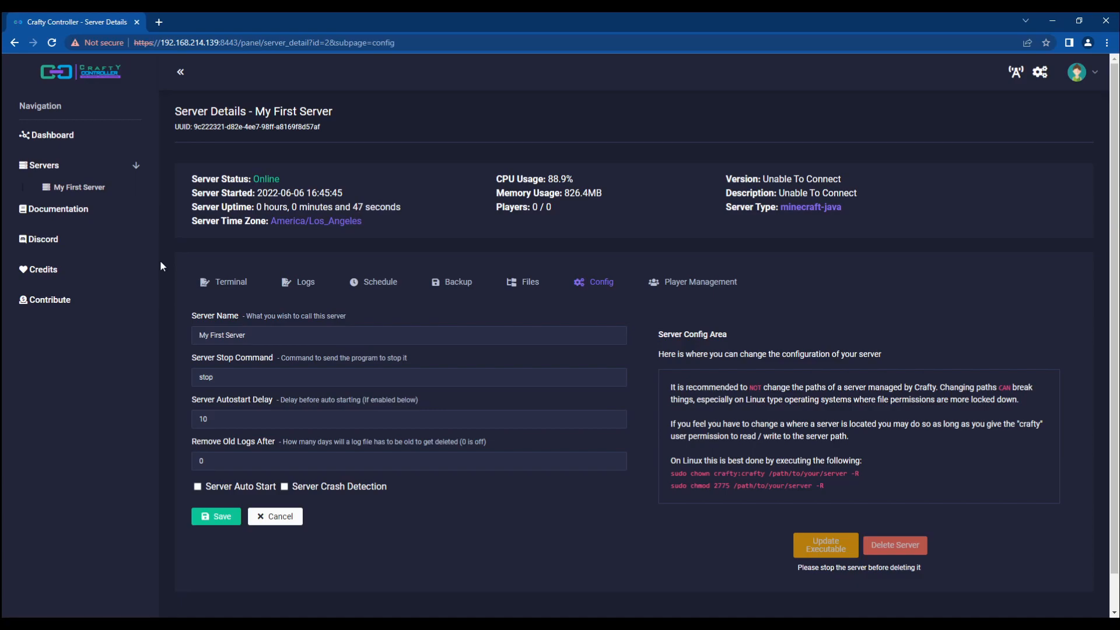
triple_click(276, 332)
left_click(316, 335)
double_click(271, 376)
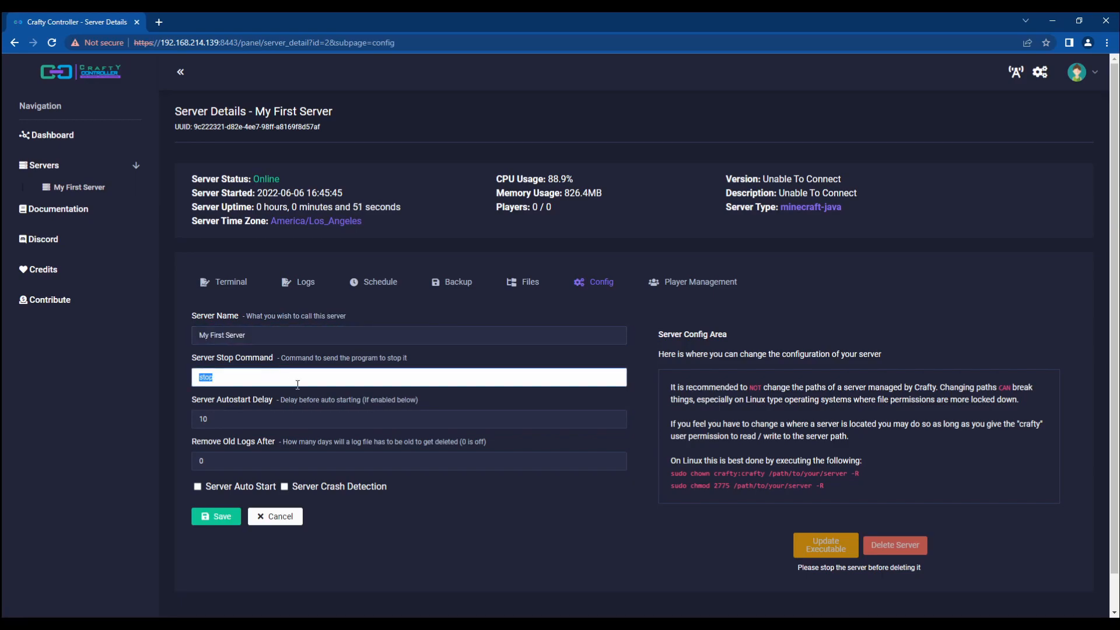
left_click(337, 421)
left_click(288, 460)
left_click(170, 382)
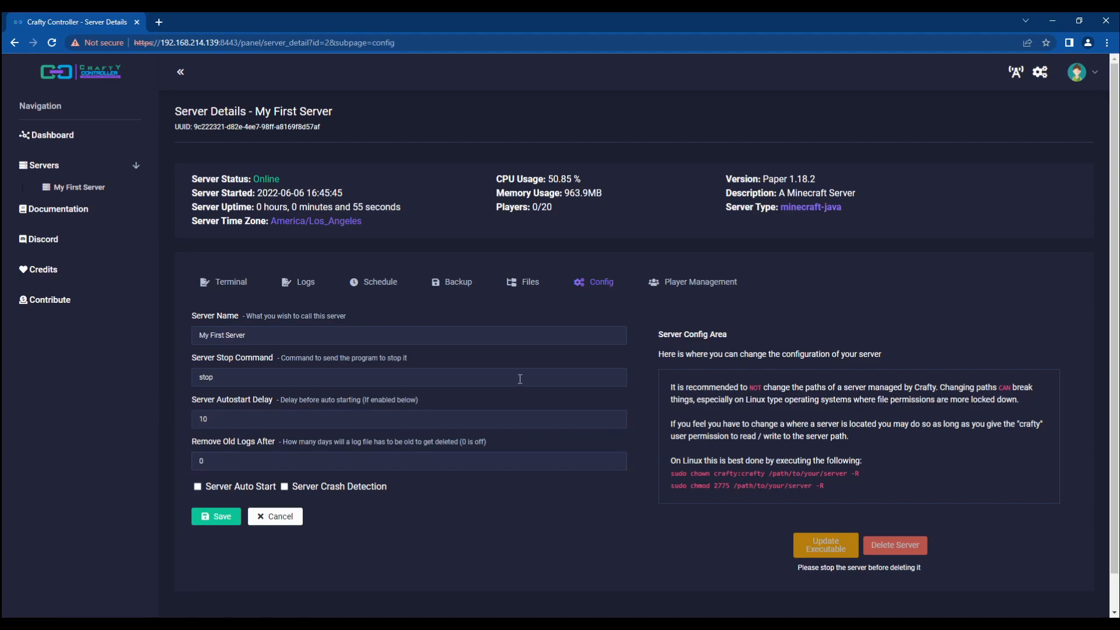
Step: View the Player Management and Terminal pages, then return to the Dashboard
left_click(1072, 74)
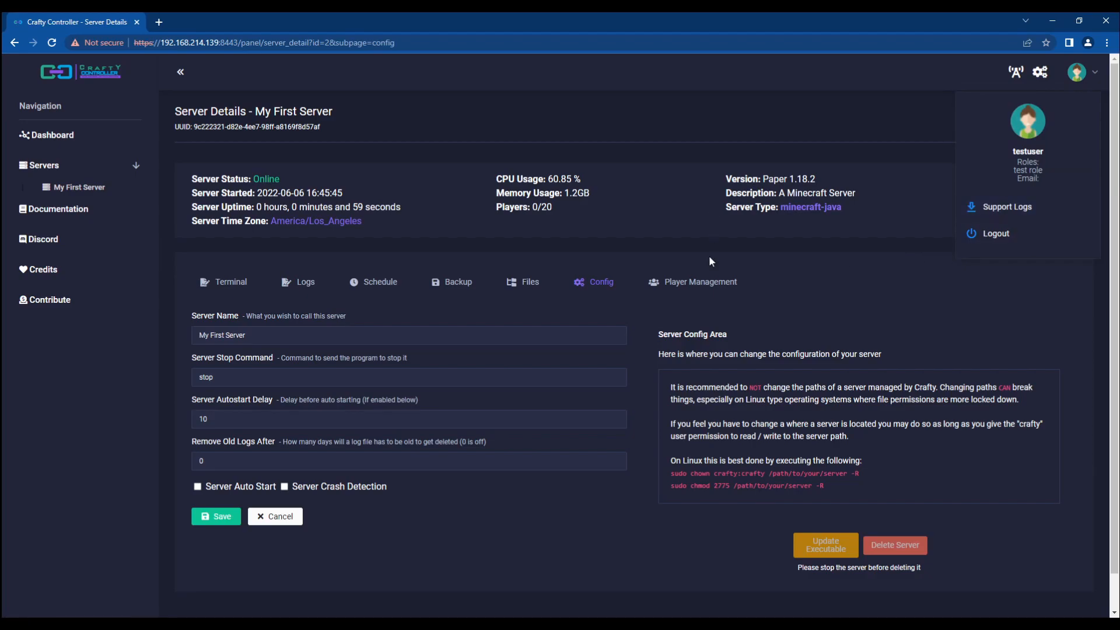
left_click(699, 288)
left_click(697, 284)
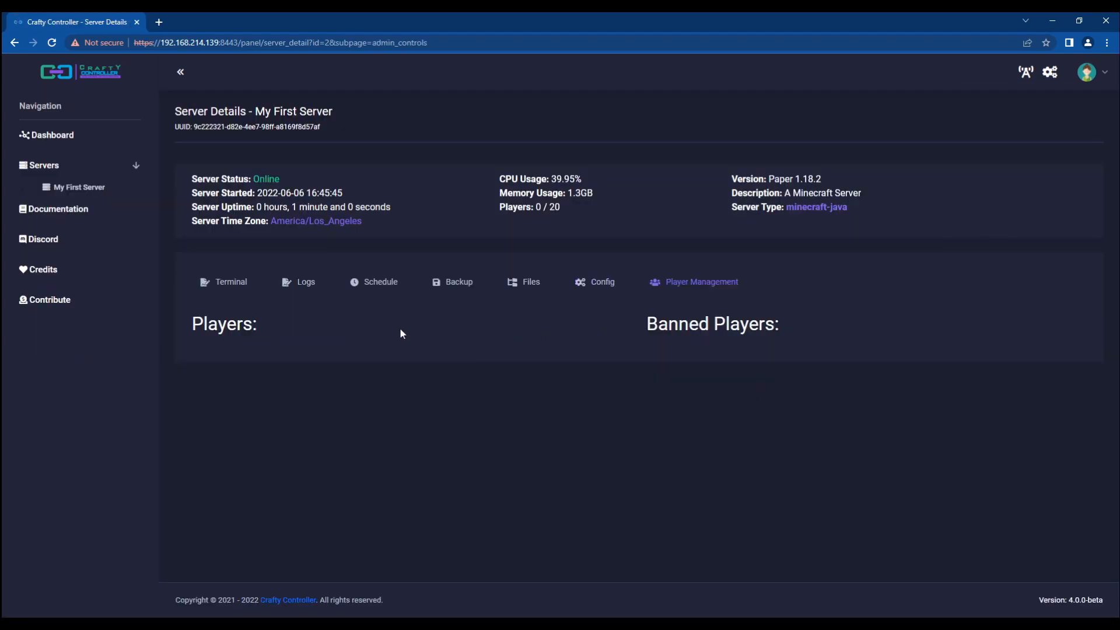
left_click(225, 285)
left_click(82, 135)
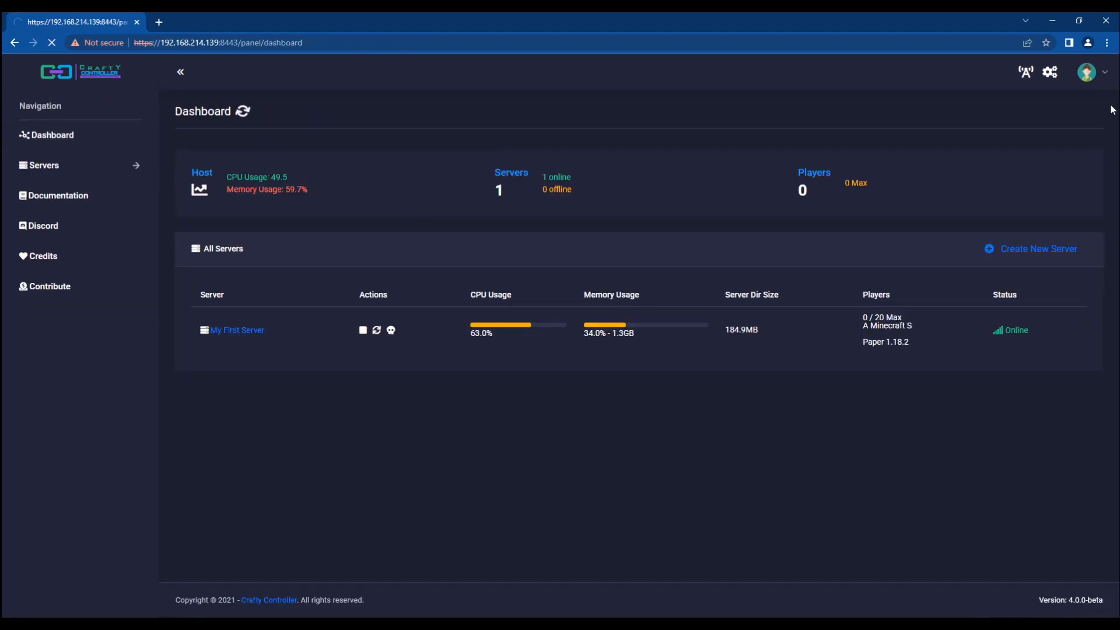
Step: Set testuser's User Language to fr_FR, save, and go back to the Dashboard
left_click(1050, 72)
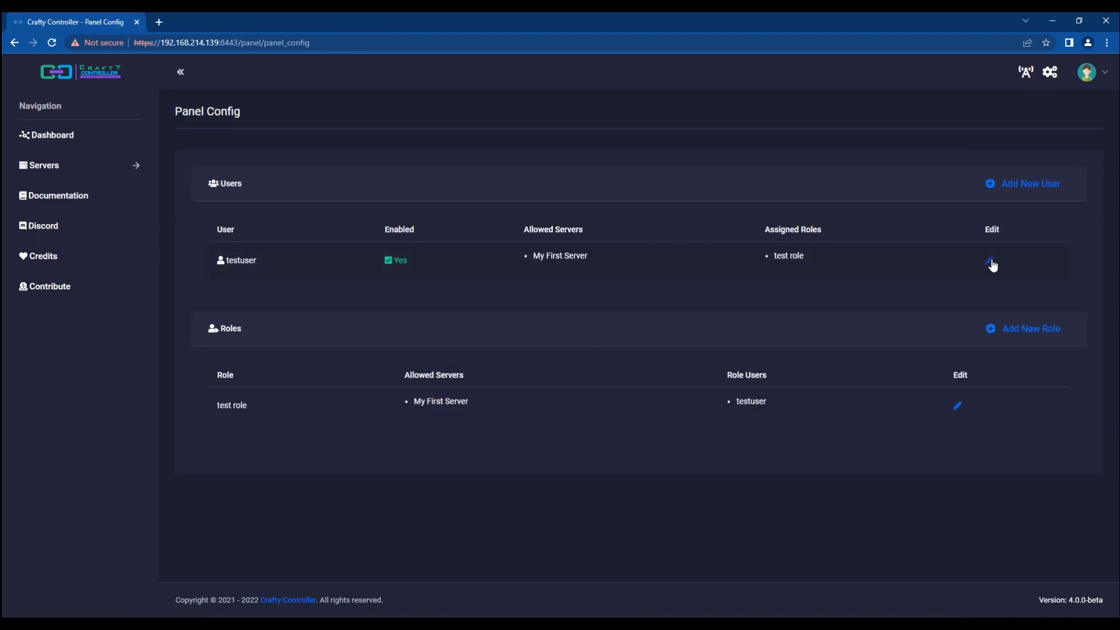
left_click(992, 263)
scroll(320, 338, "down", 2)
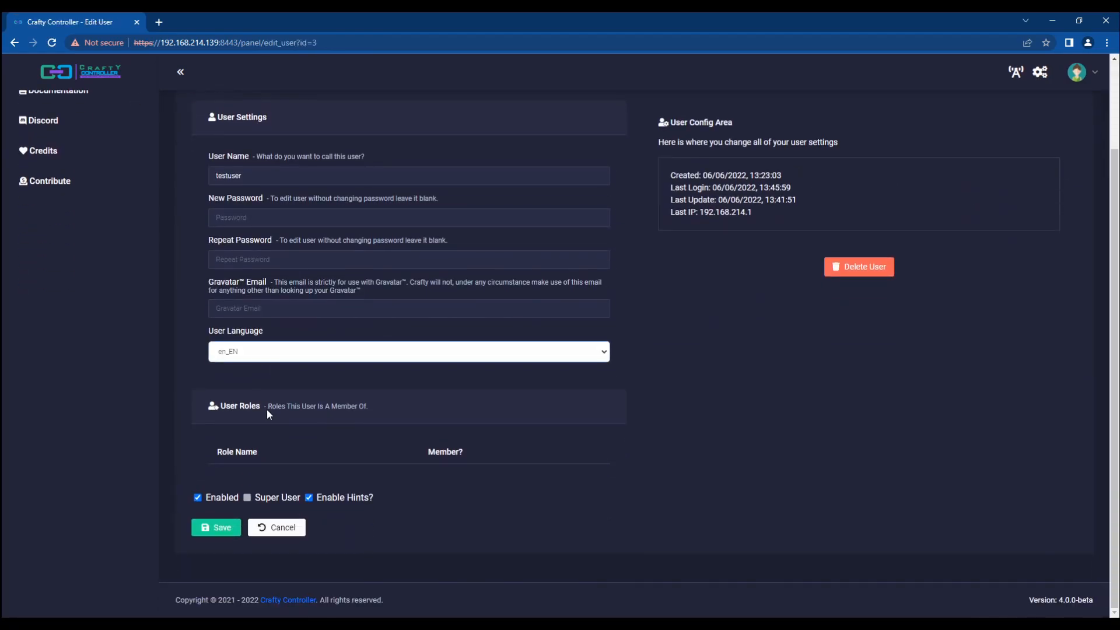
left_click(235, 403)
left_click(221, 528)
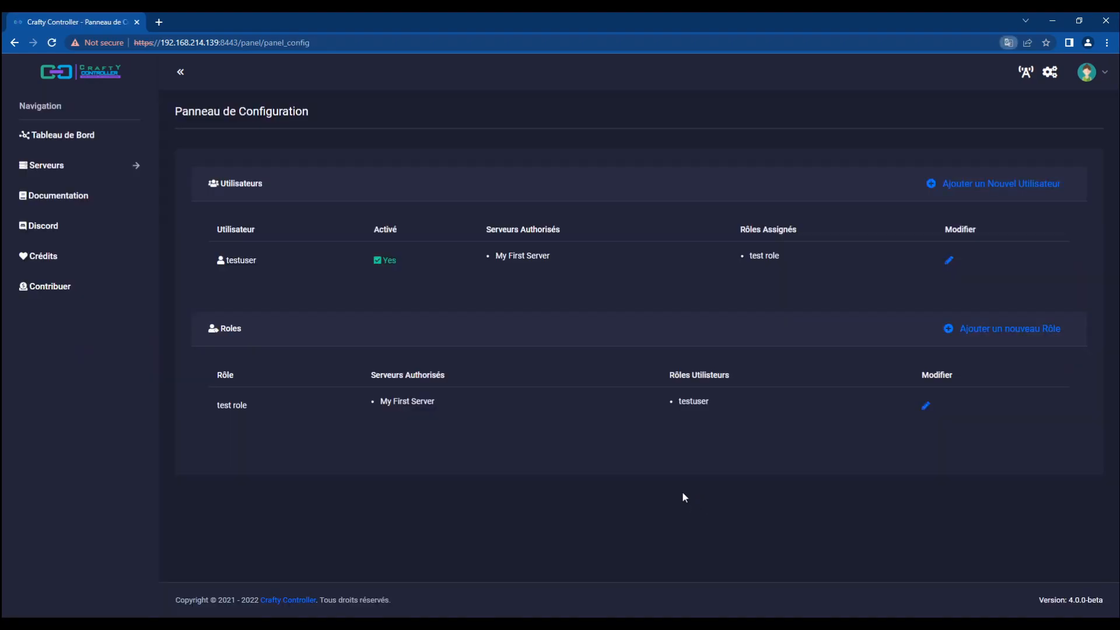
left_click(60, 134)
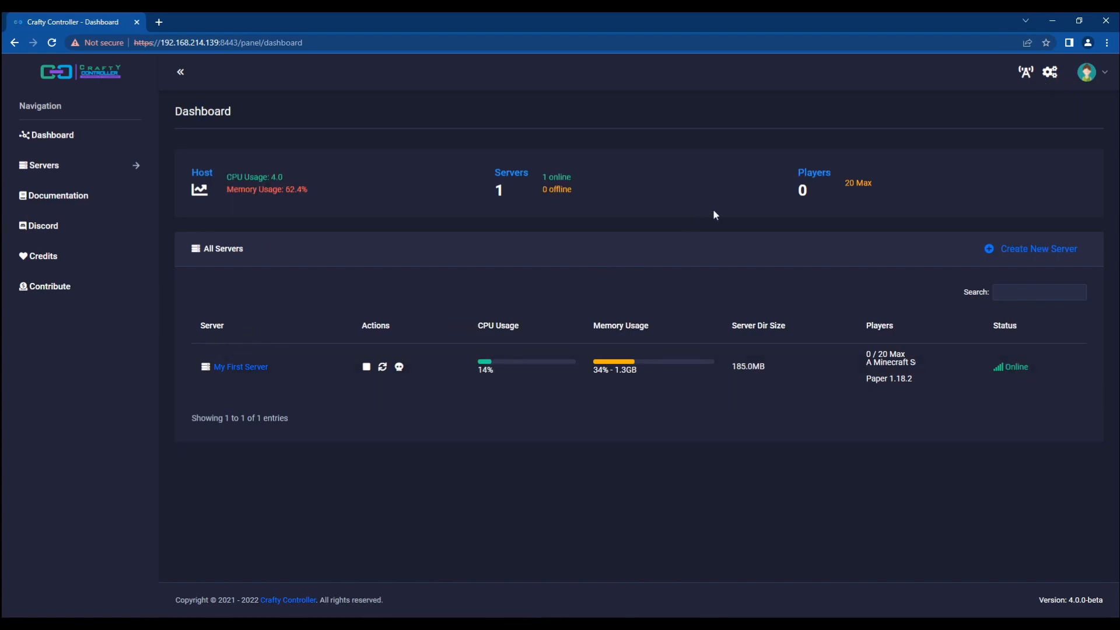
left_click(1099, 76)
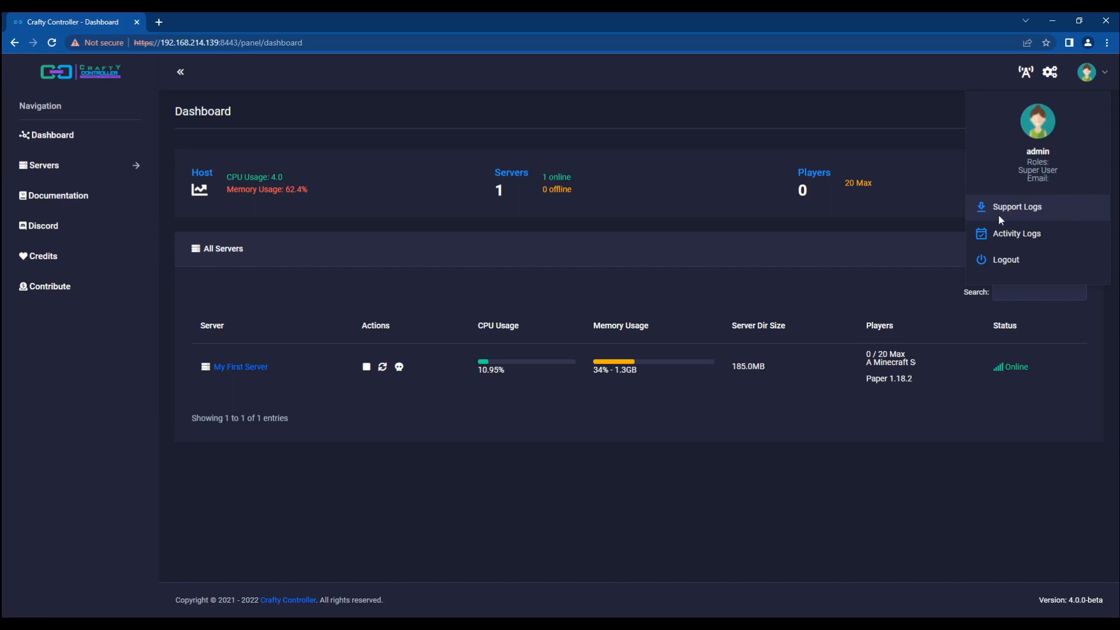
Step: Download the support logs as support_logs (15).zip, then open My First Server's details page
left_click(877, 243)
left_click(1083, 75)
left_click(1022, 206)
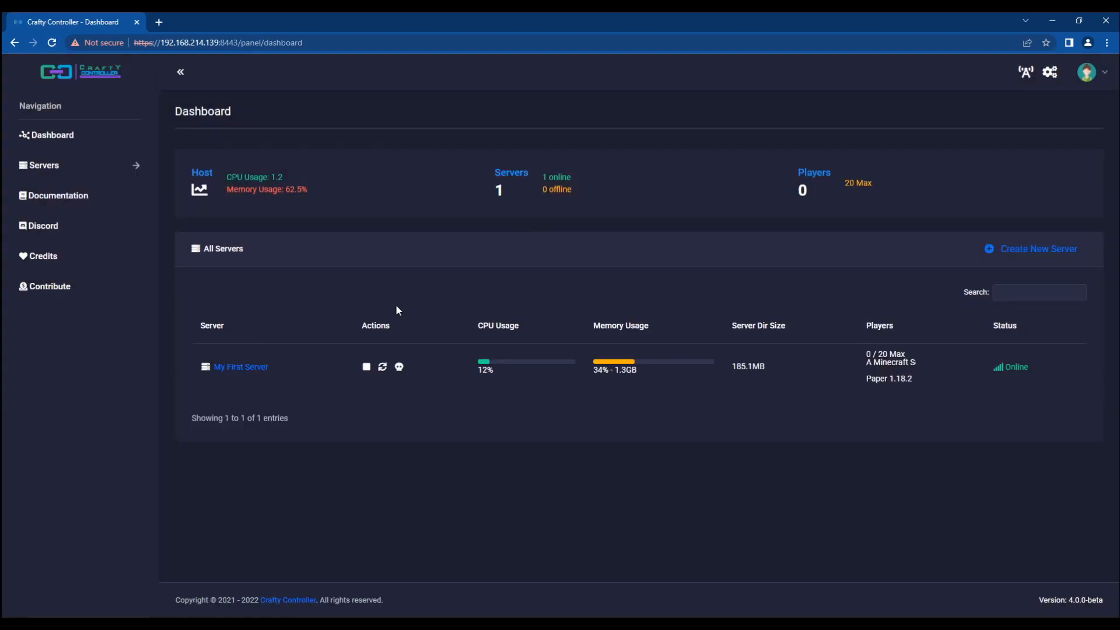
left_click(1086, 72)
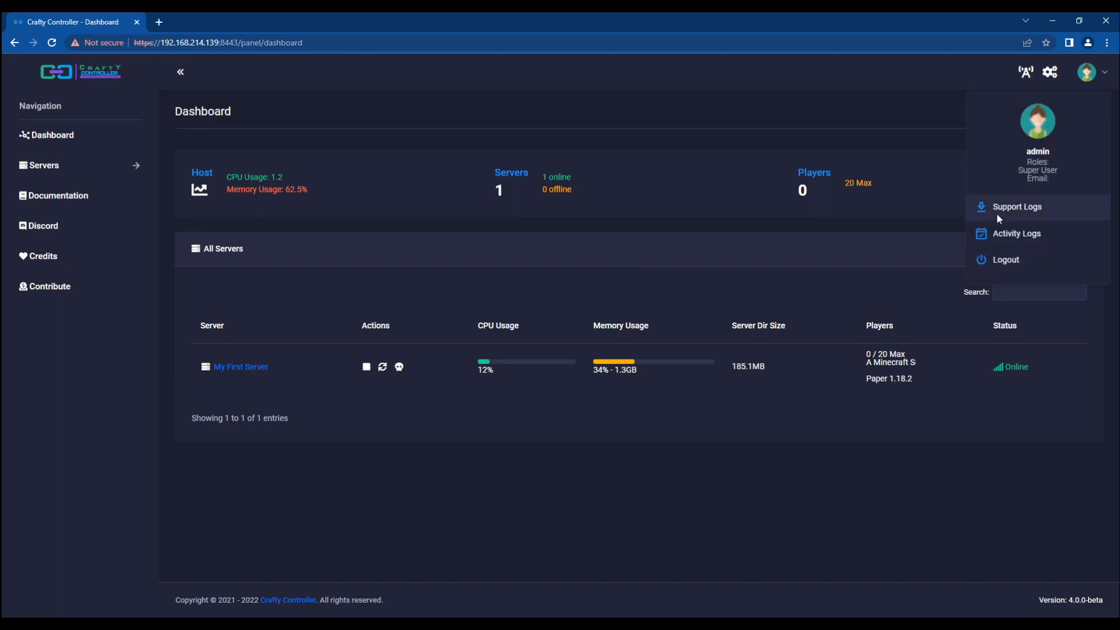
left_click(1088, 83)
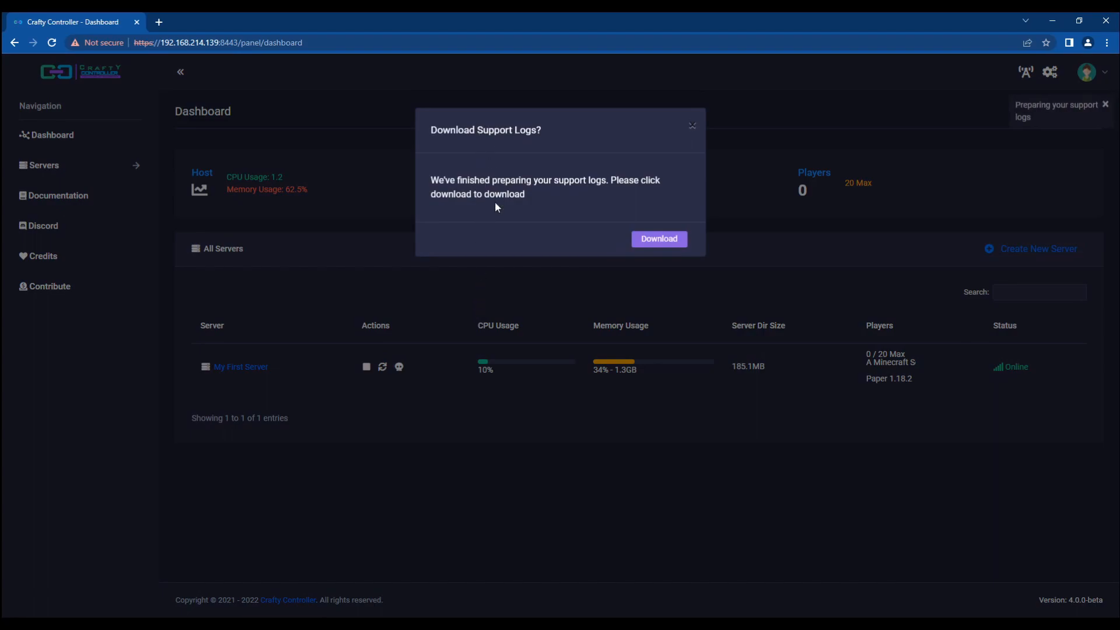
left_click(658, 240)
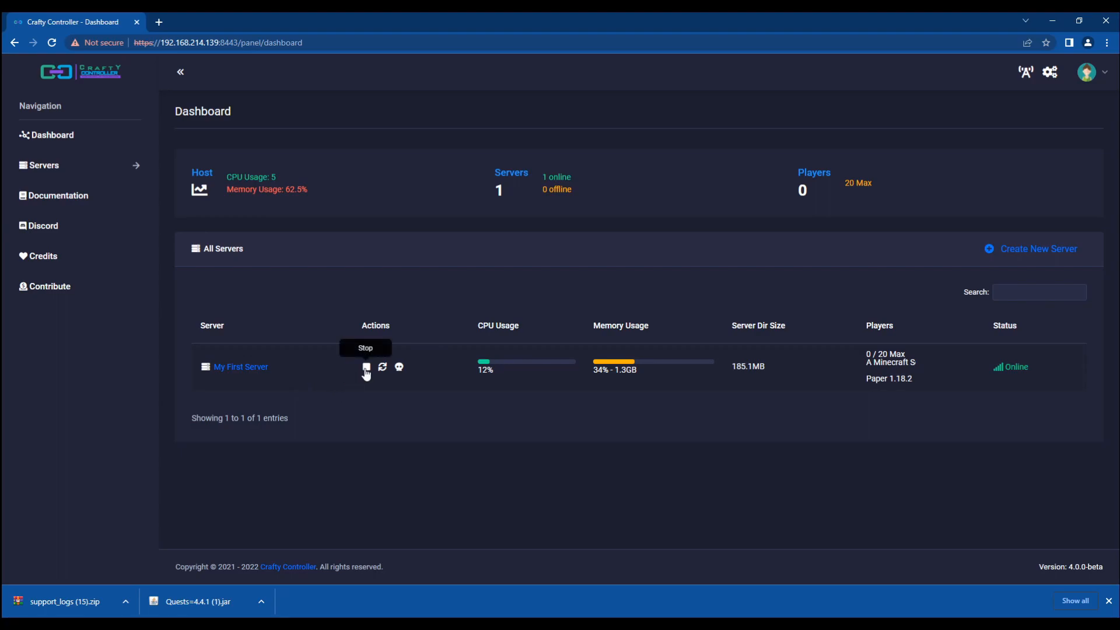
left_click(233, 366)
scroll(193, 368, "up", 3)
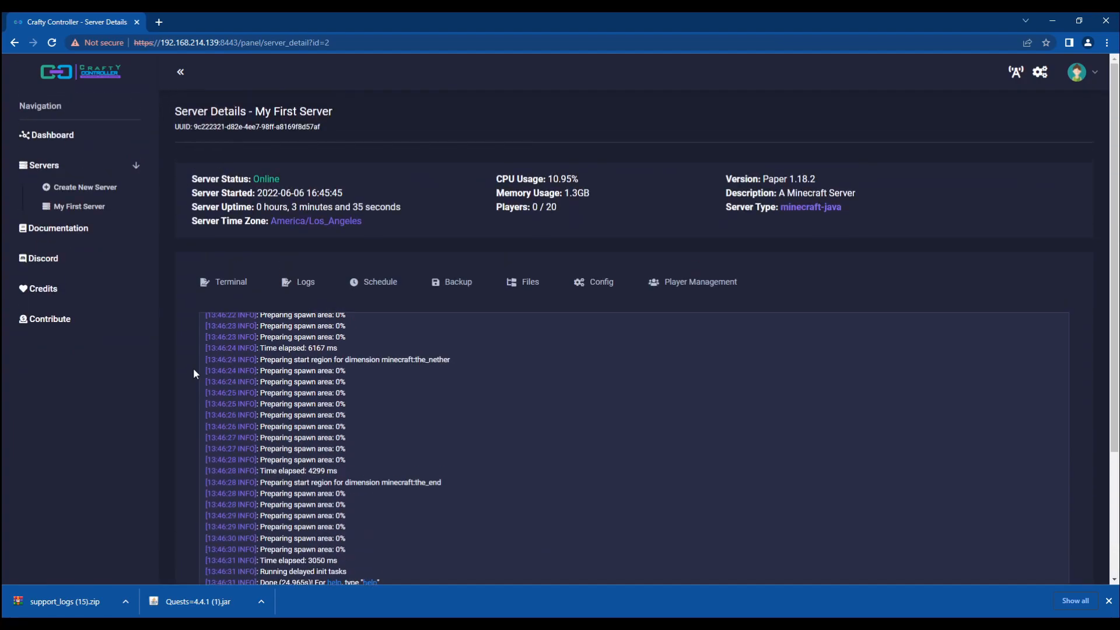